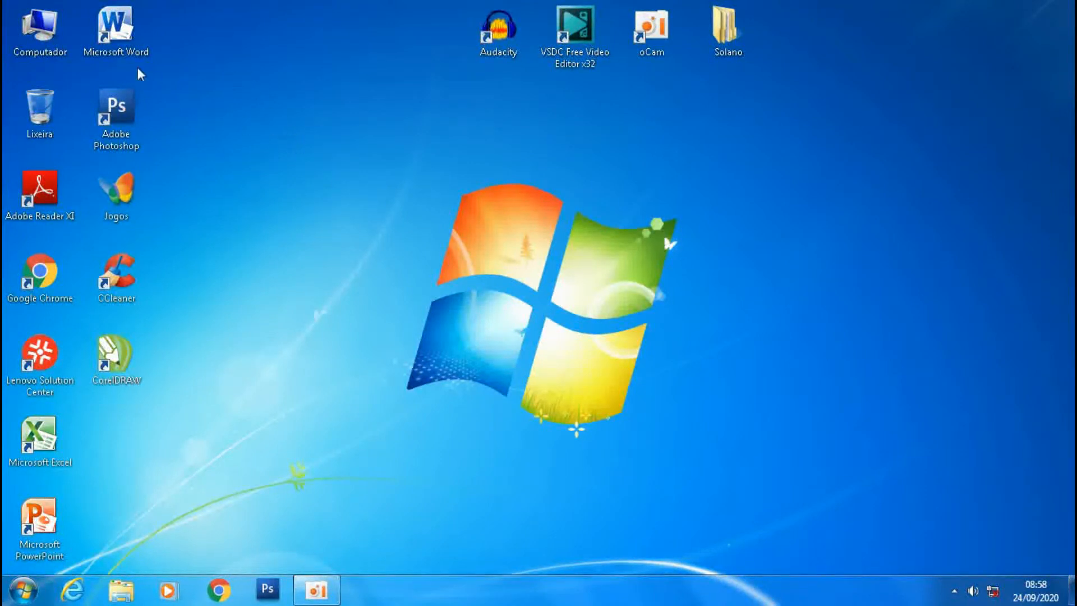
# Open Microsoft Word and generate sample text in the blank document with the formula =rand(4,3)
pyautogui.doubleClick(116, 28)
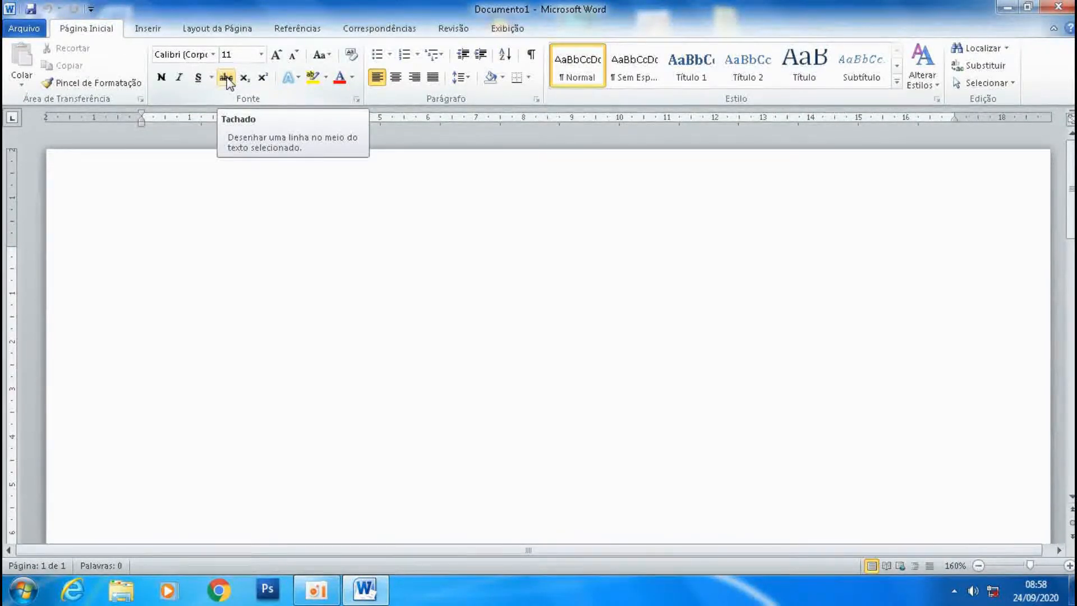
pyautogui.write('=rand')
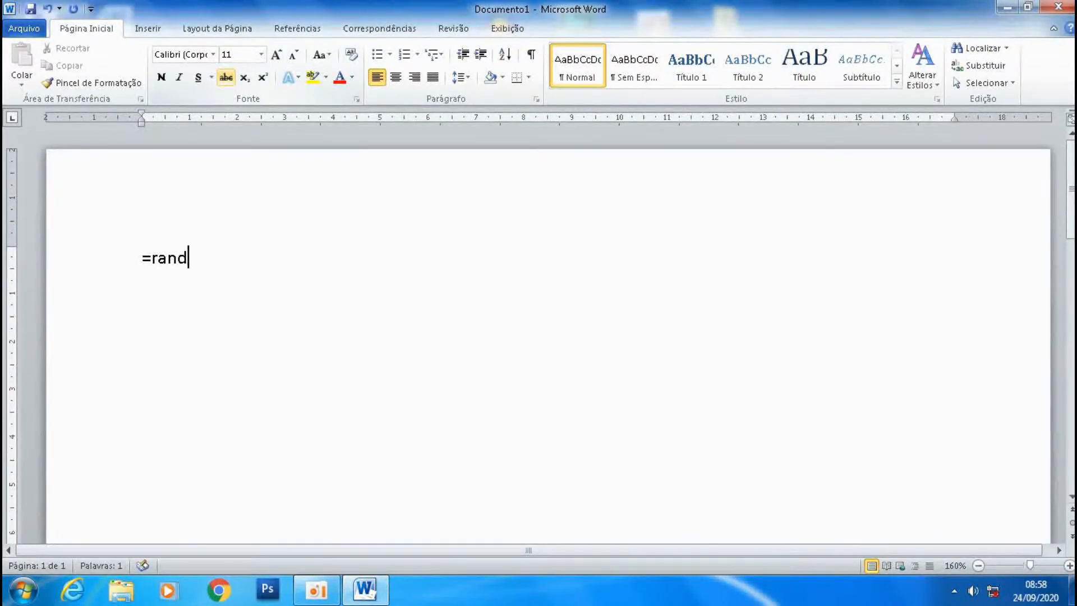
pyautogui.write('(4,4')
pyautogui.press('BackSpace')
pyautogui.write('3')
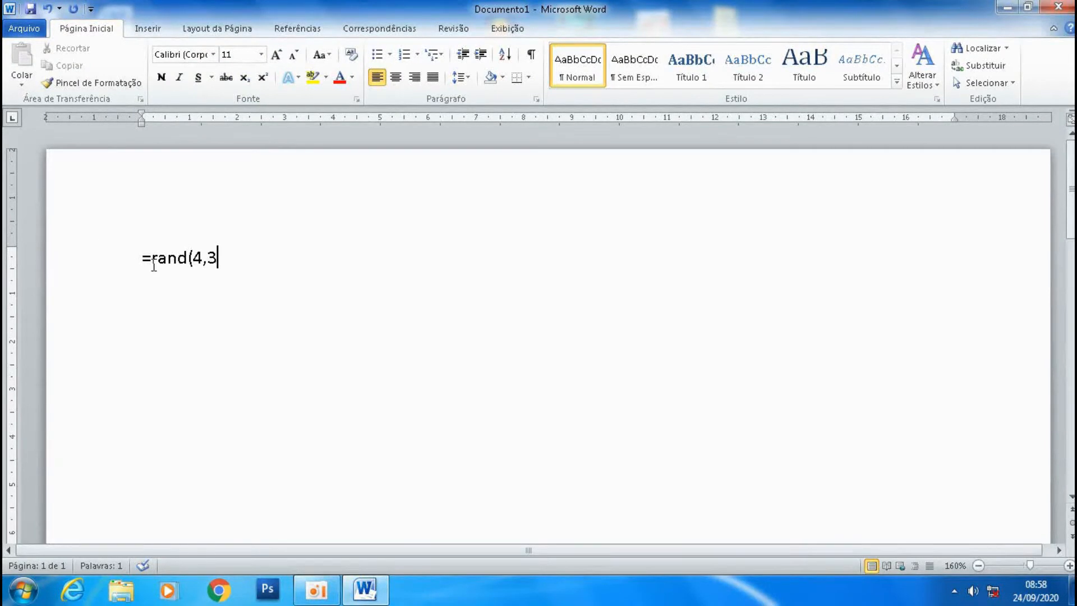
pyautogui.moveTo(152, 259); pyautogui.dragTo(177, 258)
pyautogui.click(197, 258)
pyautogui.doubleClick(197, 258)
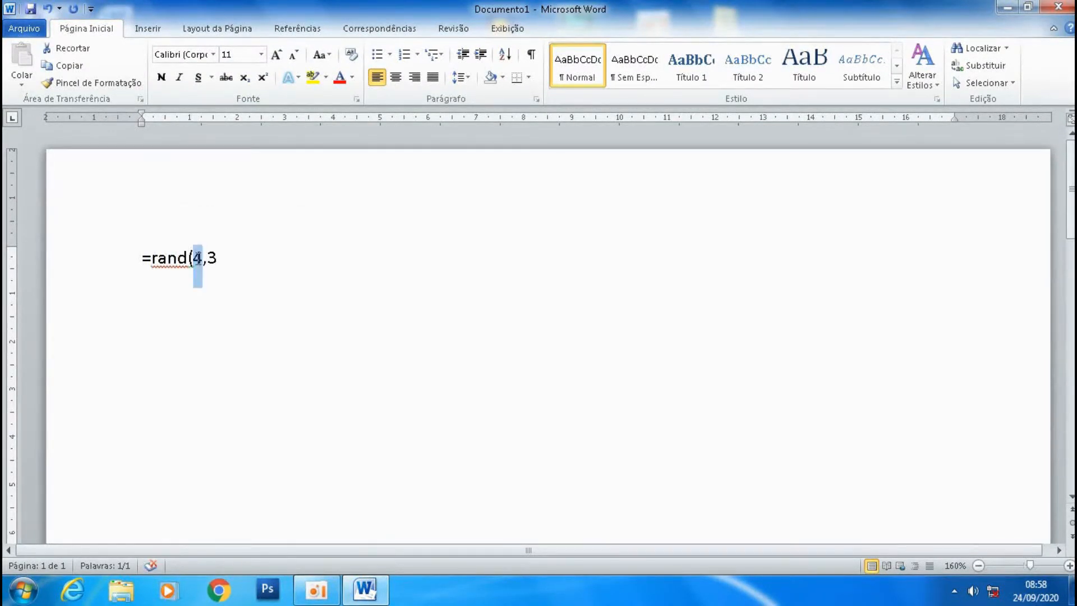
pyautogui.click(224, 258)
pyautogui.write(')')
pyautogui.press('Return')
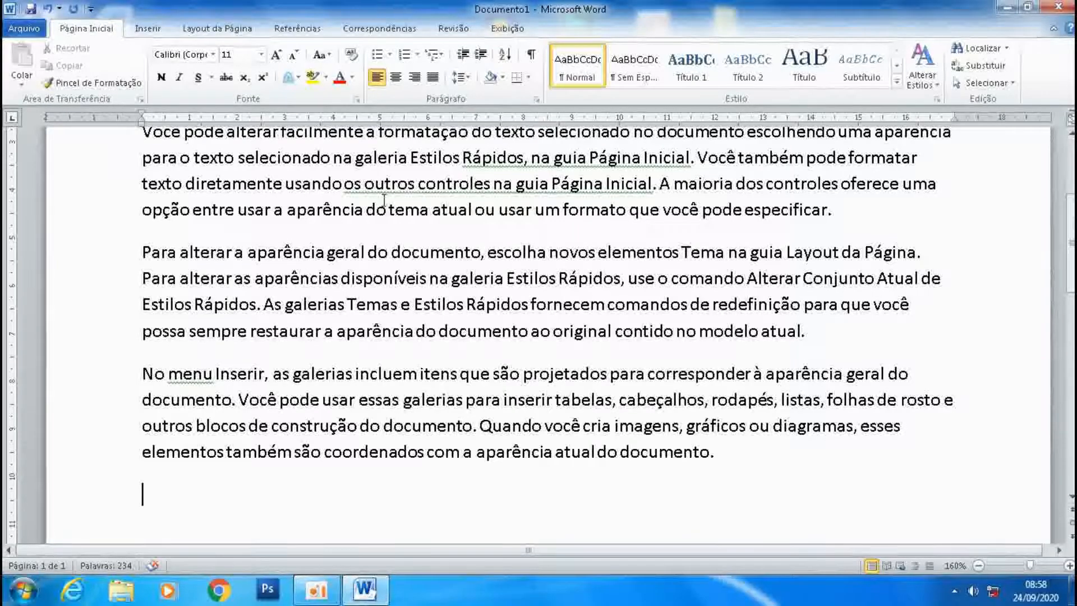
# Examine the generated paragraphs and highlight the three sentences of the first paragraph one by one
pyautogui.scroll(3, 309, 218)
pyautogui.scroll(-3, 314, 298)
pyautogui.scroll(3, 313, 297)
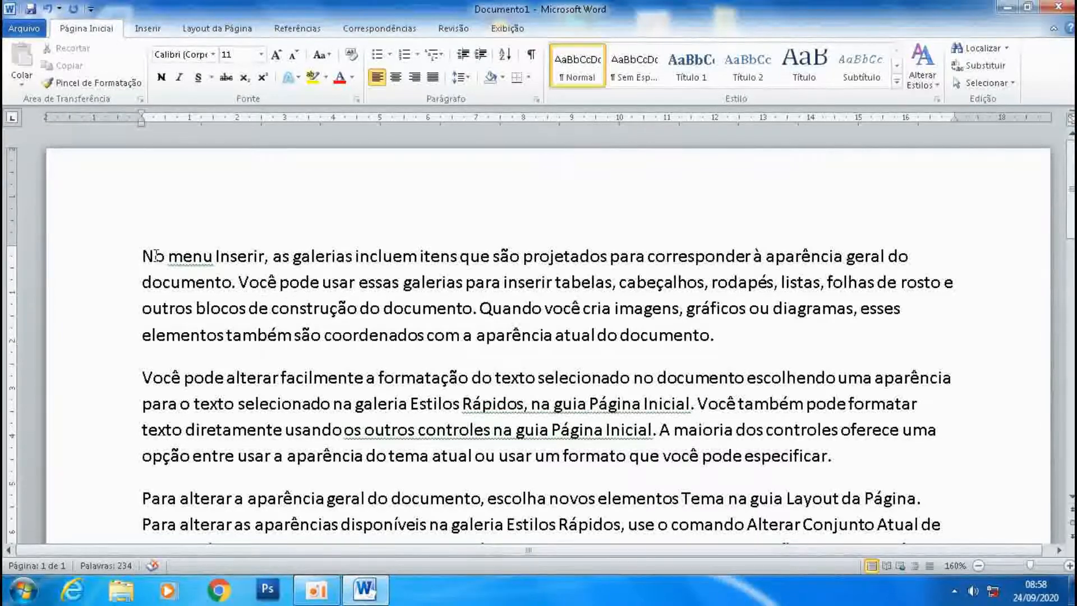
pyautogui.moveTo(238, 284); pyautogui.dragTo(142, 256)
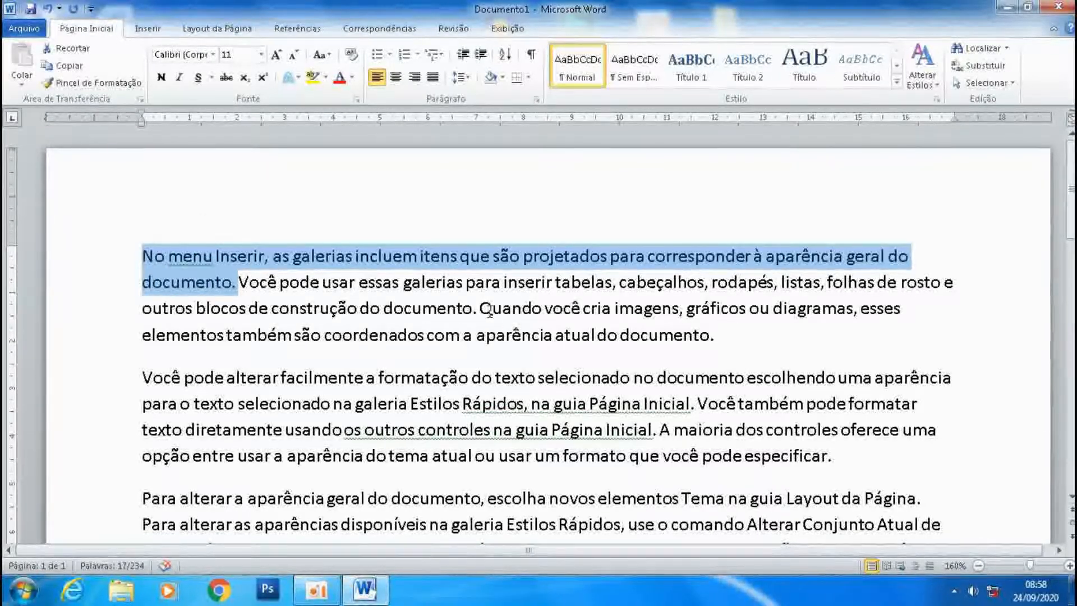
pyautogui.moveTo(478, 308); pyautogui.dragTo(272, 284)
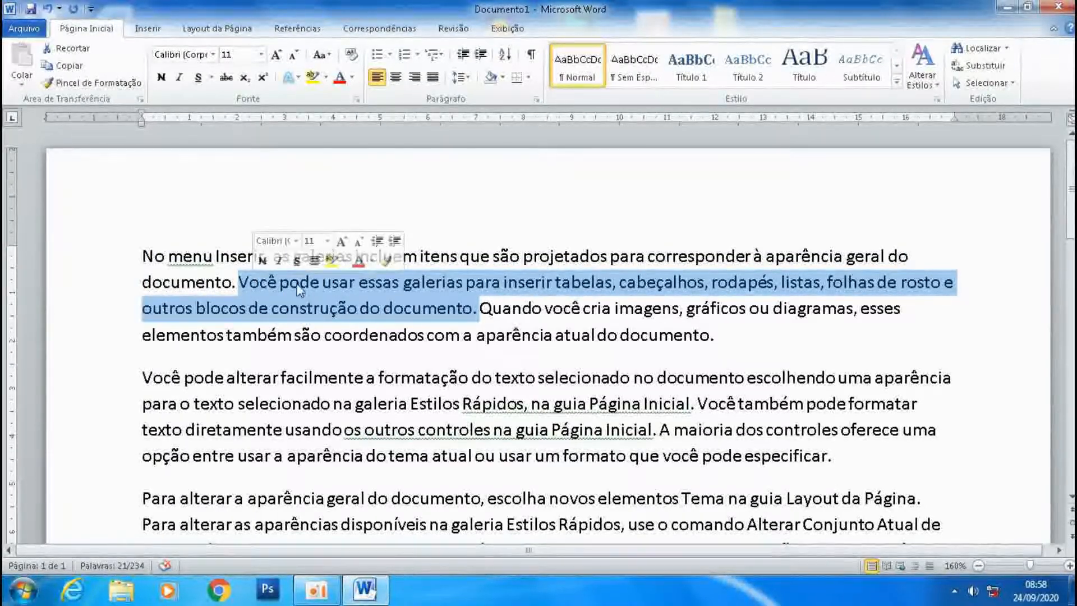
pyautogui.click(248, 284)
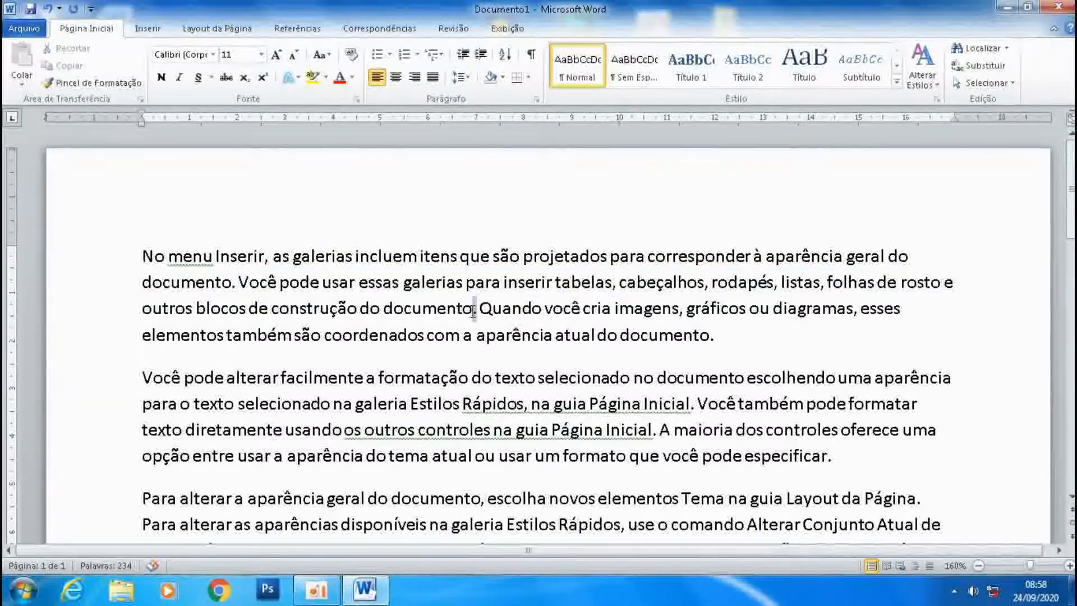
pyautogui.moveTo(481, 308); pyautogui.dragTo(715, 343)
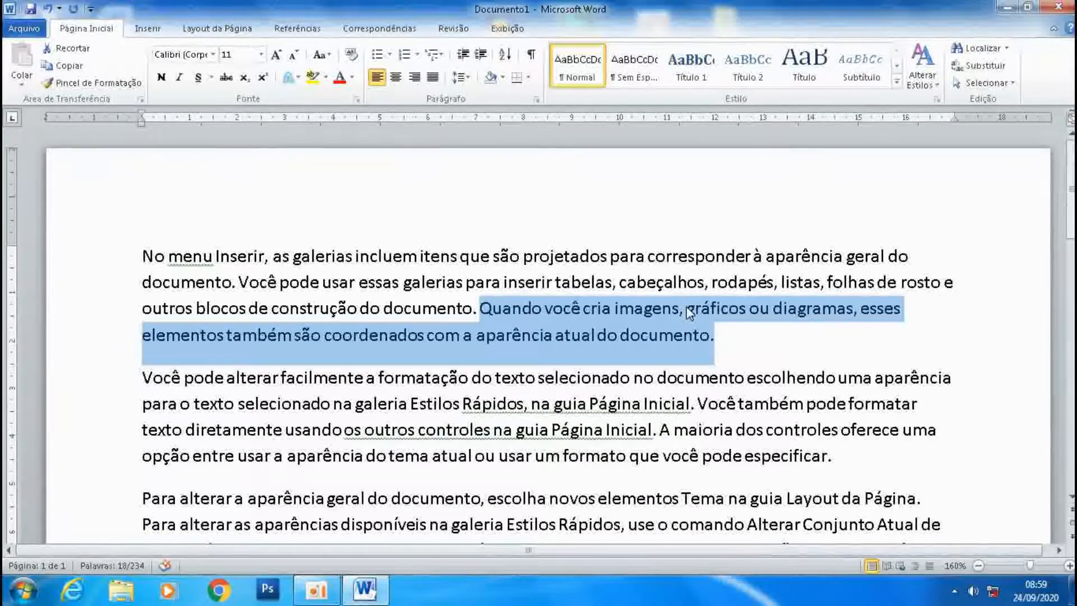
pyautogui.click(746, 248)
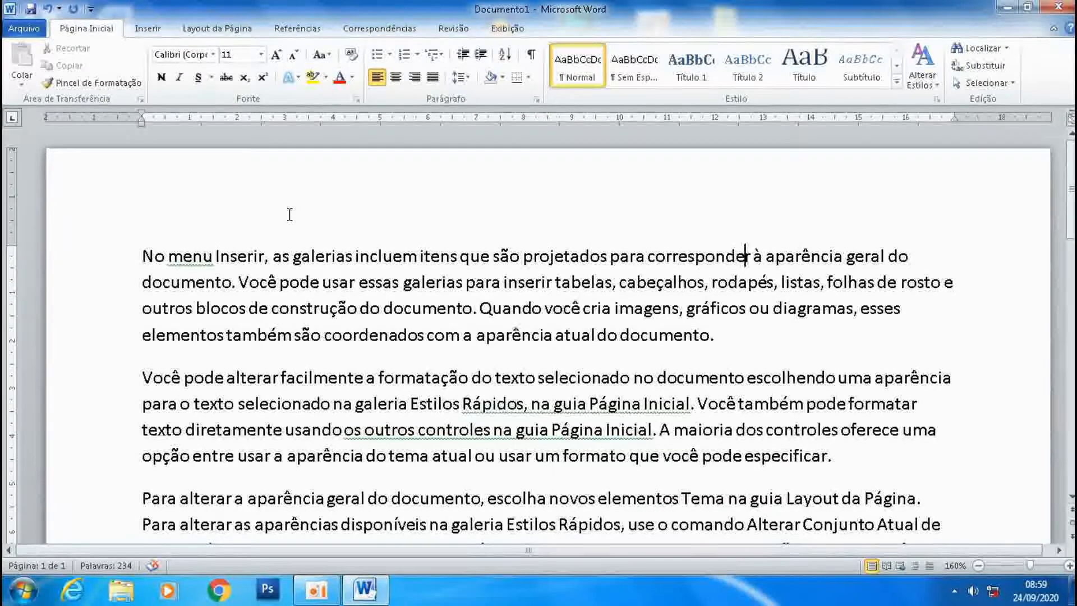
# Open "Vídeos também são conteúdos para web.docx" from the Documents library and set the zoom to 160%
pyautogui.hotkey('ctrl', 'a')
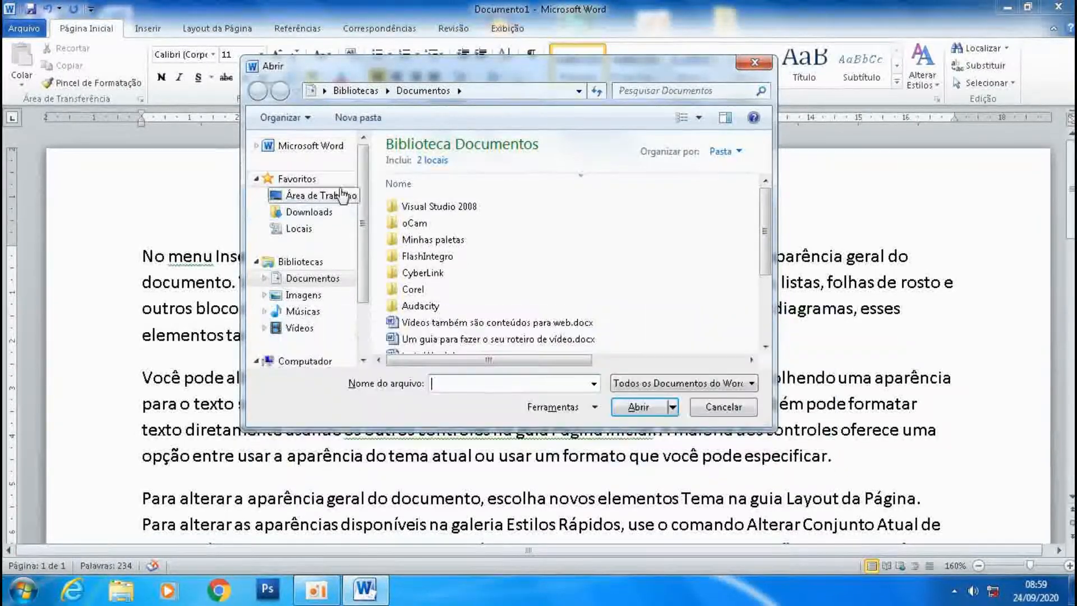
pyautogui.moveTo(768, 177); pyautogui.dragTo(840, 210)
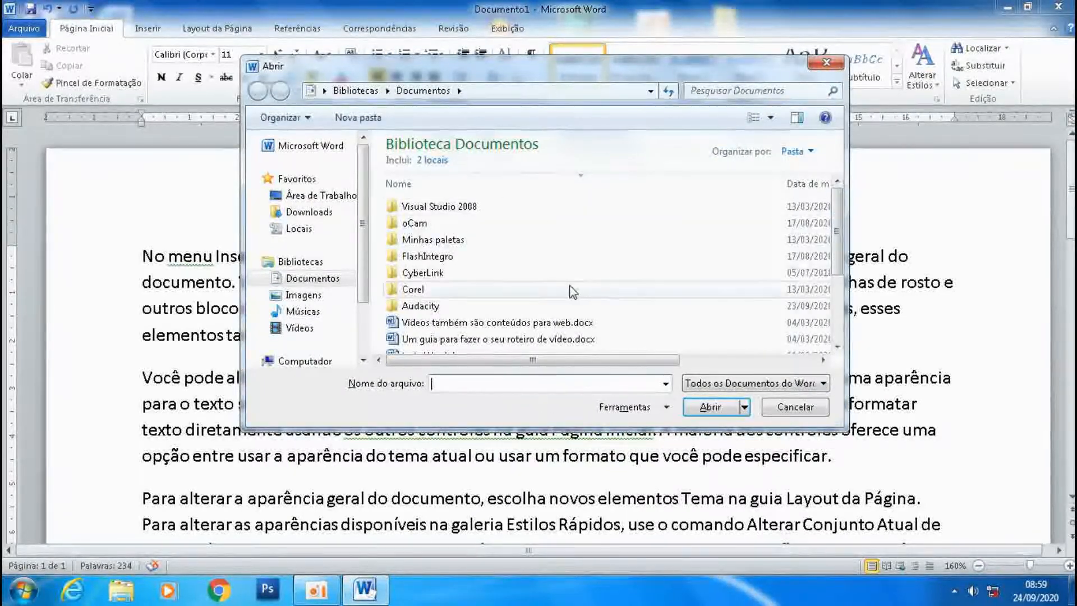
pyautogui.click(445, 324)
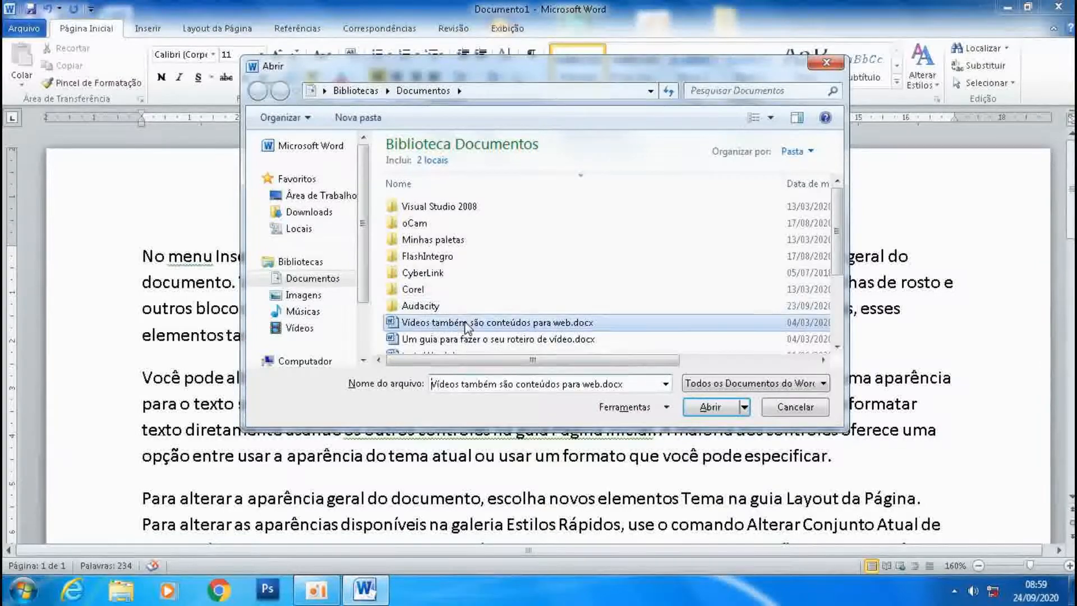
pyautogui.click(699, 405)
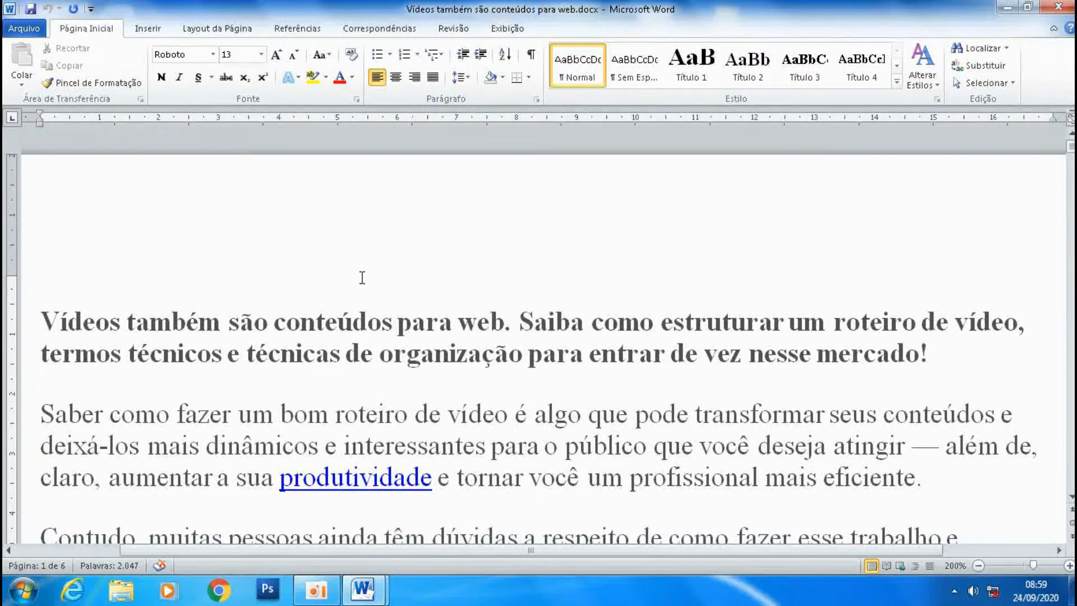
pyautogui.click(979, 566)
pyautogui.click(979, 566)
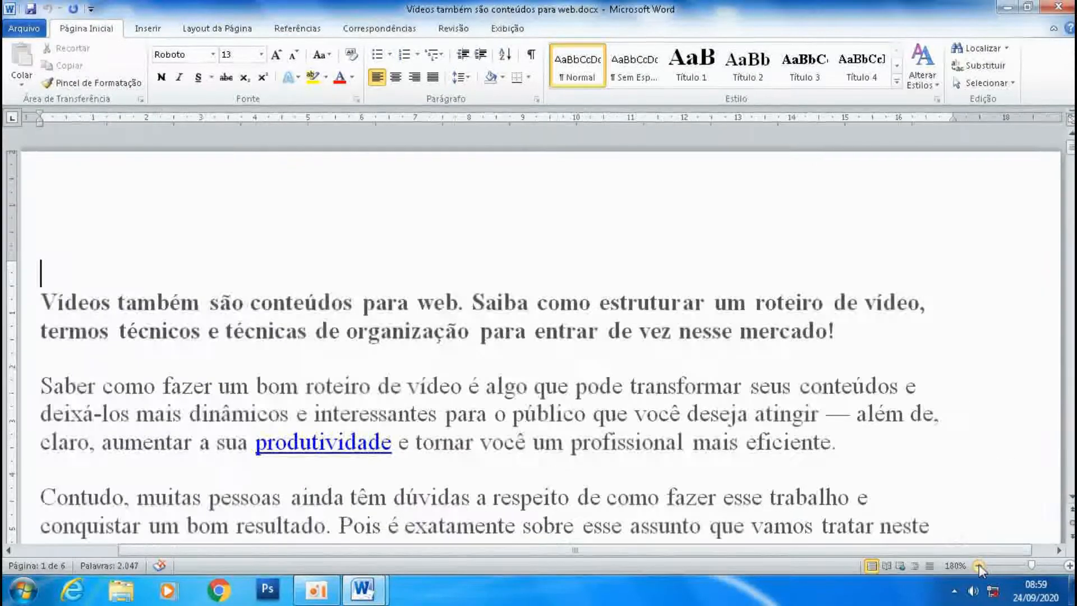
pyautogui.click(979, 566)
pyautogui.click(979, 566)
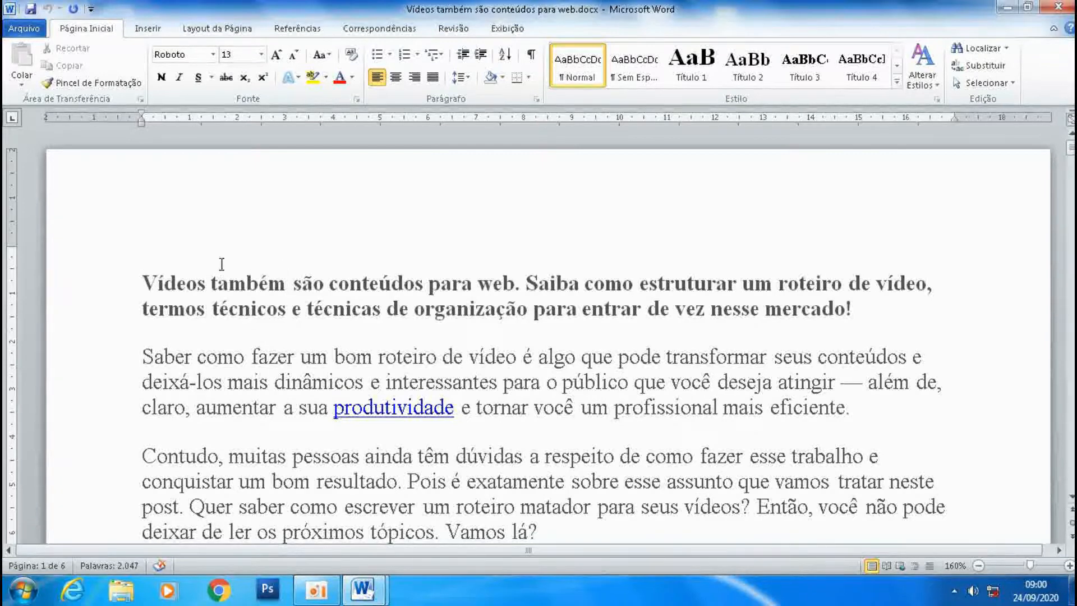
# Save the document as "Vídeos também são conteúdos para web.docx" in the Documents library, and reopen and dismiss the Save As dialog
pyautogui.click(323, 319)
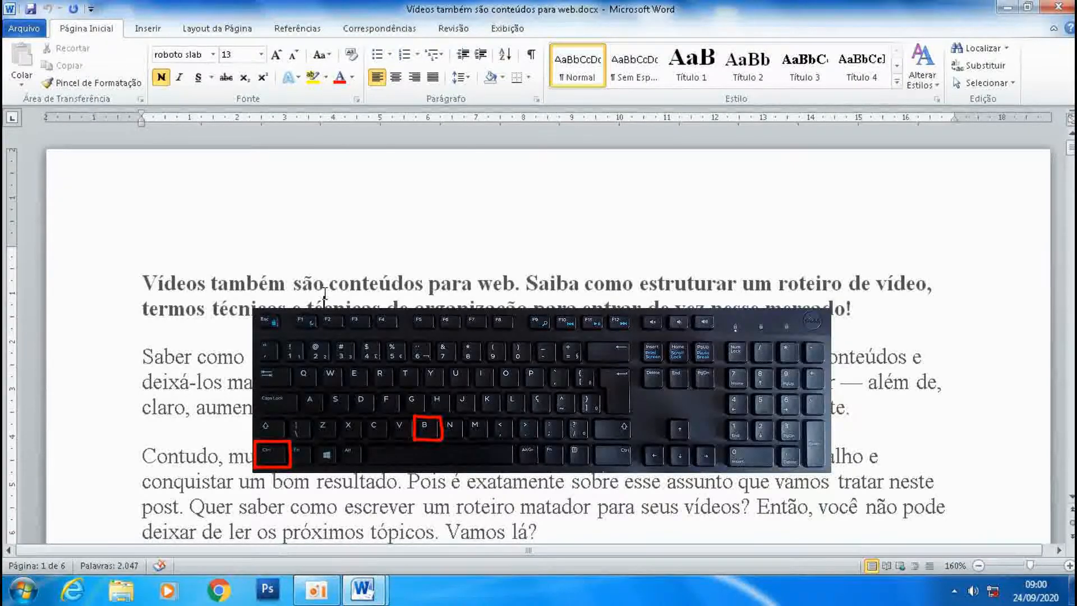
pyautogui.hotkey('ctrl', 'b')
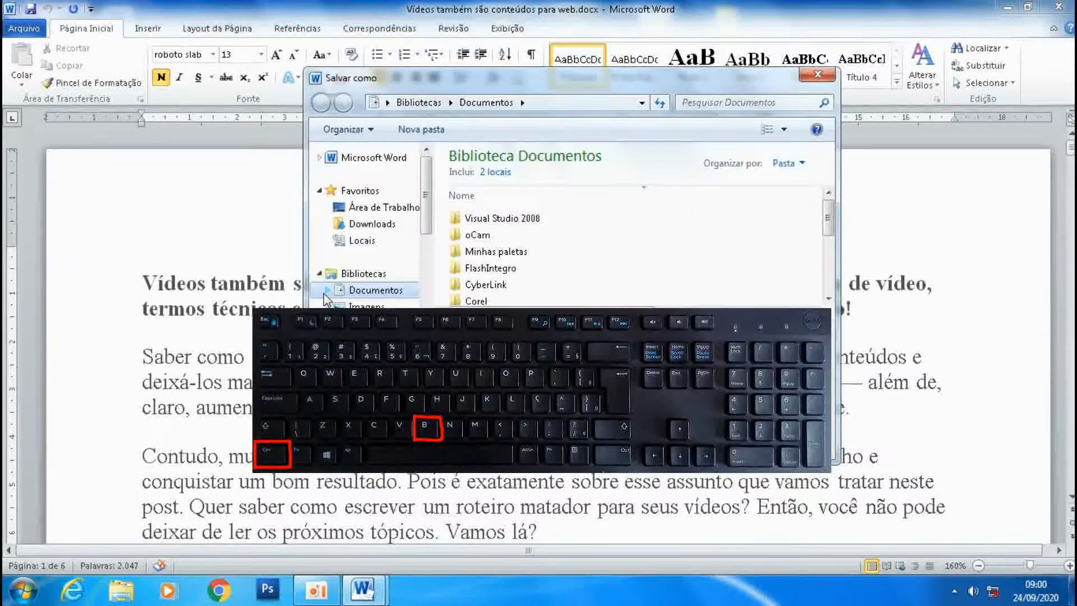
pyautogui.scroll(-3, 425, 204)
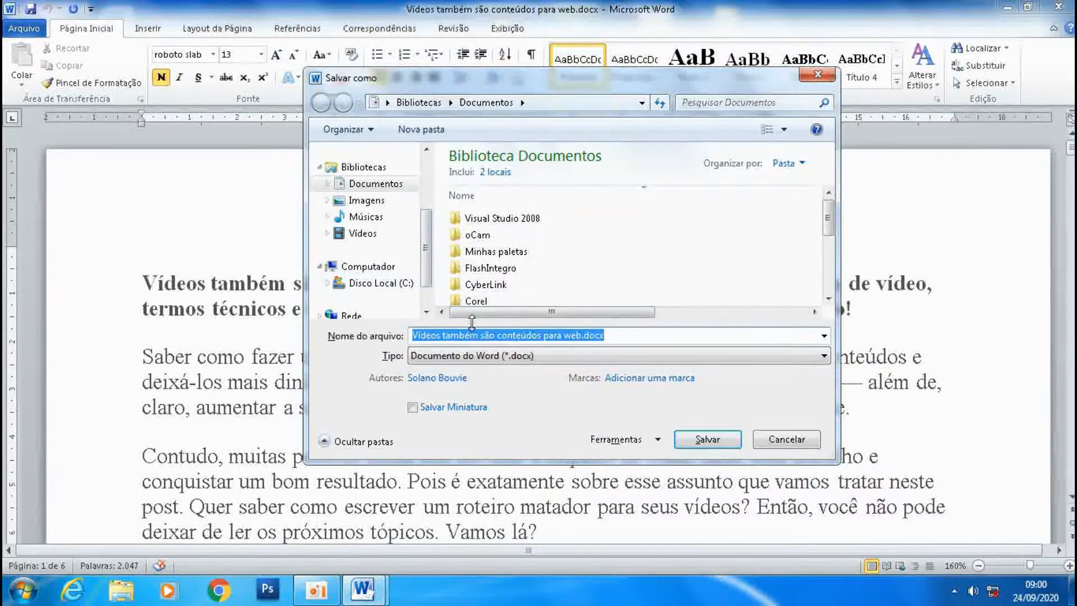
pyautogui.click(602, 336)
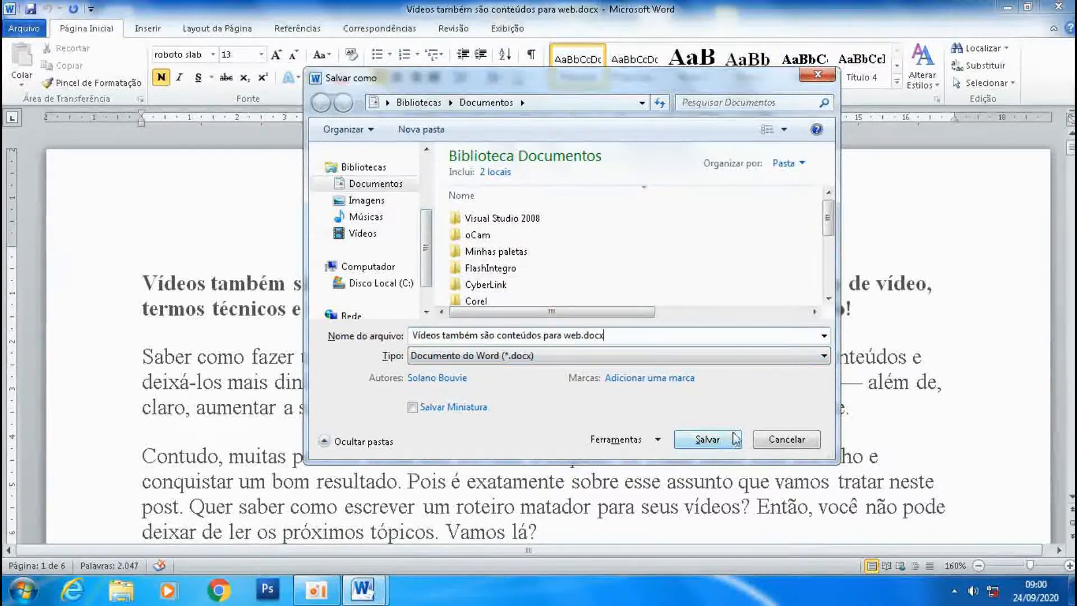
pyautogui.click(712, 442)
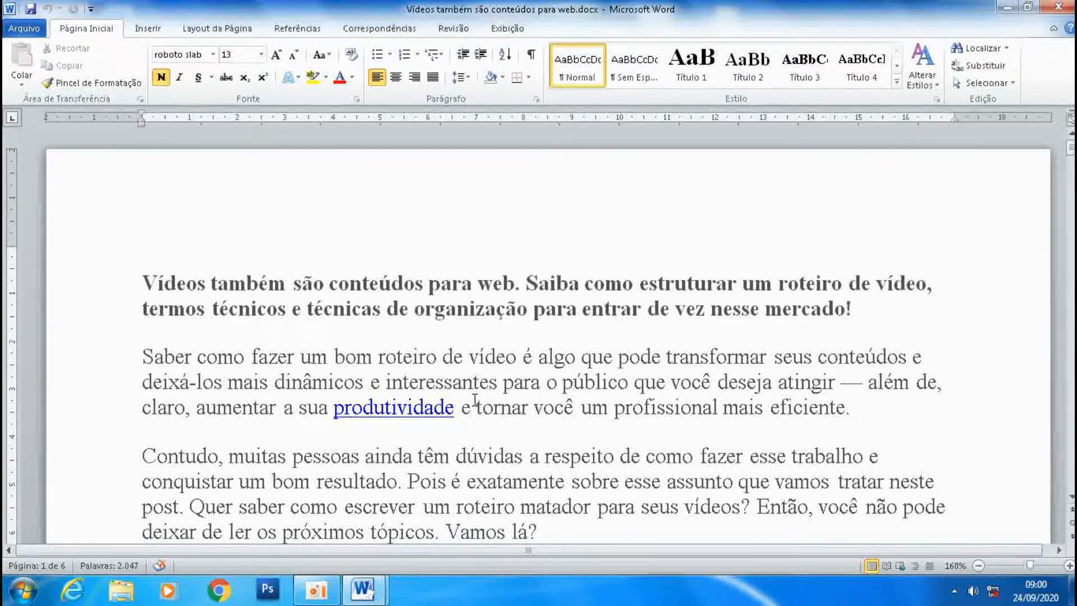
pyautogui.press('F12')
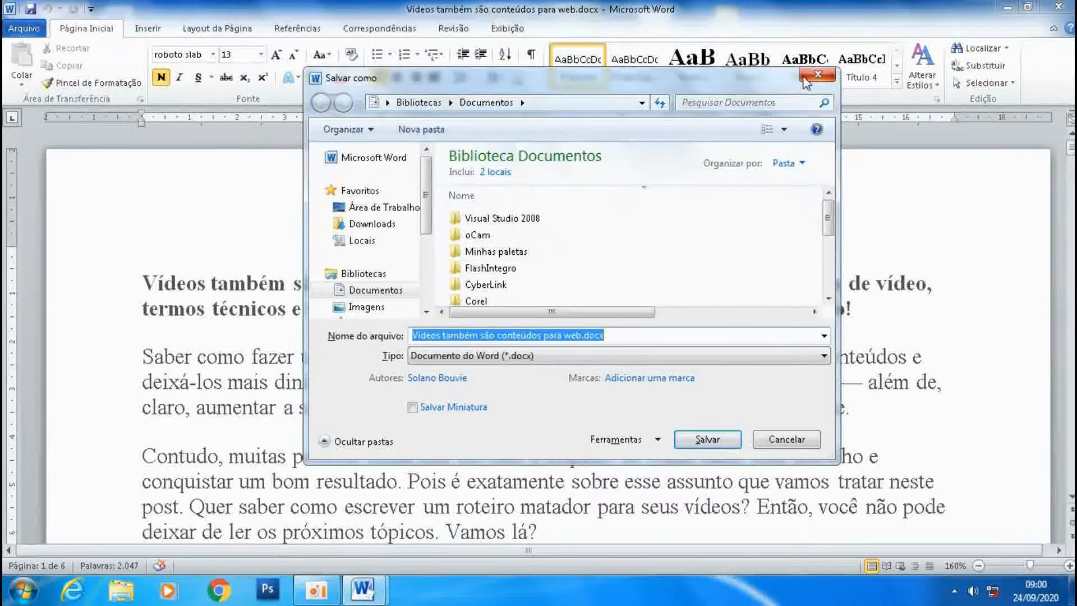
pyautogui.click(806, 78)
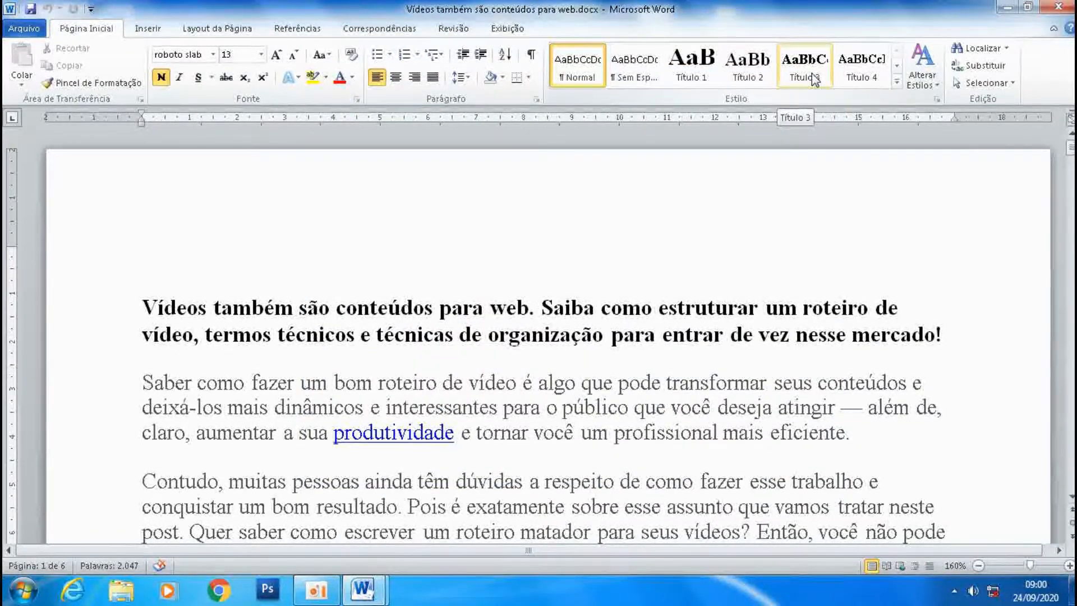
# Open the print settings, review the options for which pages to print, and return to the document without printing
pyautogui.hotkey('ctrl', 'p')
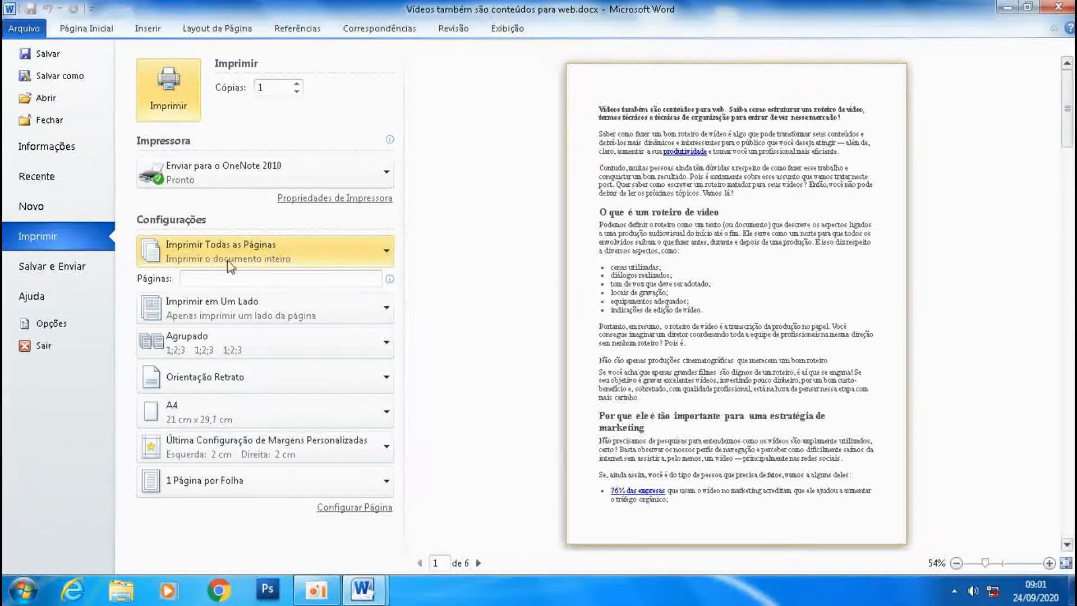
pyautogui.click(284, 252)
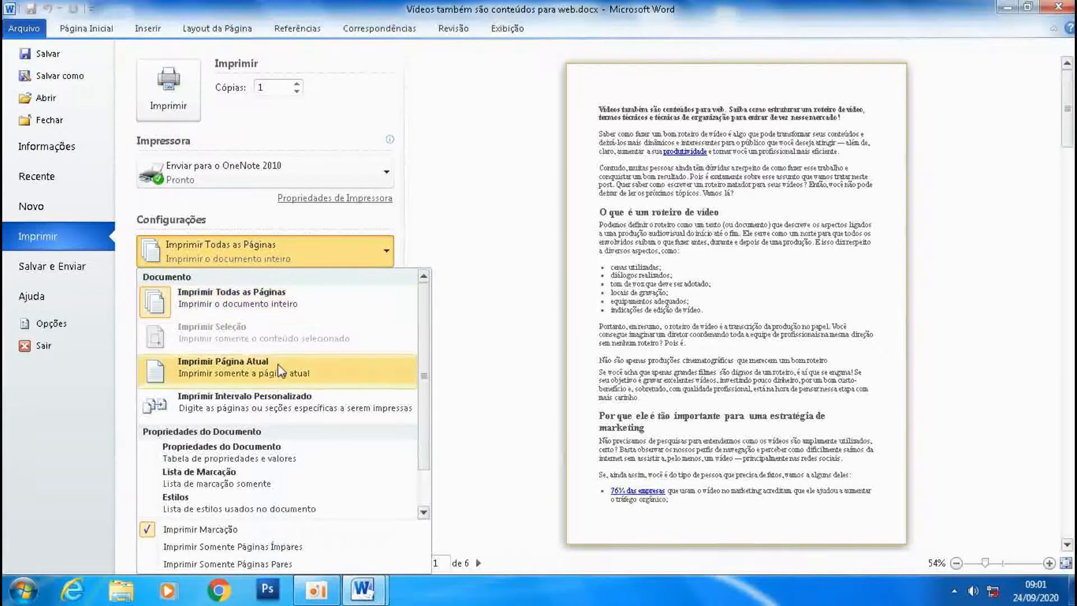
pyautogui.click(730, 127)
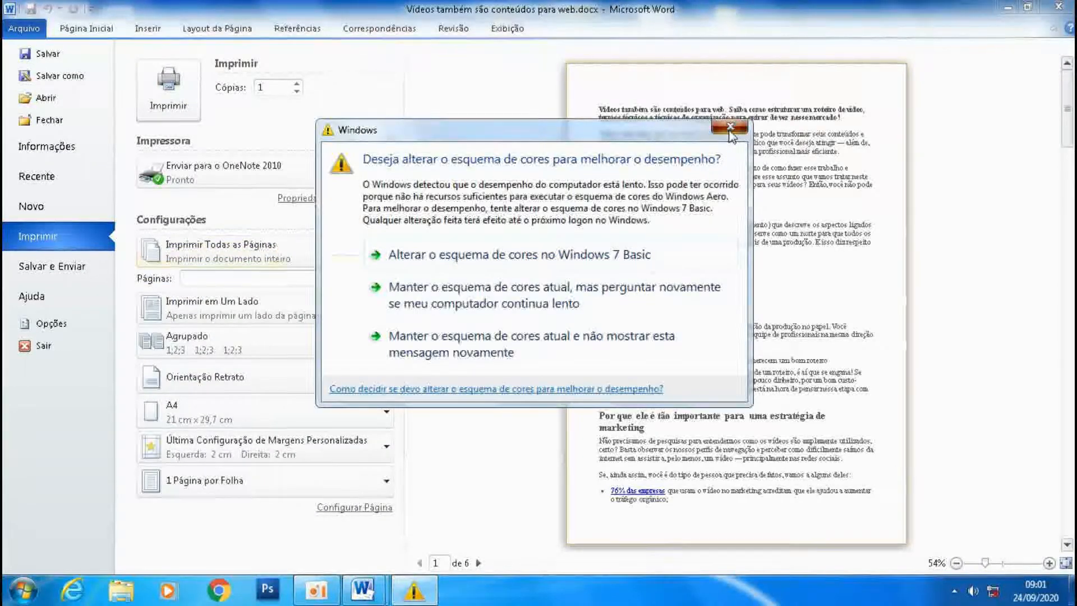
pyautogui.click(375, 259)
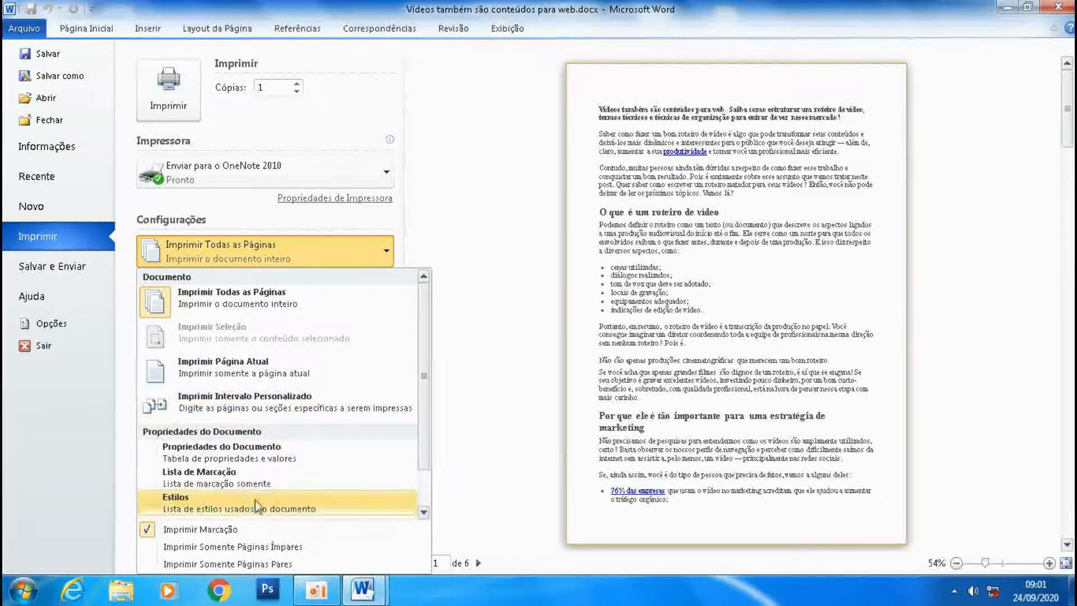
pyautogui.click(438, 218)
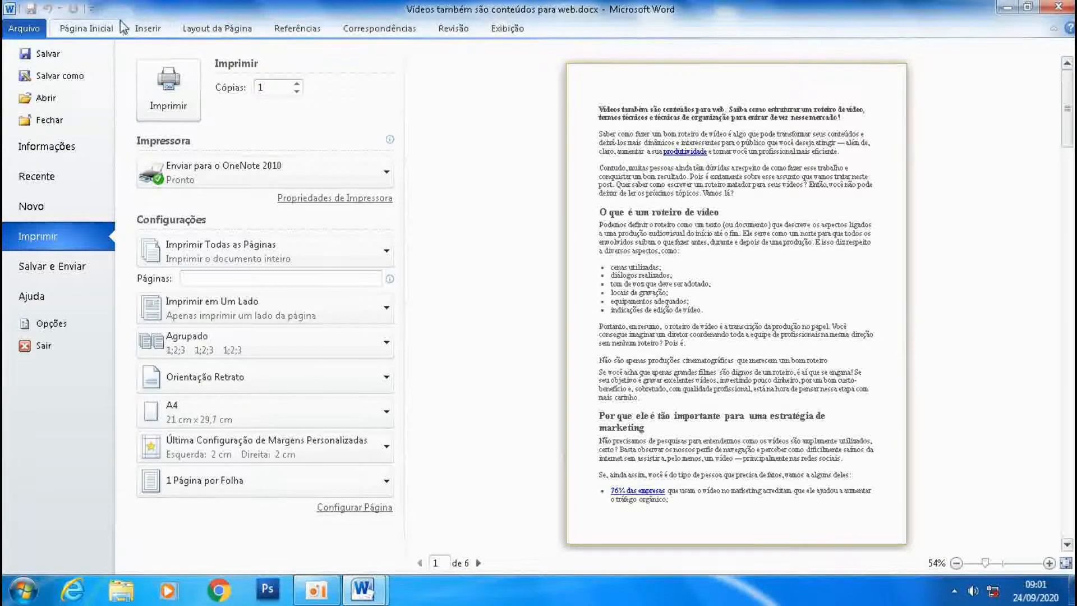
pyautogui.click(103, 31)
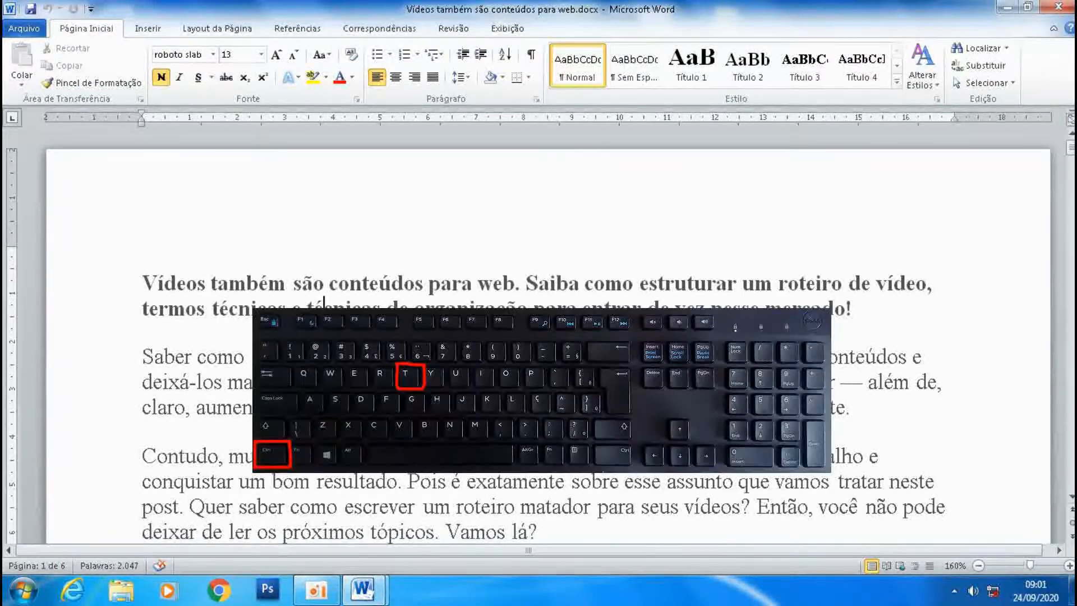
# Select the entire document and apply centred, justified, right and finally left alignment to its text
pyautogui.hotkey('ctrl', 't')
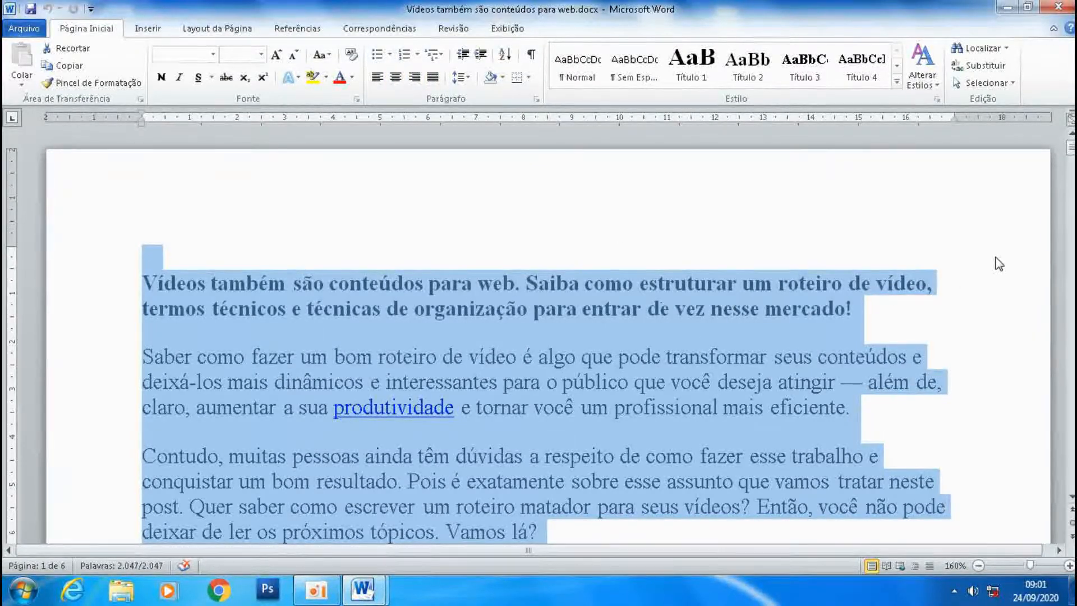
pyautogui.hotkey('ctrl', 'e')
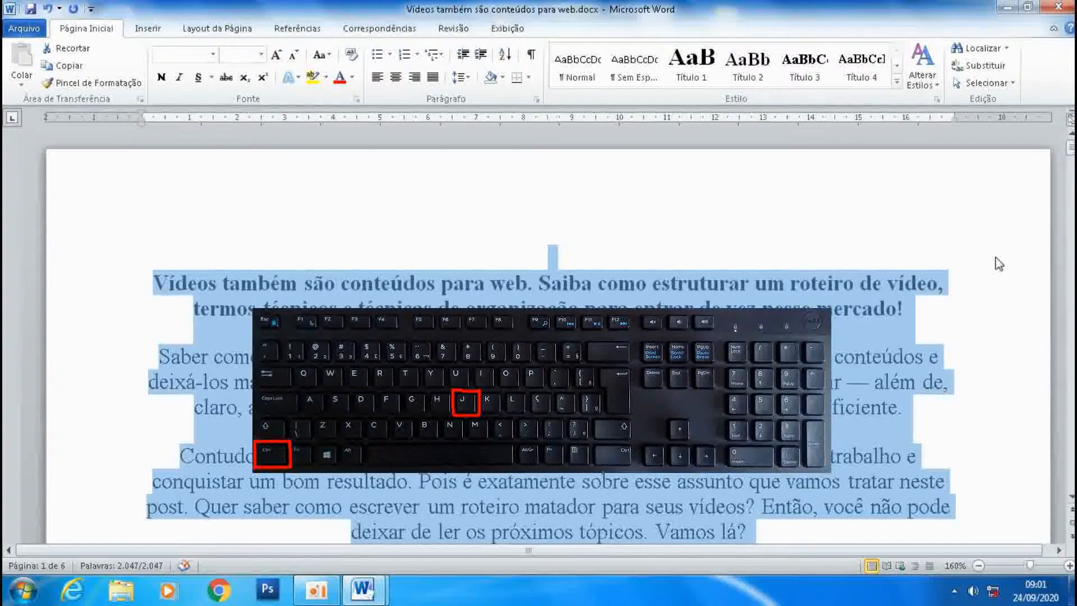
pyautogui.hotkey('ctrl', 'j')
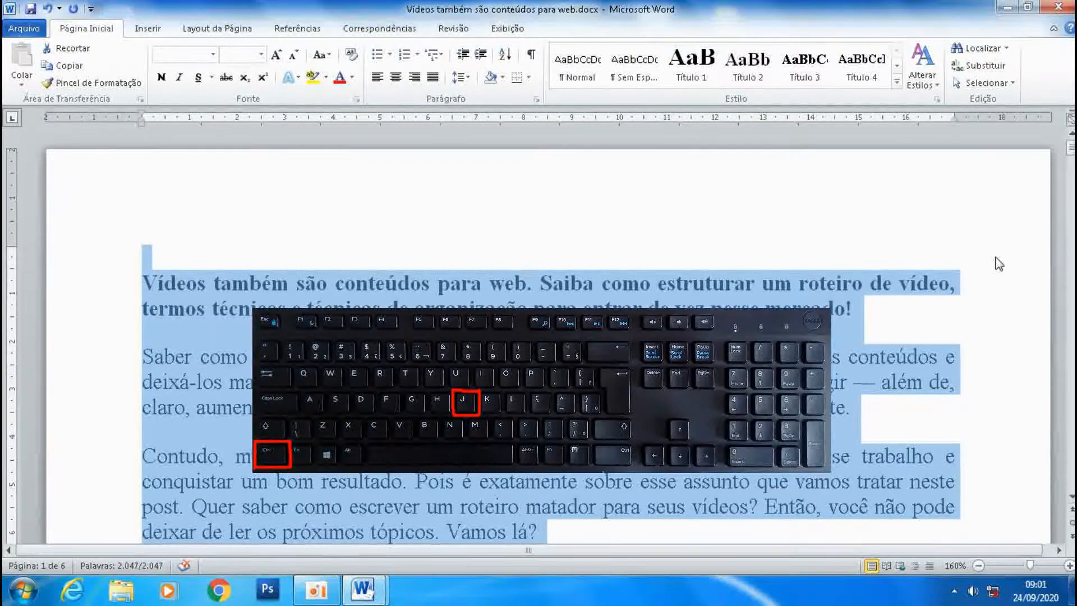
pyautogui.hotkey('ctrl', 'g')
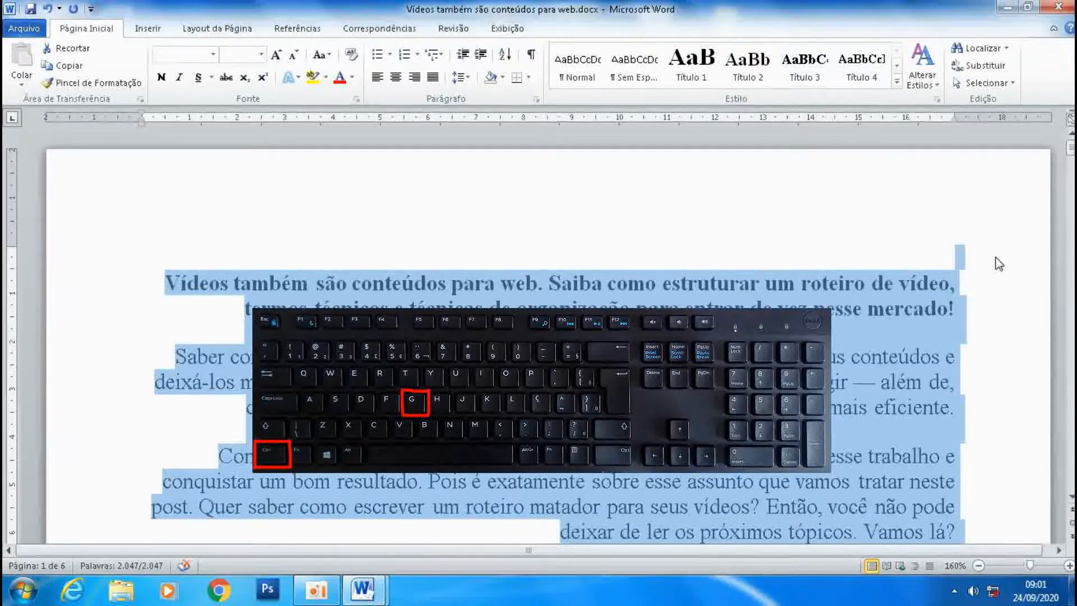
pyautogui.hotkey('ctrl', 'q')
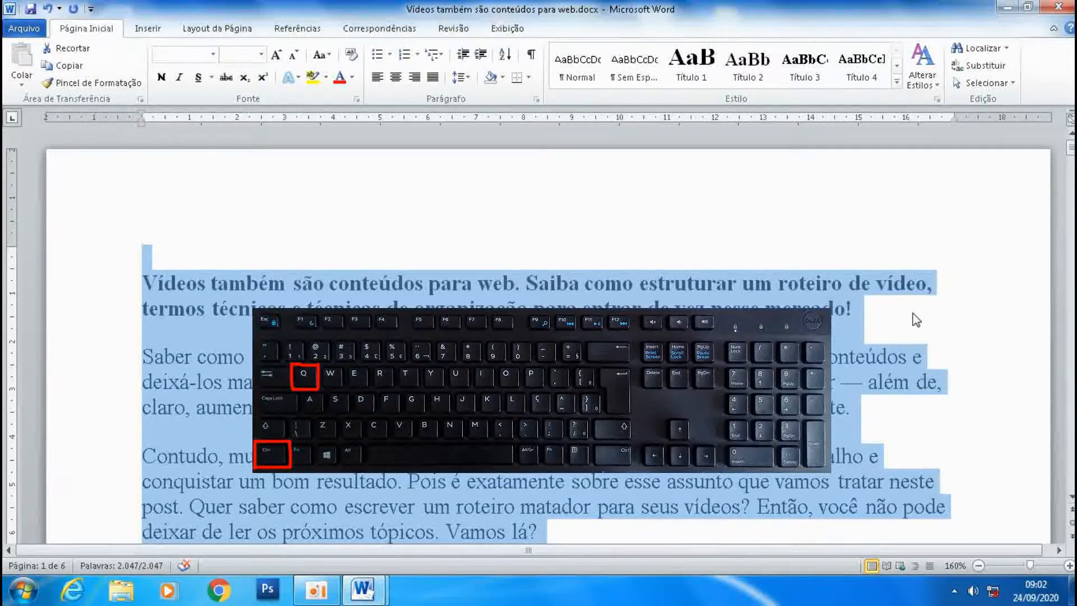
# Copy the bold title paragraph and paste it on a new line after the paragraph ending "profissional mais eficiente."
pyautogui.click(910, 333)
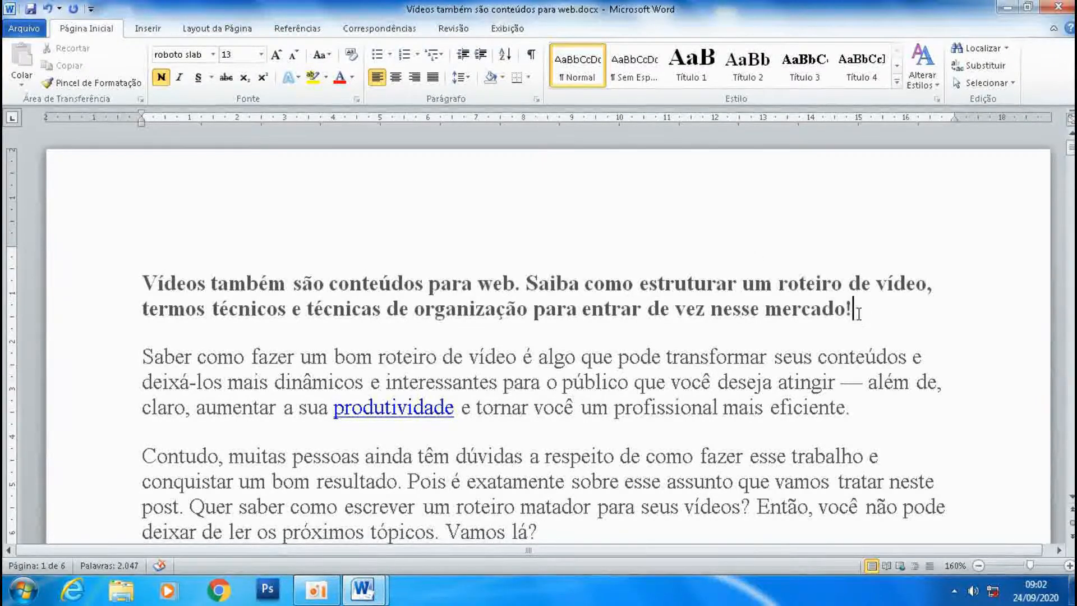
pyautogui.moveTo(875, 308); pyautogui.dragTo(146, 288)
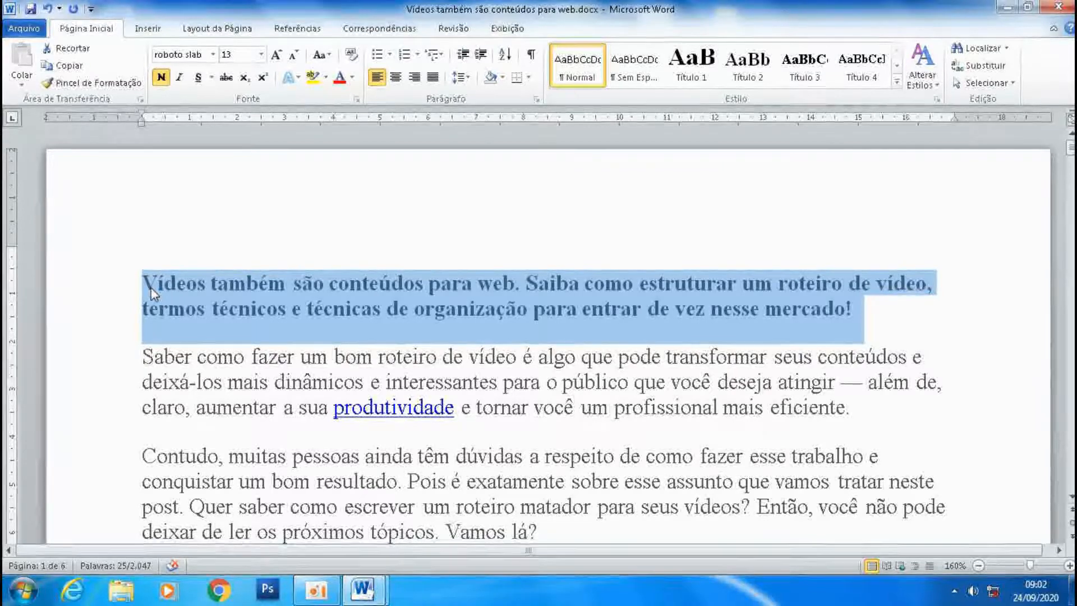
pyautogui.hotkey('ctrl', 'c')
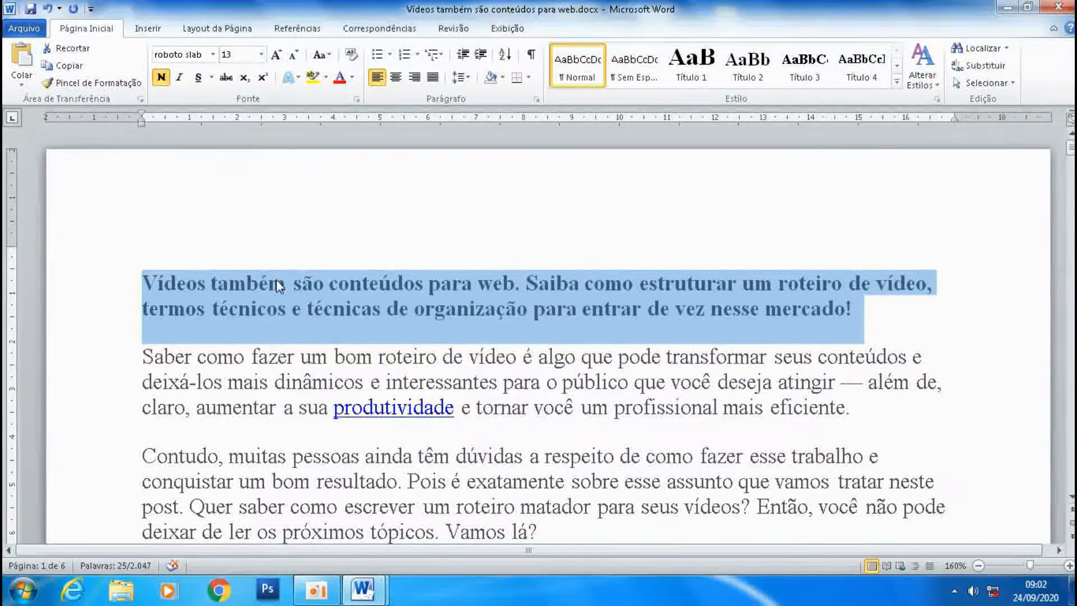
pyautogui.hotkey('ctrl', 'Home')
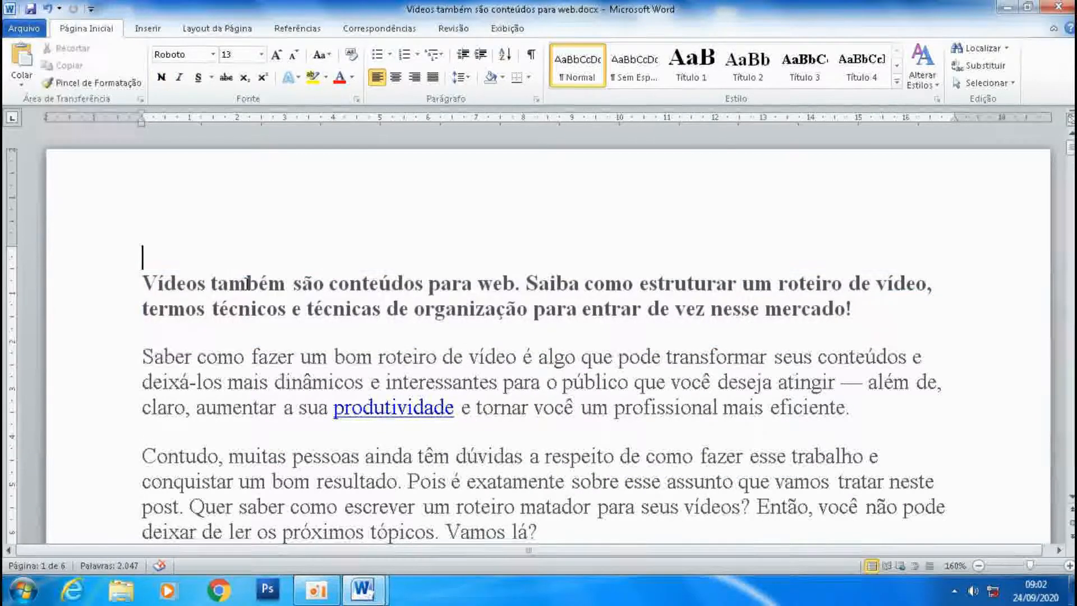
pyautogui.click(857, 308)
pyautogui.moveTo(867, 308); pyautogui.dragTo(168, 288)
pyautogui.hotkey('ctrl', 'c')
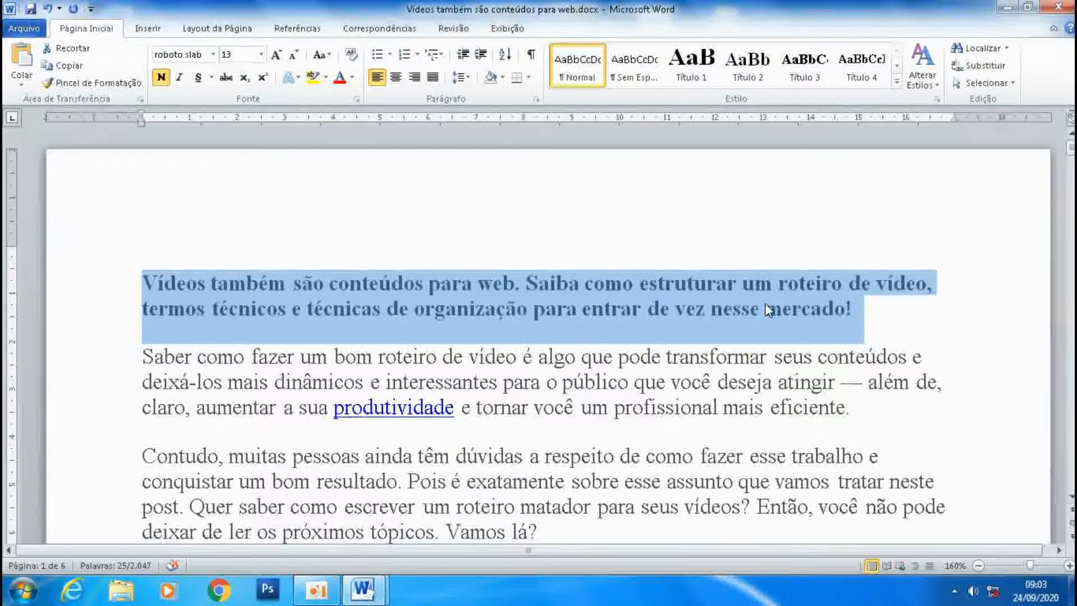
pyautogui.click(873, 407)
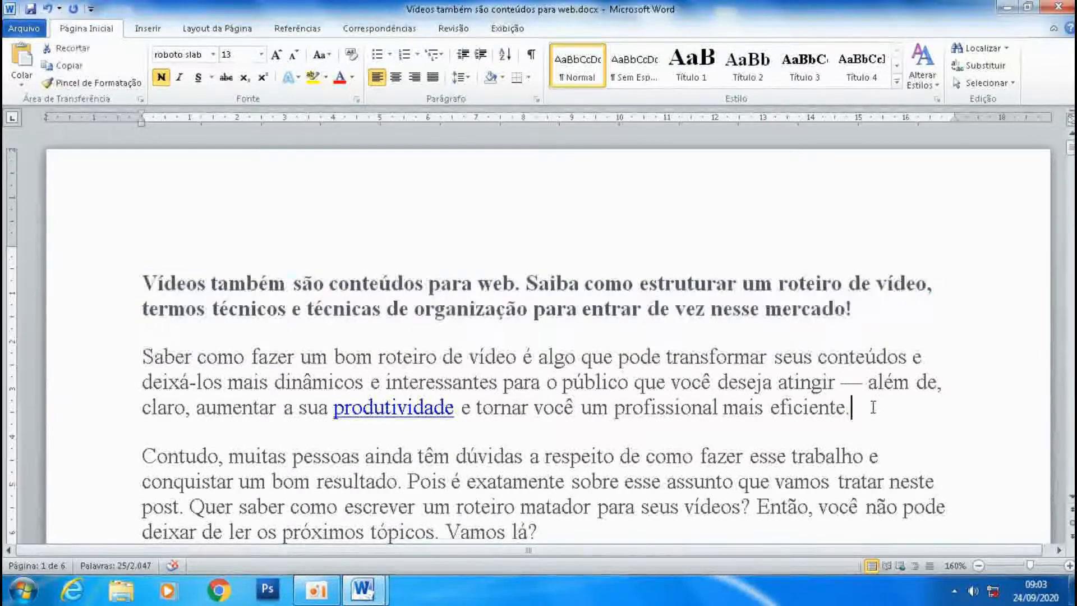
pyautogui.press('Return')
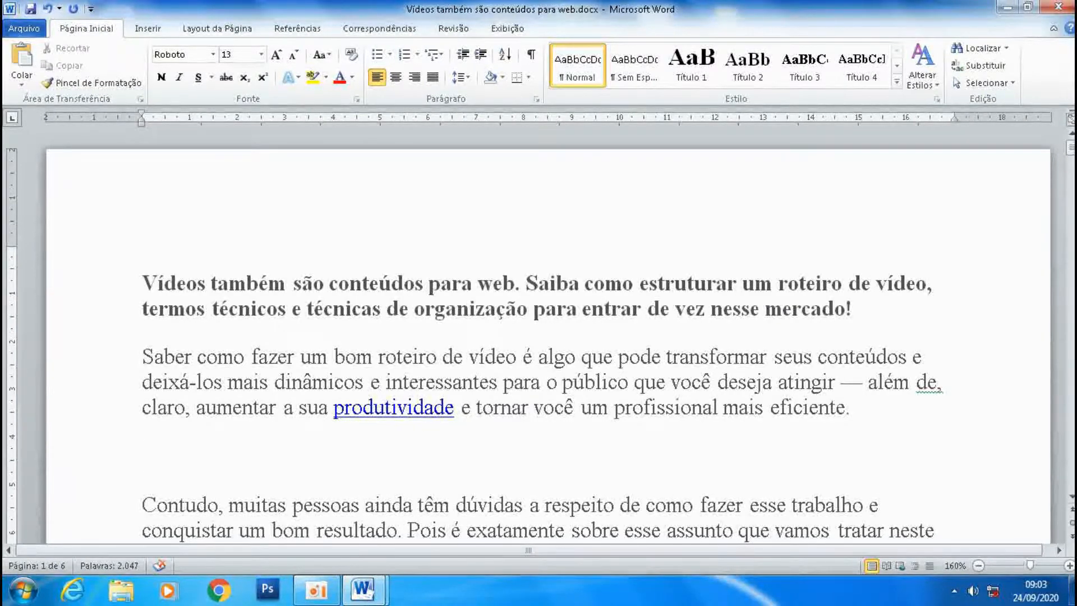
pyautogui.hotkey('ctrl', 'v')
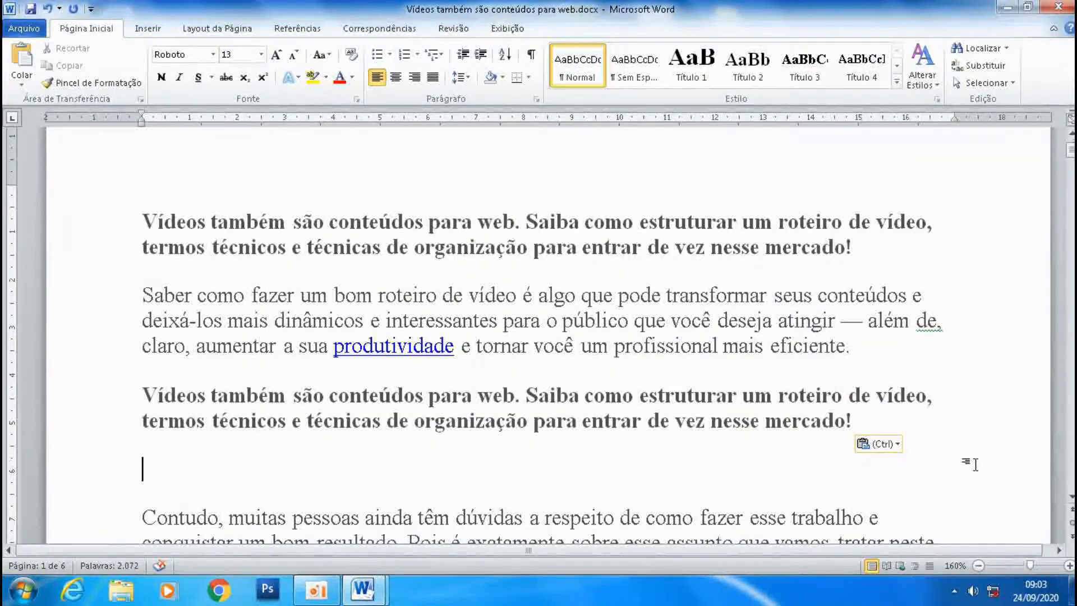
# Delete the pasted copy of the title paragraph together with the extra blank line below it
pyautogui.moveTo(903, 425); pyautogui.dragTo(157, 398)
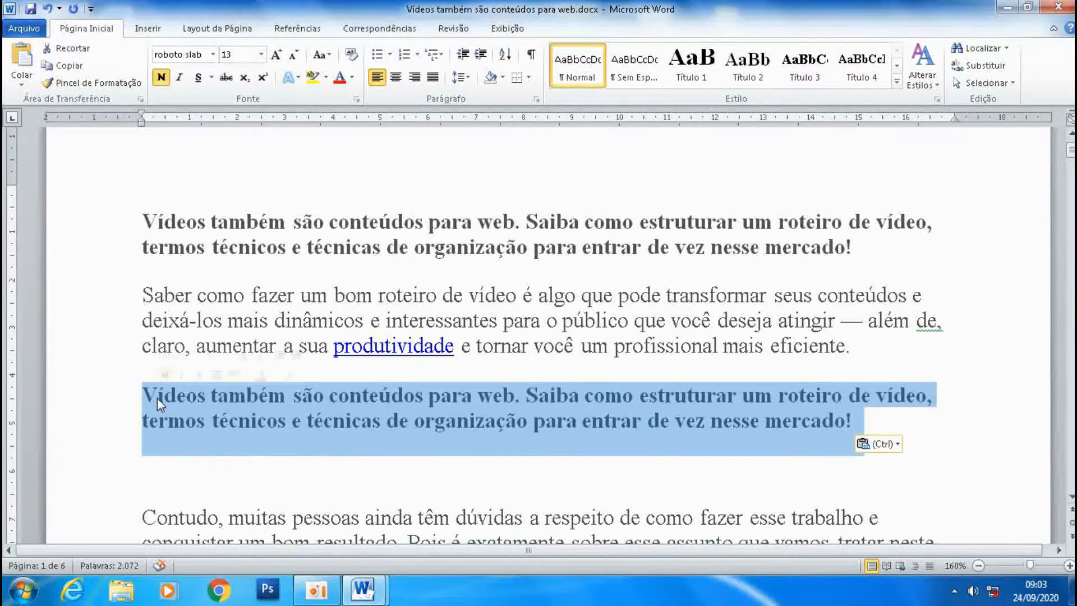
pyautogui.press('Delete')
pyautogui.press('Delete')
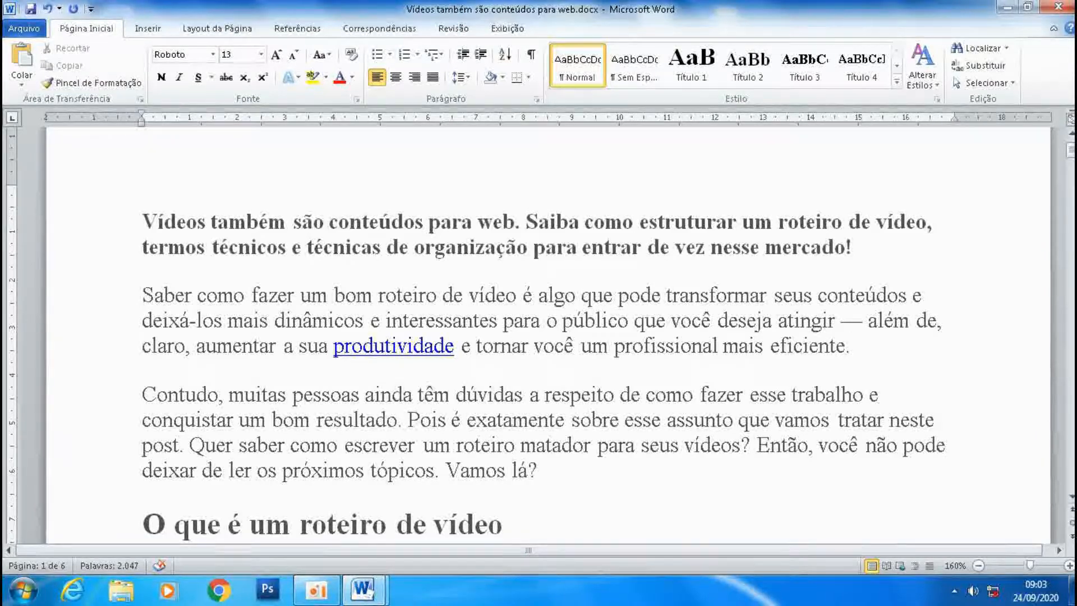
# Cut the bold title paragraph and paste it on a new line after the paragraph ending "Vamos lá?"
pyautogui.click(864, 245)
pyautogui.moveTo(864, 245); pyautogui.dragTo(336, 193)
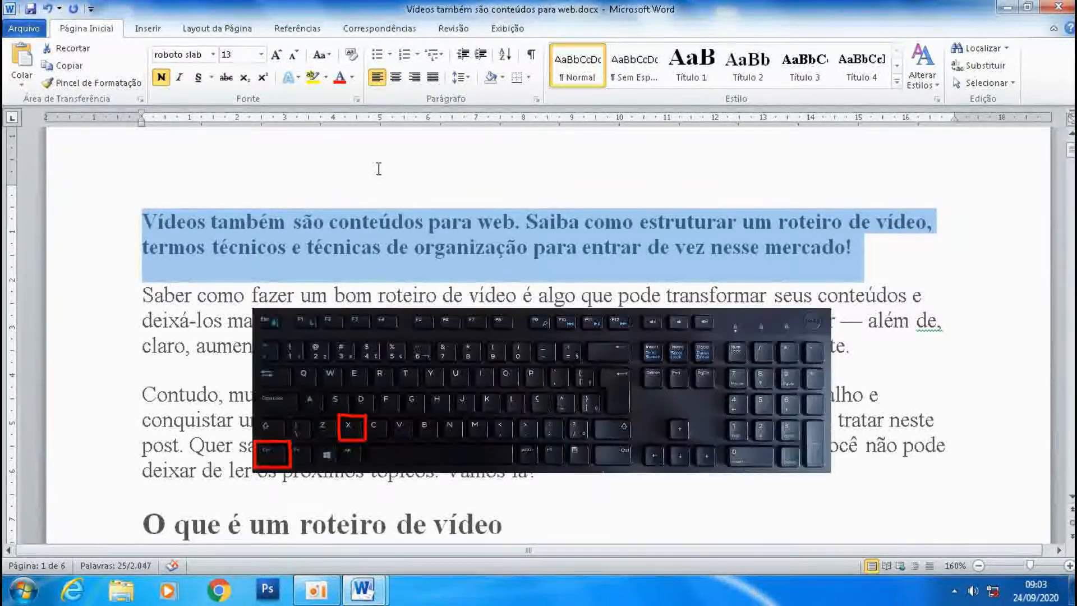
pyautogui.hotkey('ctrl', 'x')
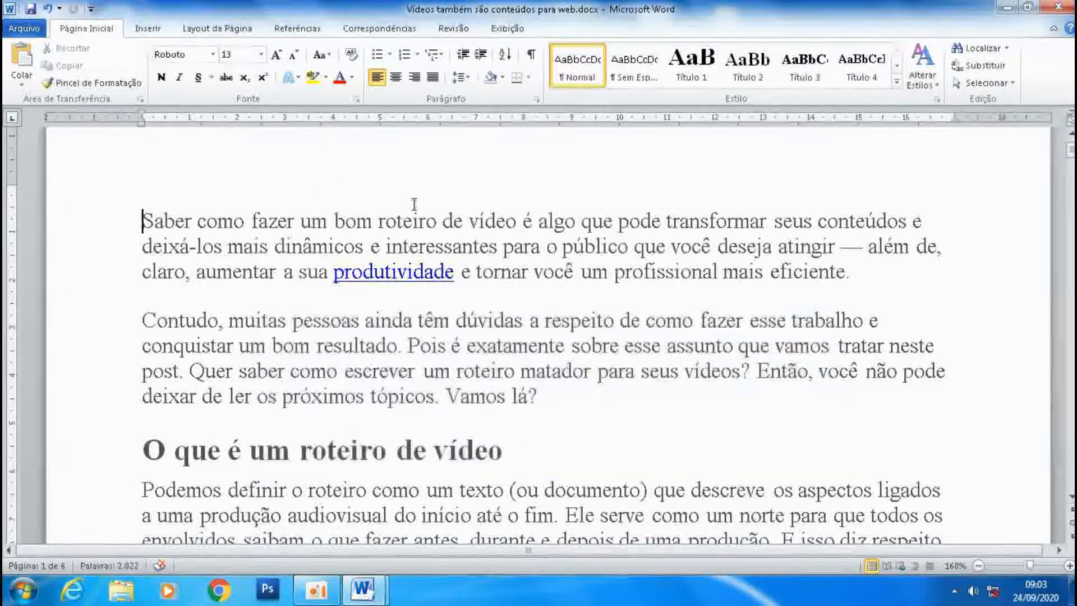
pyautogui.click(550, 395)
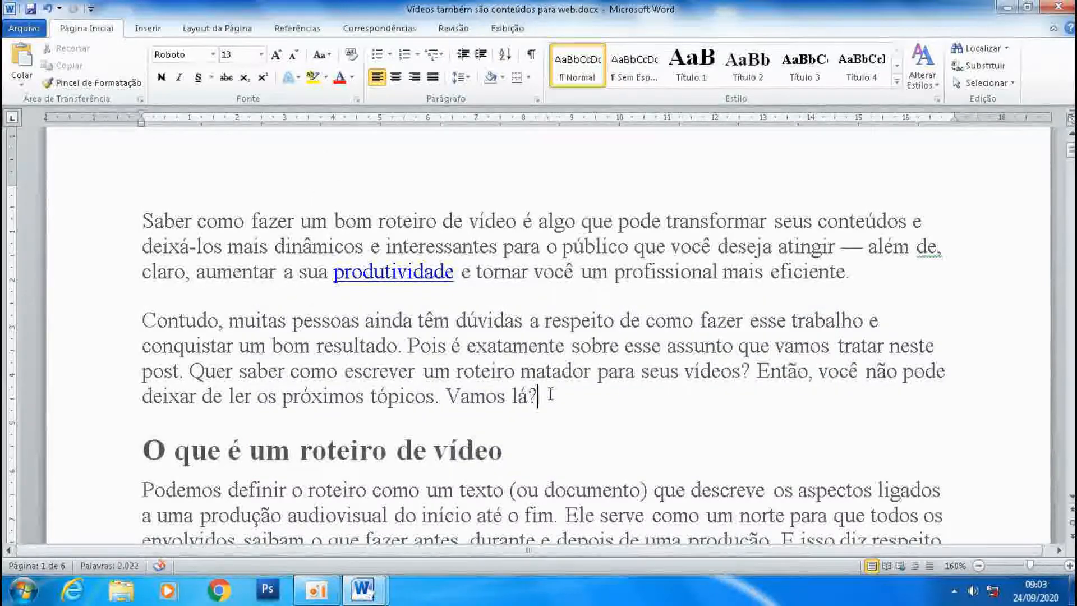
pyautogui.press('Return')
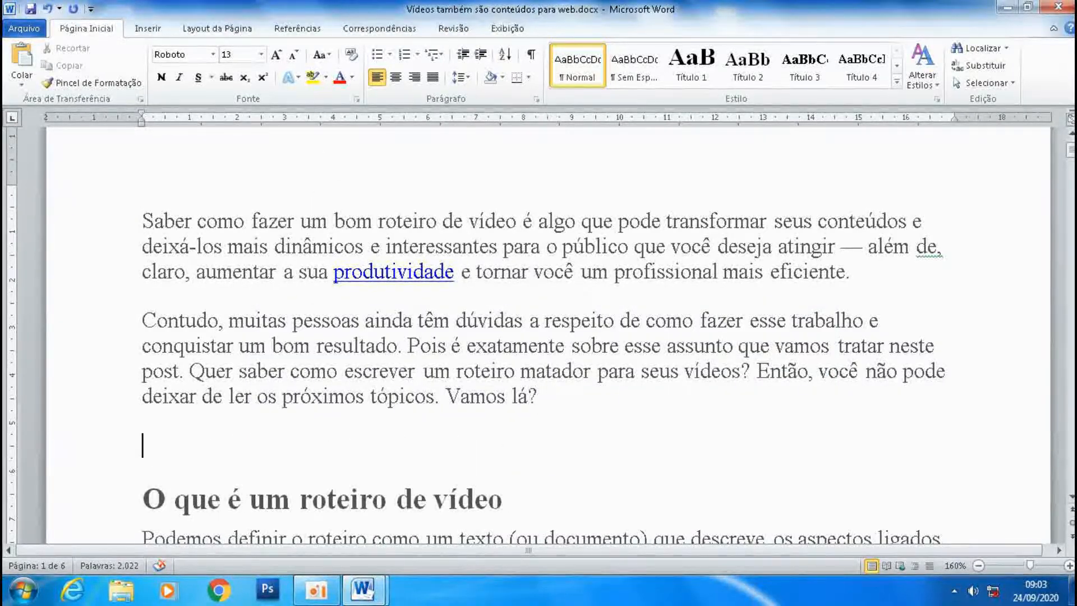
pyautogui.hotkey('ctrl', 'v')
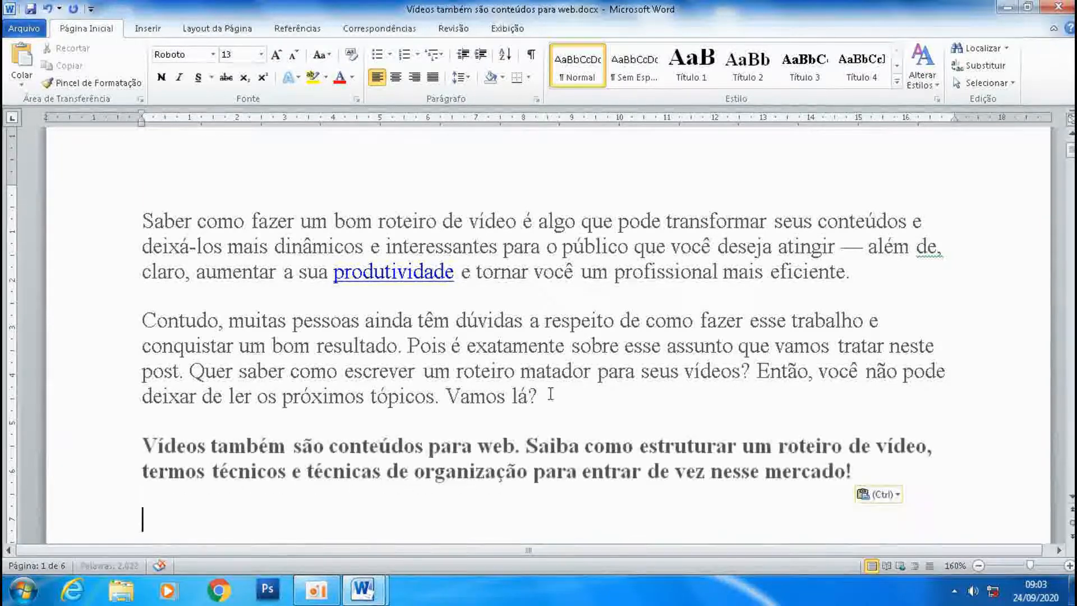
# Paste the title paragraph again at the start of the document and remove the blank lines between it and the first body paragraph
pyautogui.scroll(2, 226, 236)
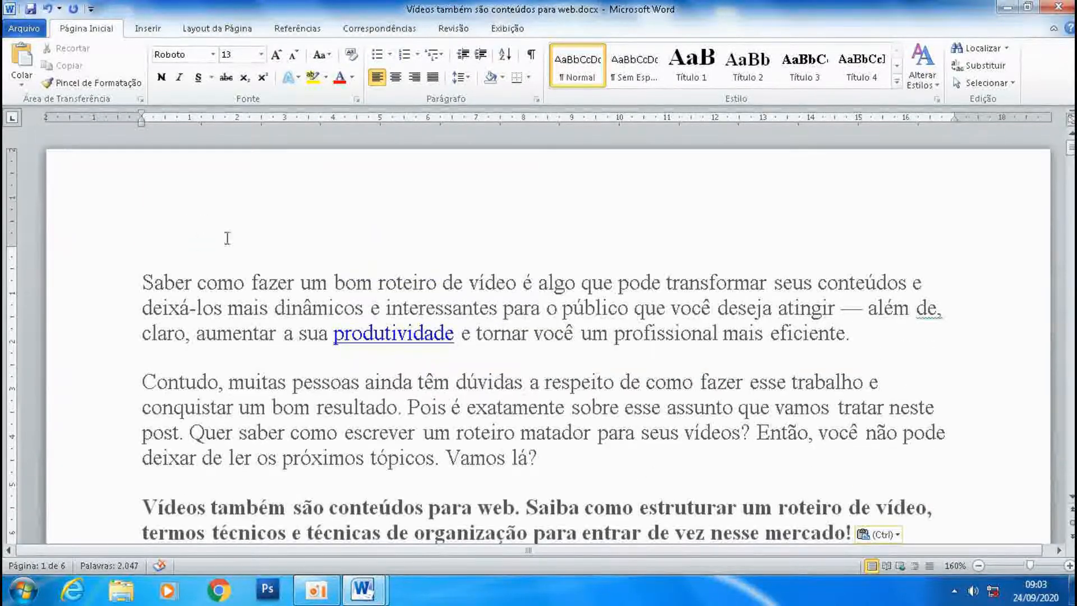
pyautogui.write('Vídeos também são conteúdos para web. Saiba como estruturar um roteiro de vídeo, termos técnicos e técnicas de organização para entrar de vez nesse mercado!')
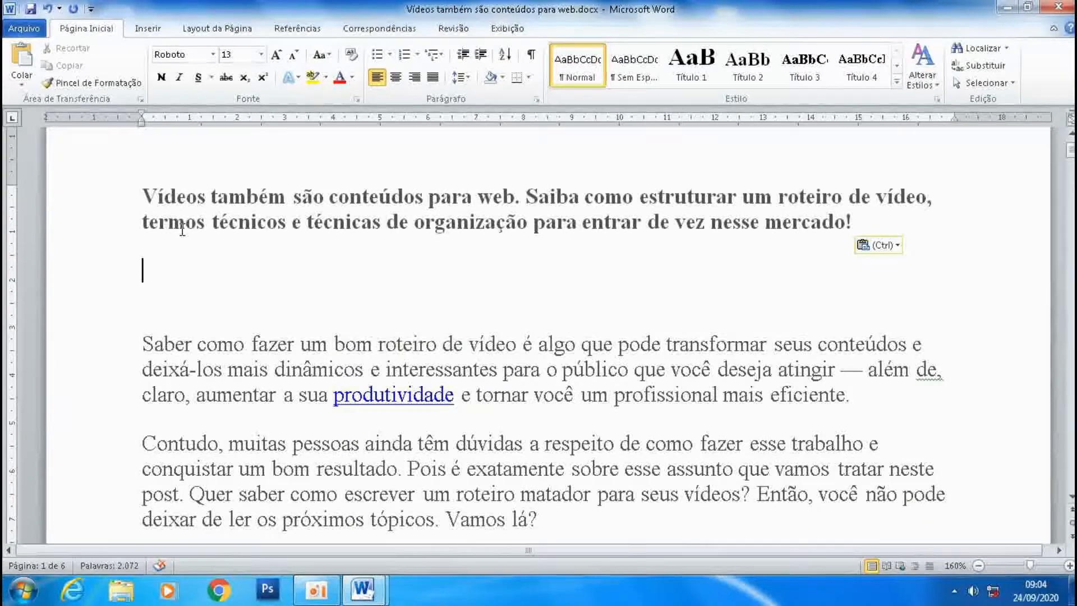
pyautogui.press('Delete')
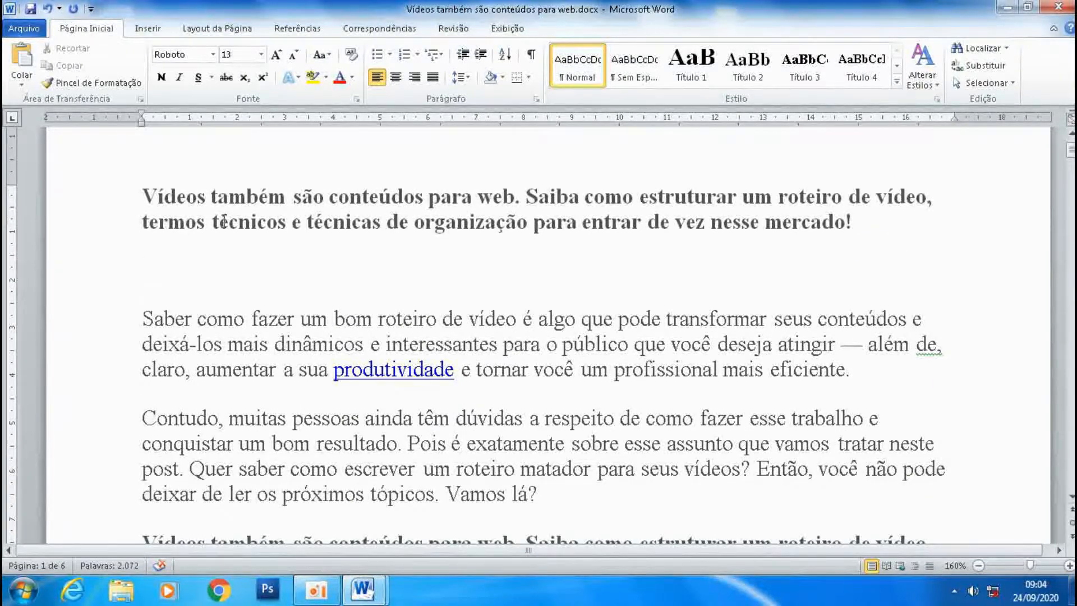
pyautogui.press('Delete')
pyautogui.click(144, 369)
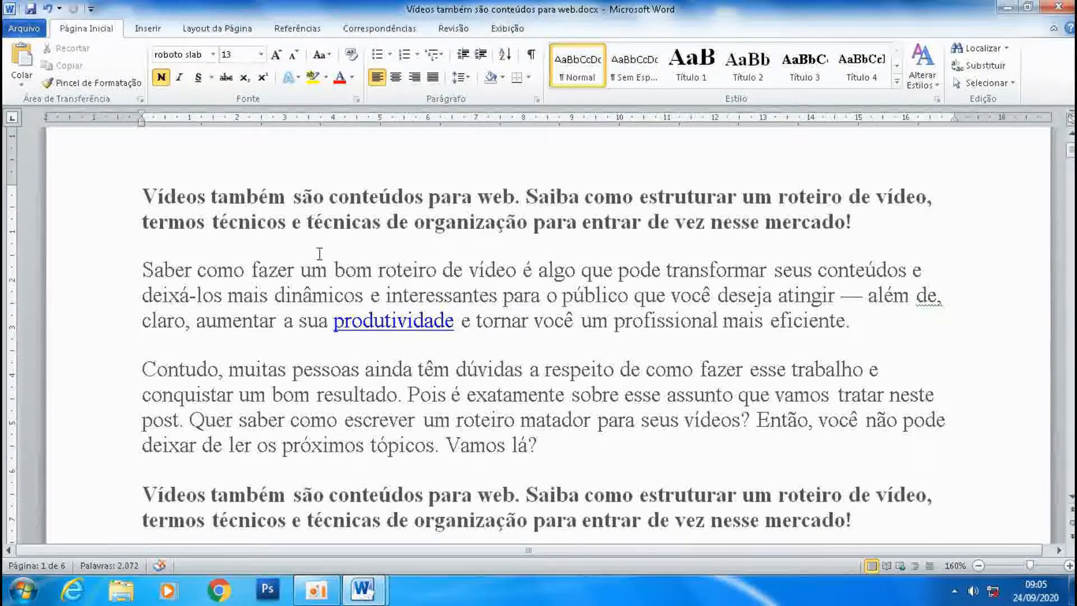
pyautogui.moveTo(142, 192); pyautogui.dragTo(512, 321)
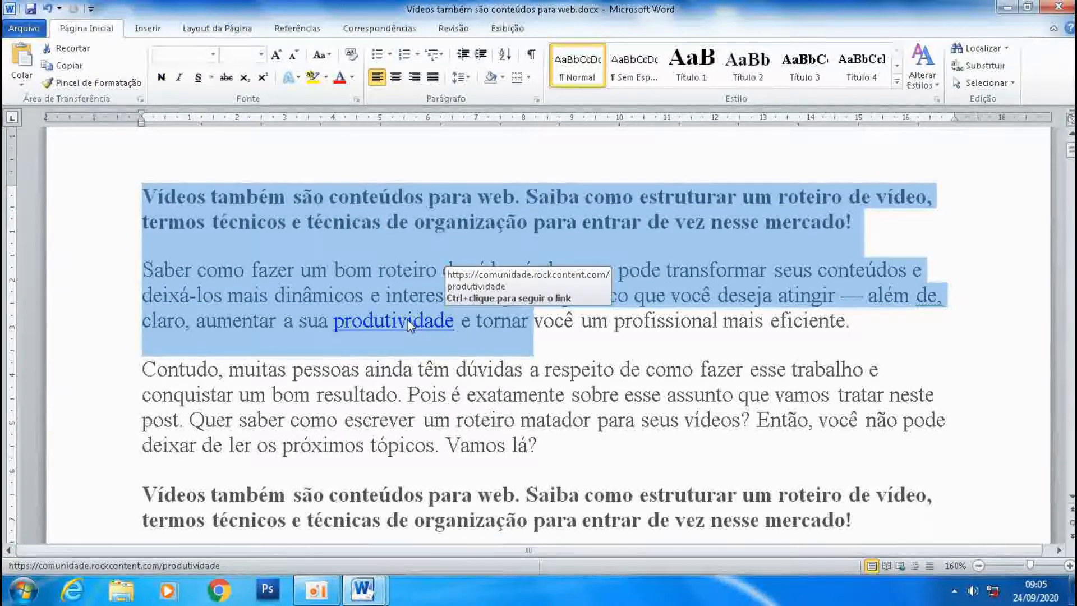
pyautogui.click(419, 226)
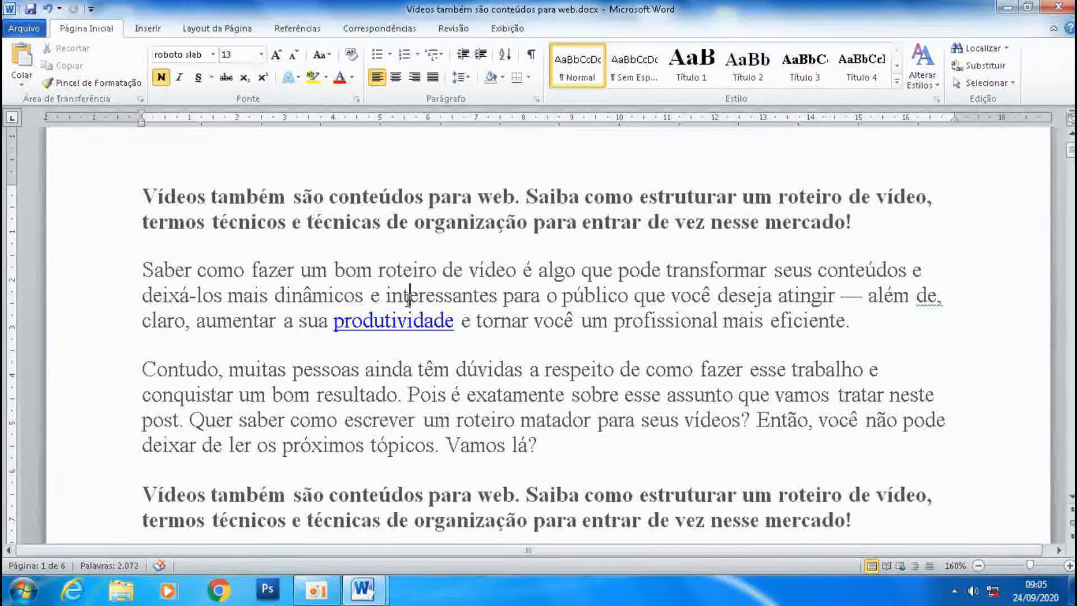
pyautogui.moveTo(274, 296); pyautogui.dragTo(469, 296)
pyautogui.moveTo(361, 224); pyautogui.dragTo(335, 220)
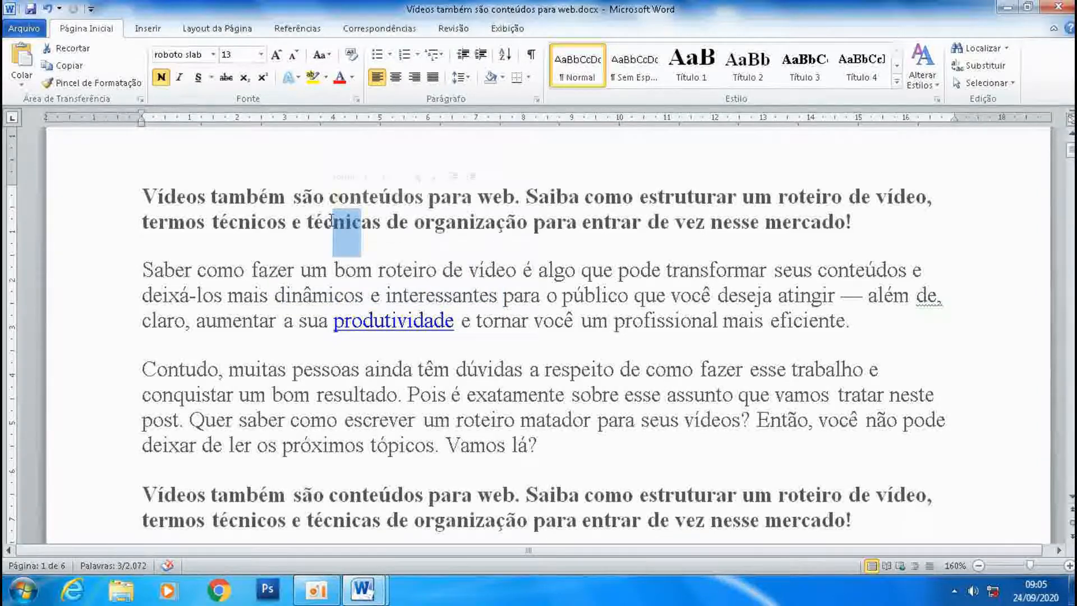
pyautogui.scroll(-4, 390, 331)
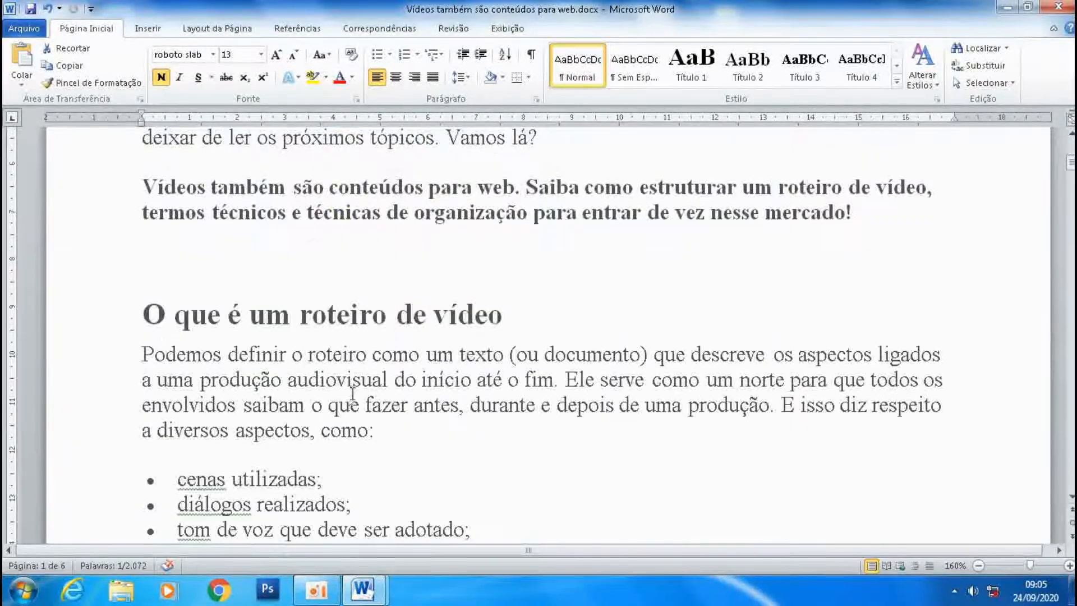
pyautogui.scroll(3, 391, 331)
pyautogui.click(533, 208)
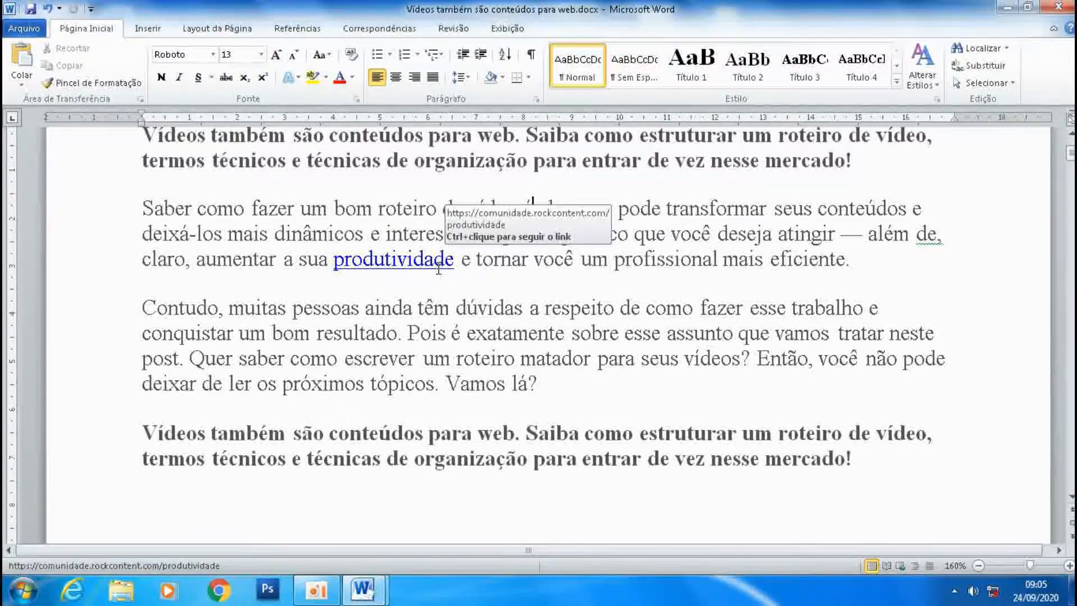
pyautogui.scroll(2, 438, 269)
pyautogui.scroll(-10, 558, 324)
pyautogui.scroll(4, 558, 325)
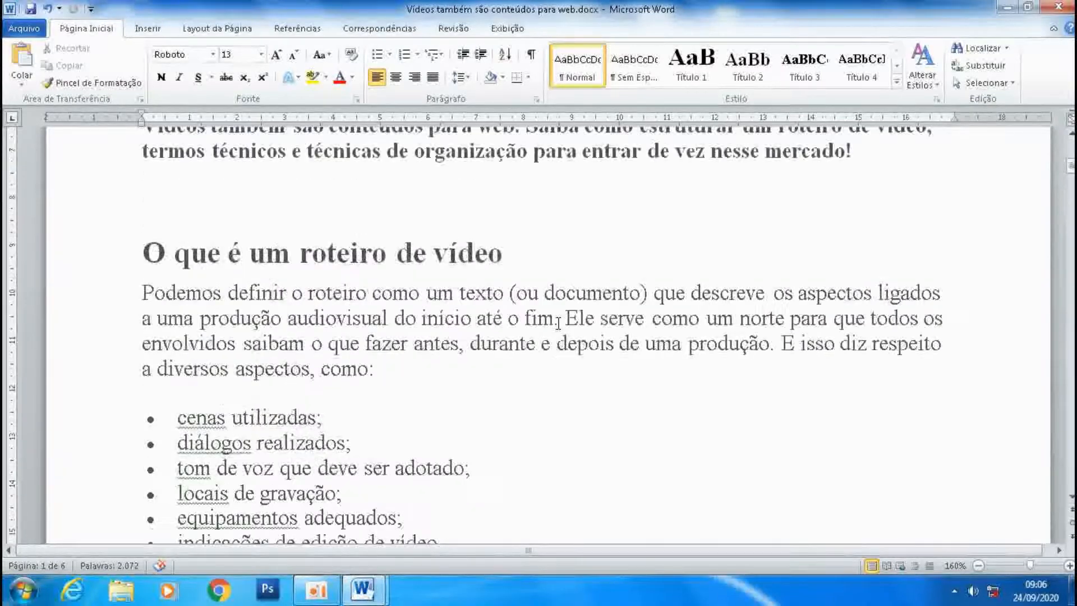
pyautogui.scroll(3, 558, 324)
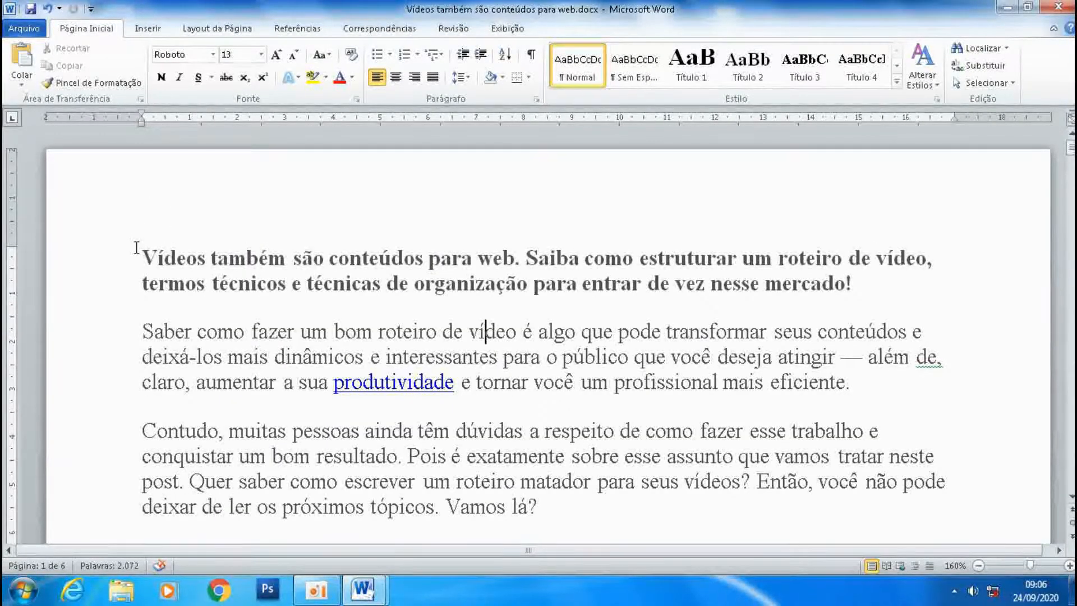
# Select the entire document, clear all its formatting, and undo the clearing
pyautogui.hotkey('ctrl', 'a')
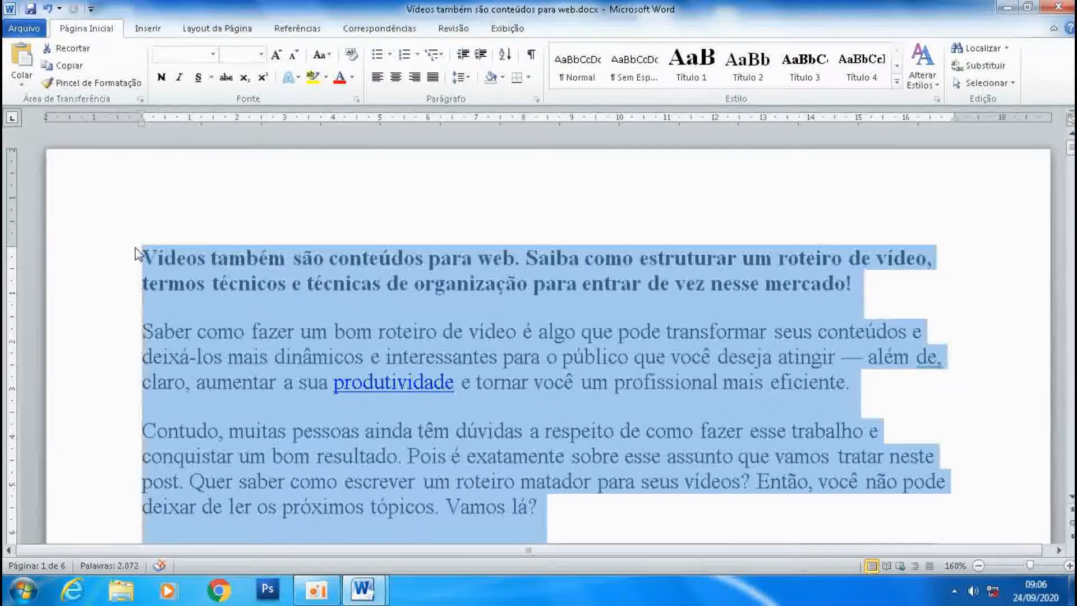
pyautogui.click(354, 56)
pyautogui.scroll(-2, 437, 232)
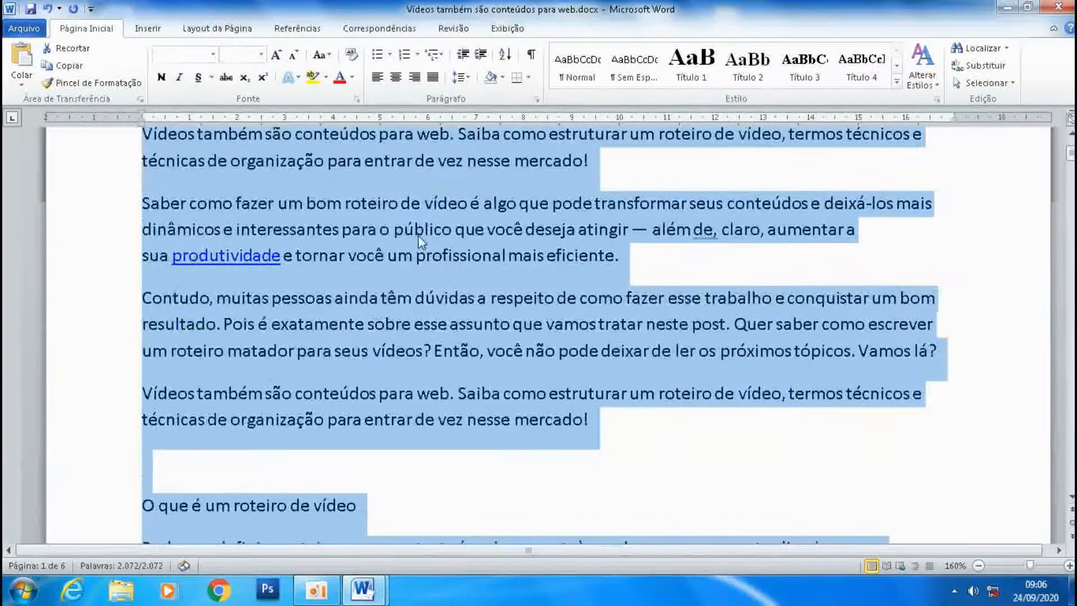
pyautogui.scroll(-2, 343, 255)
pyautogui.scroll(-6, 343, 255)
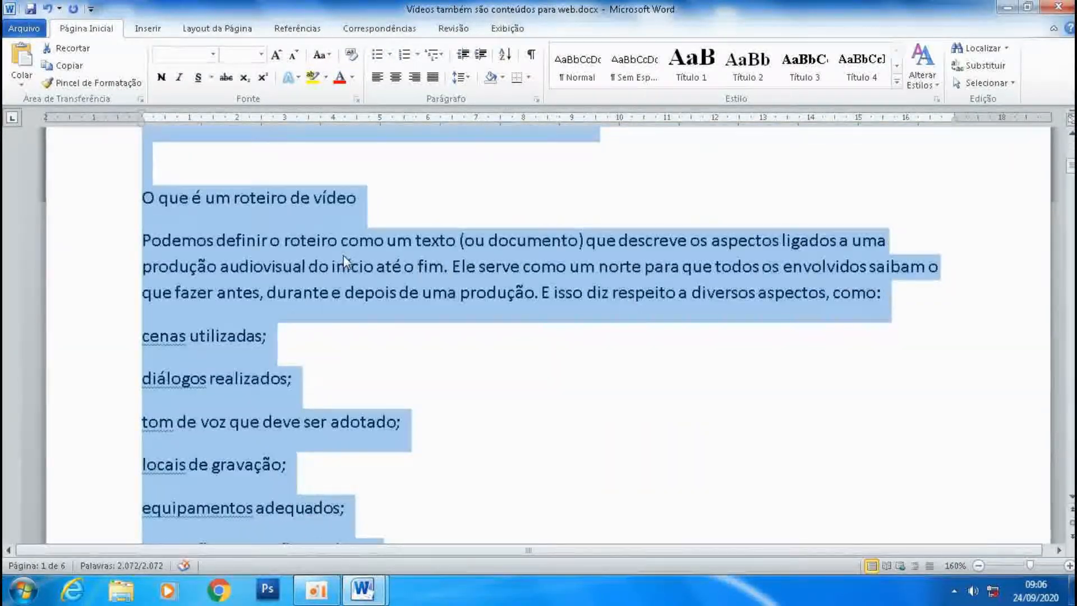
pyautogui.scroll(2, 343, 254)
pyautogui.scroll(-3, 344, 261)
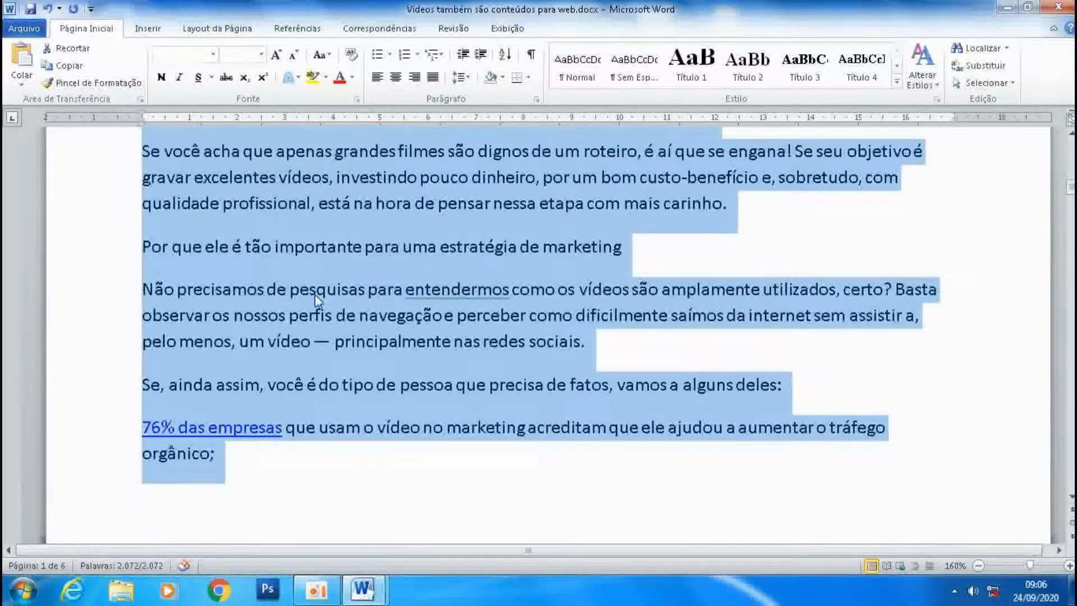
pyautogui.scroll(10, 241, 443)
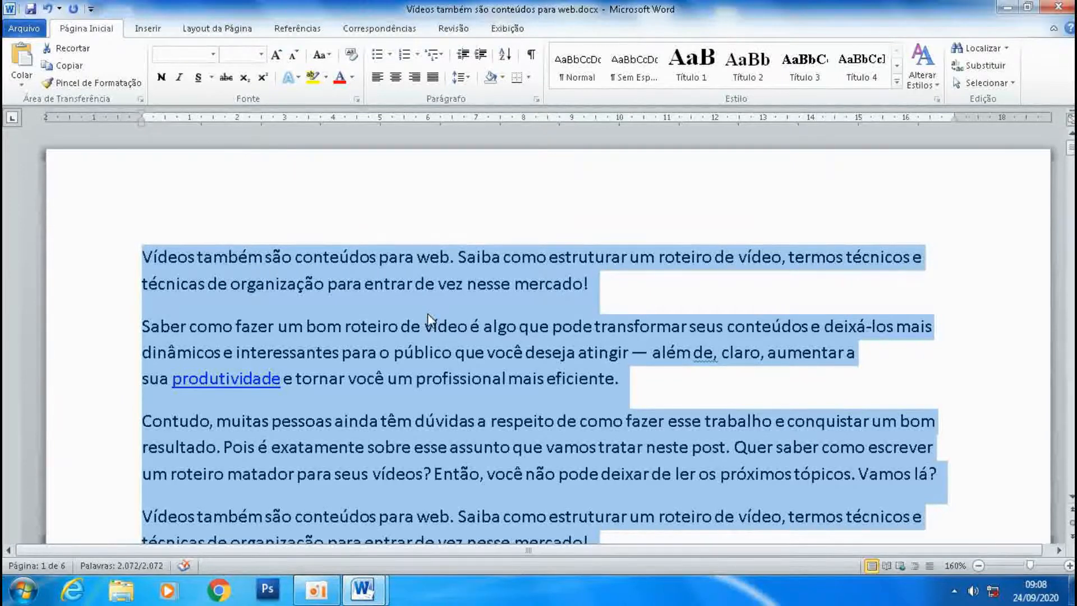
pyautogui.hotkey('ctrl', 'z')
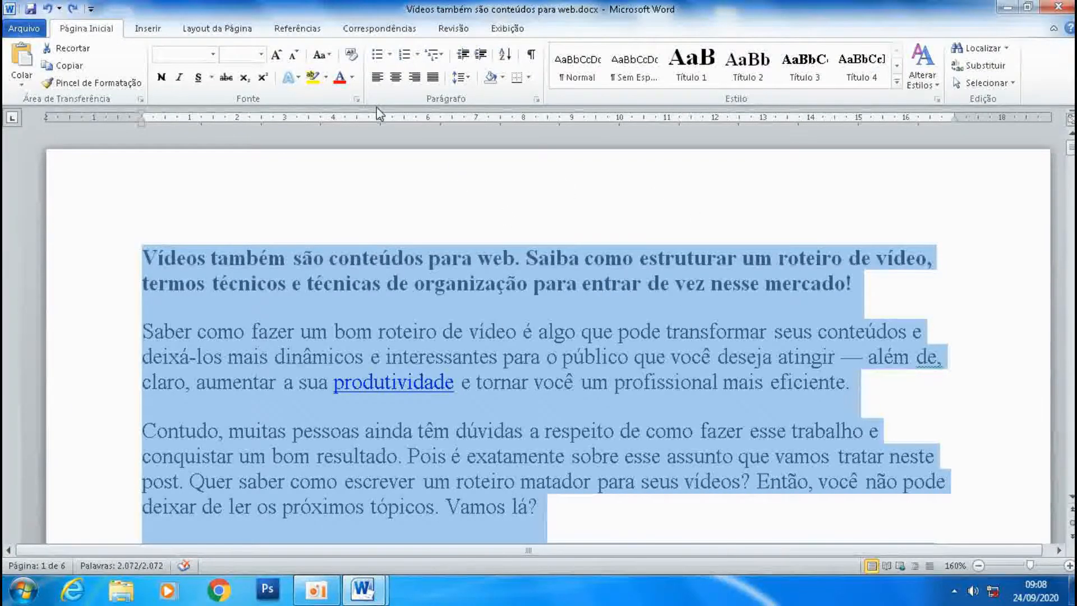
# Delete the entire selected content of the document
pyautogui.press('Delete')
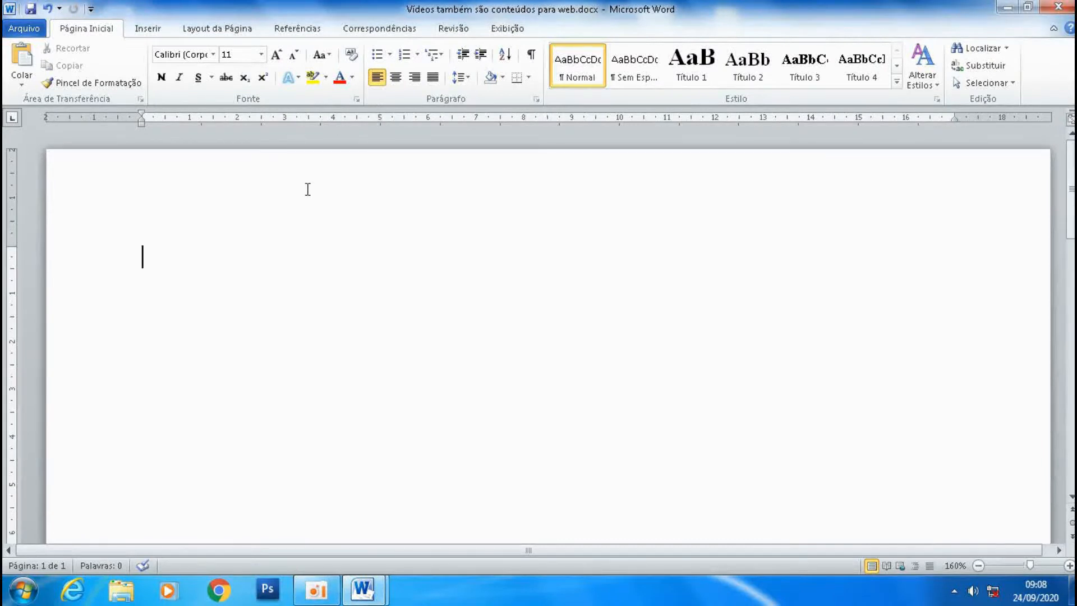
pyautogui.scroll(-5, 238, 325)
pyautogui.scroll(5, 238, 319)
# Use Paste Special to insert the copied document text as unformatted text (Texto não formatado), after browsing the other paste formats
pyautogui.click(22, 84)
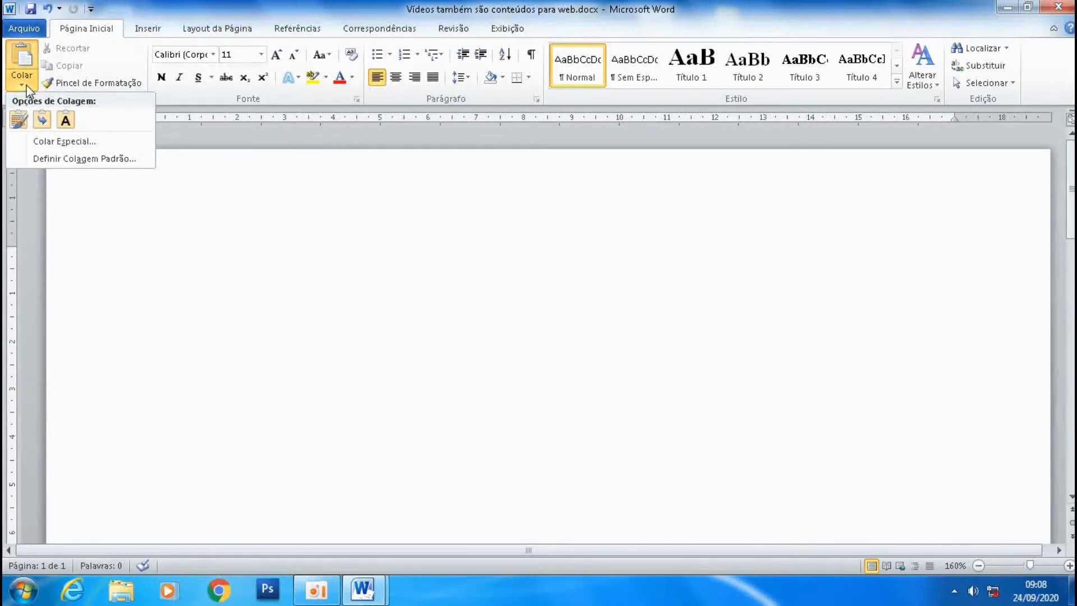
pyautogui.click(58, 144)
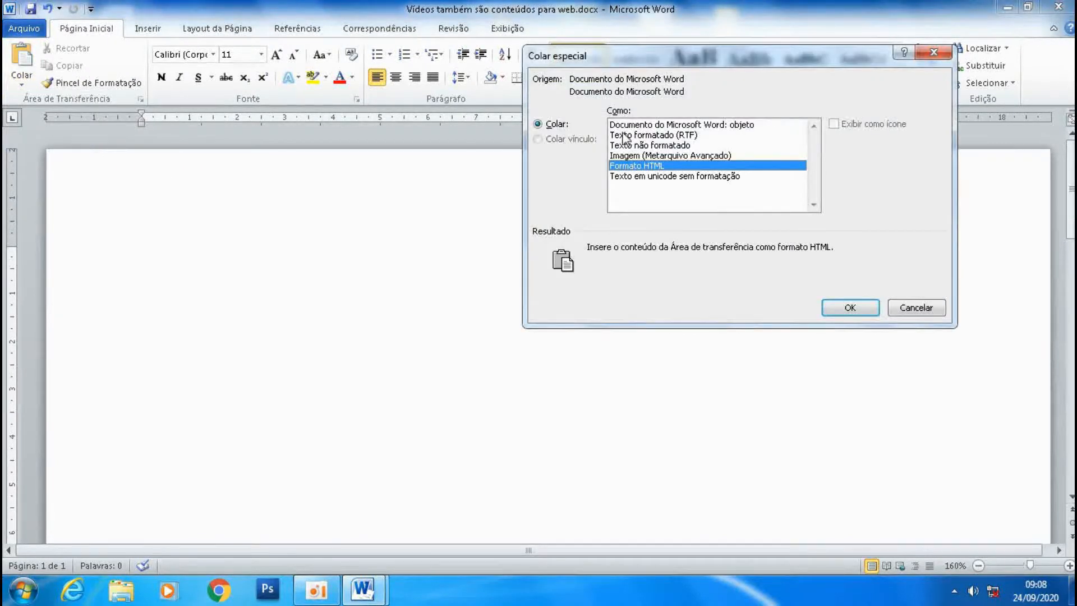
pyautogui.click(677, 147)
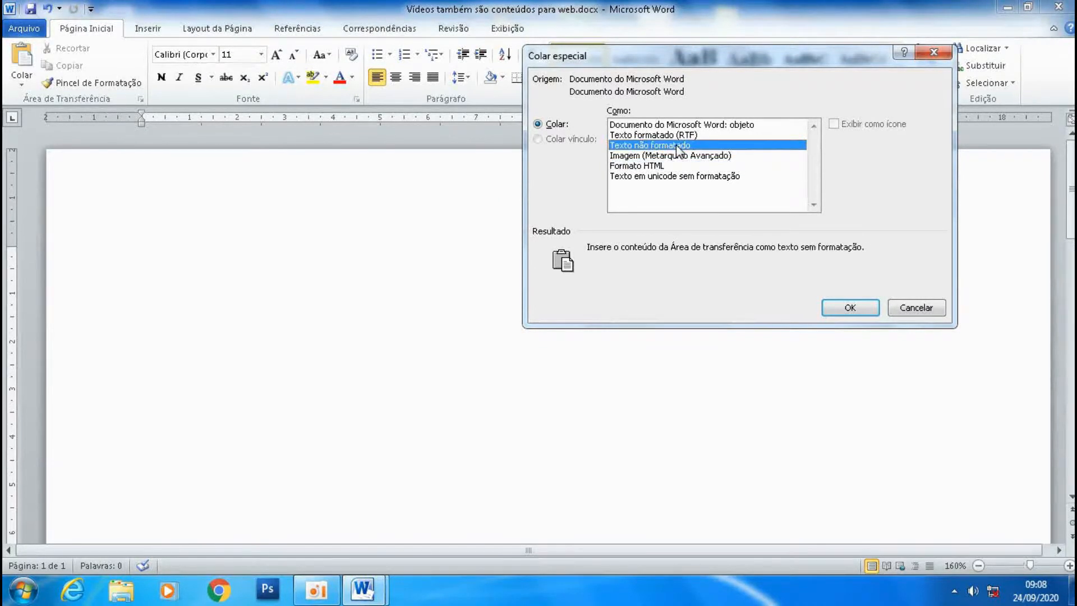
pyautogui.click(676, 156)
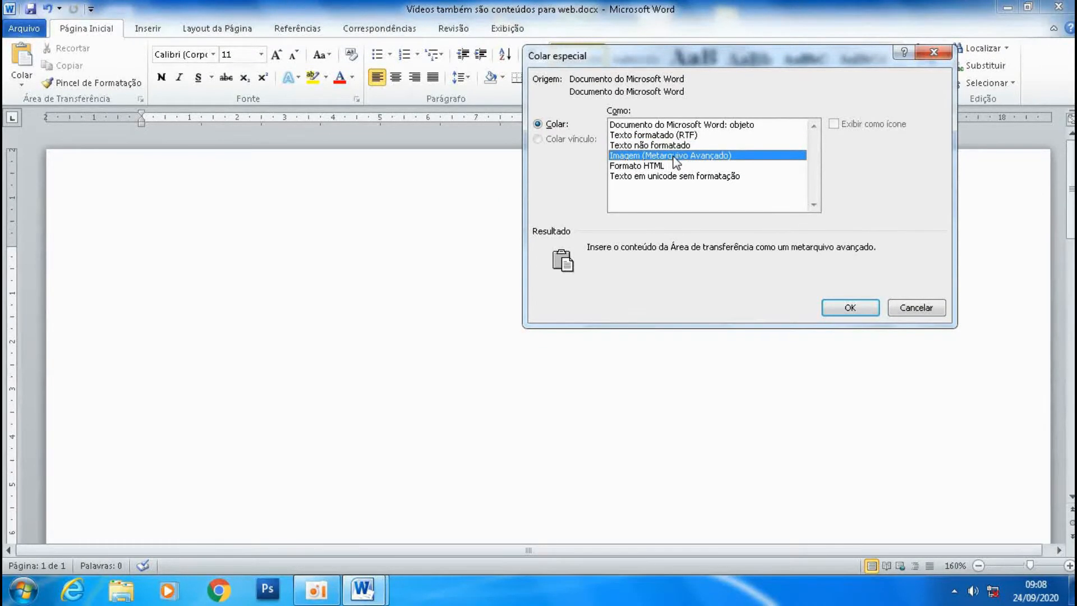
pyautogui.click(654, 167)
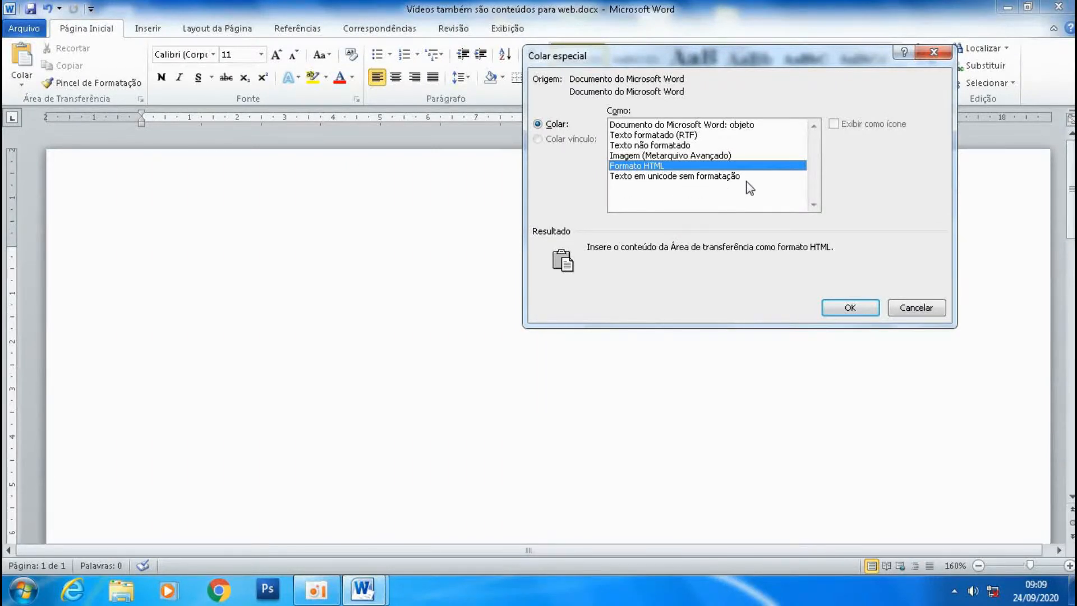
pyautogui.click(649, 178)
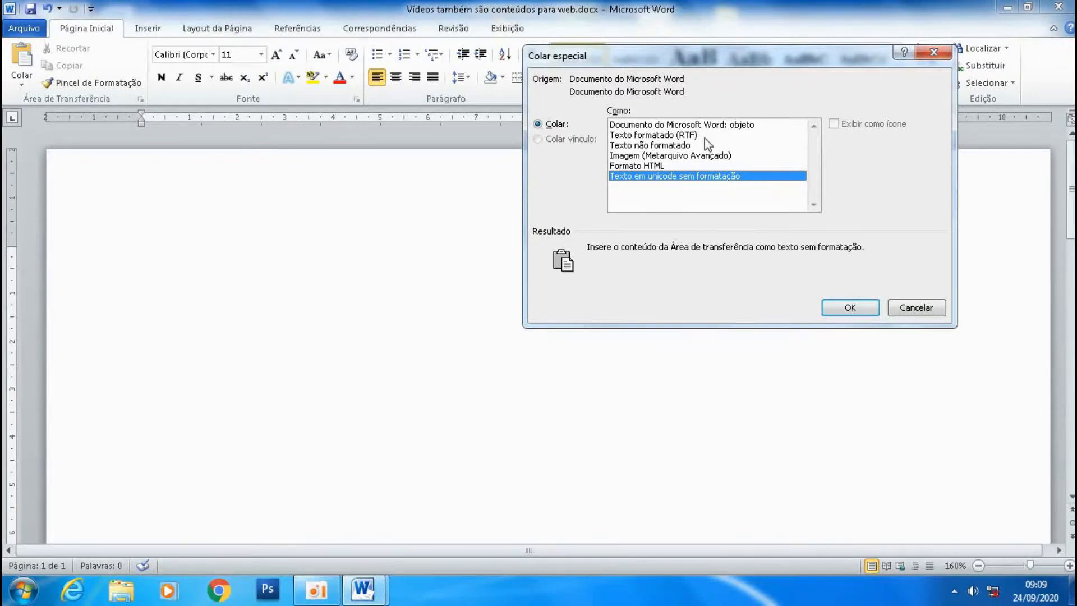
pyautogui.click(636, 146)
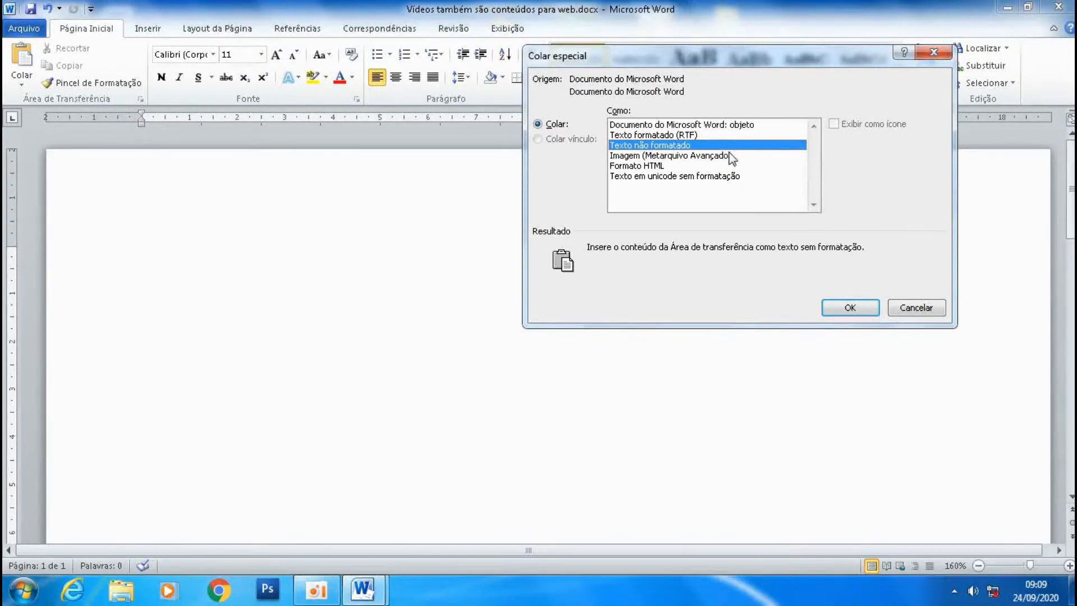
pyautogui.click(849, 308)
# Look through the pasted text from the title paragraph to the script structure sections, checking its formatting, and return to the document's start
pyautogui.scroll(5, 537, 177)
pyautogui.scroll(20, 538, 176)
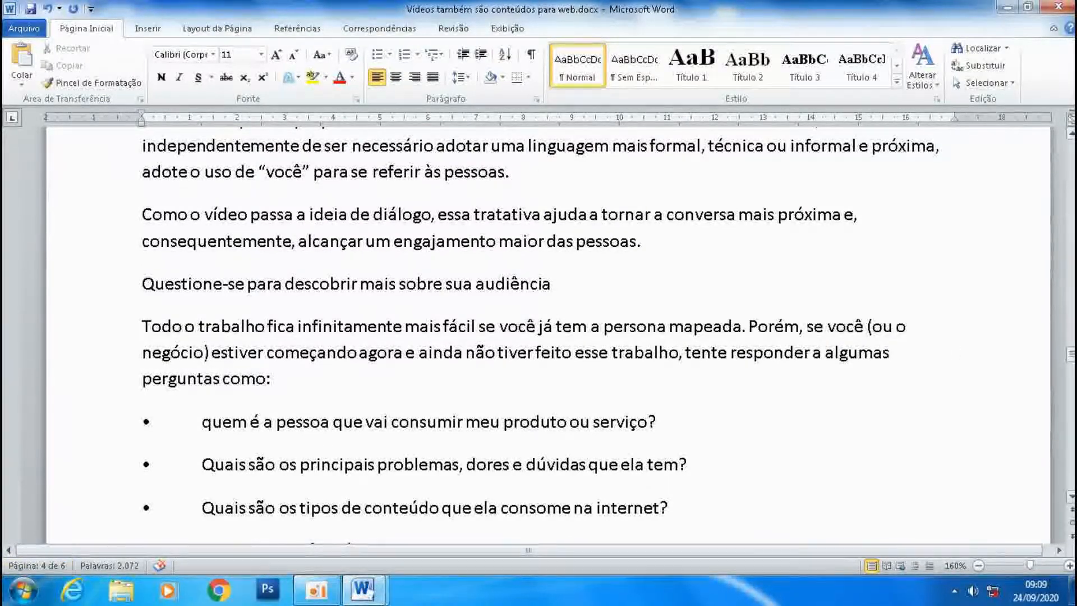
pyautogui.moveTo(1070, 354); pyautogui.dragTo(1070, 143)
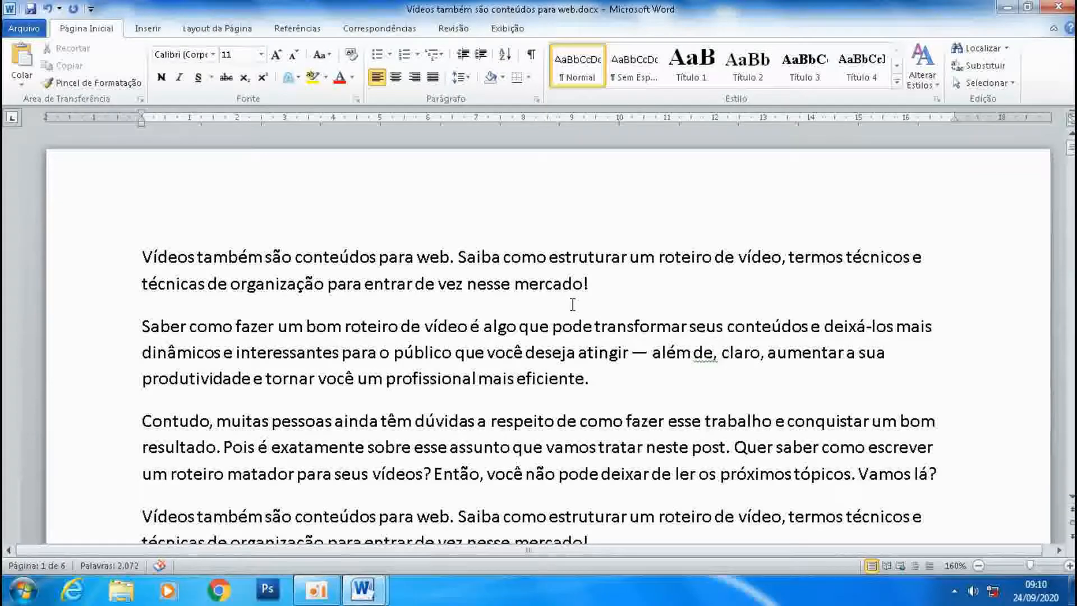
pyautogui.scroll(-2, 572, 304)
pyautogui.scroll(-4, 572, 305)
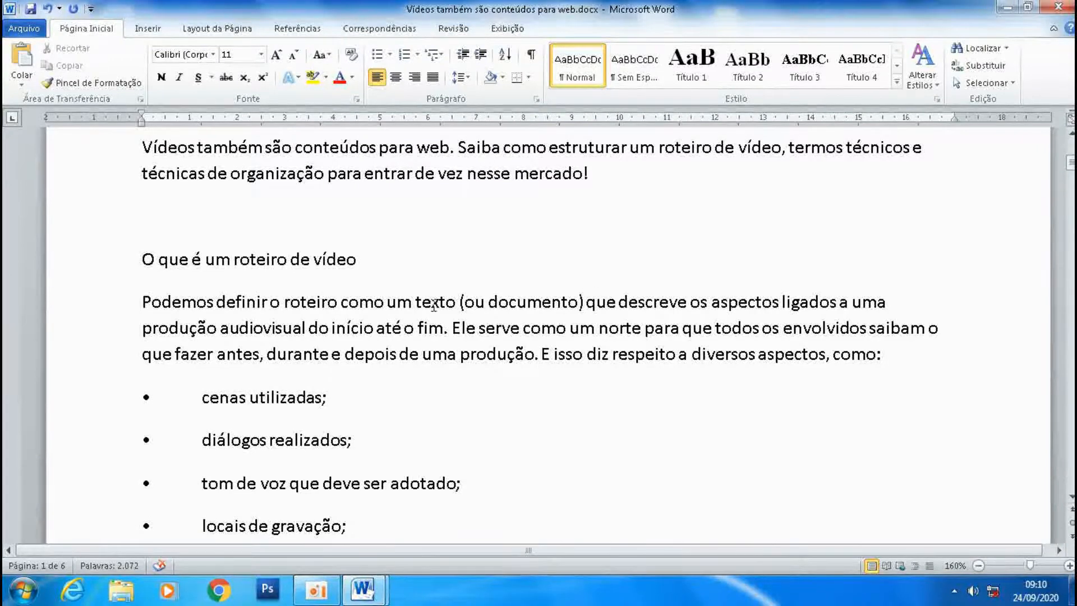
pyautogui.scroll(-14, 410, 324)
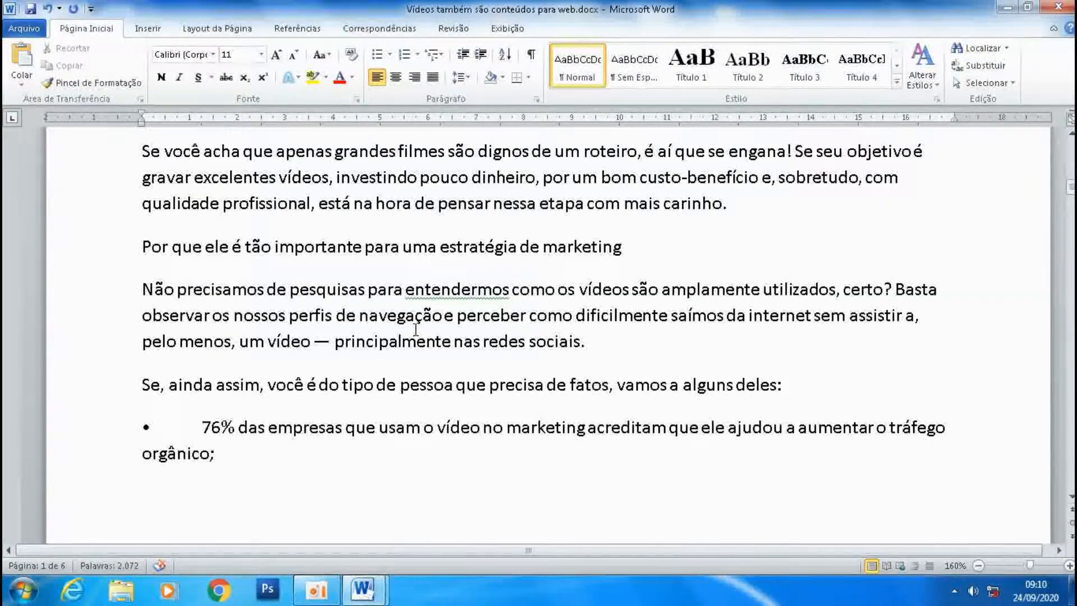
pyautogui.scroll(-7, 356, 298)
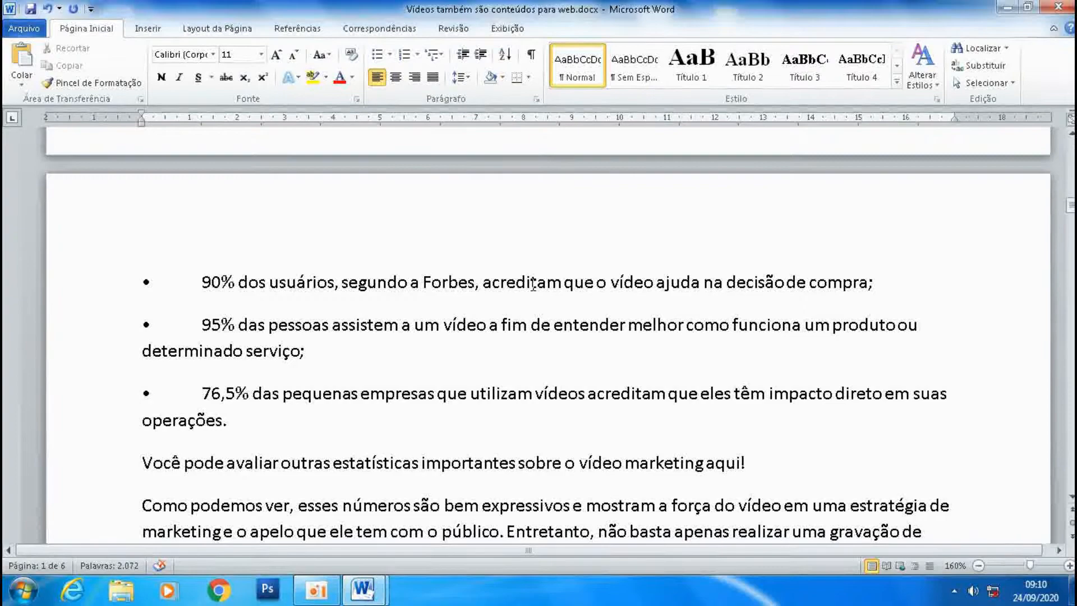
pyautogui.scroll(8, 532, 284)
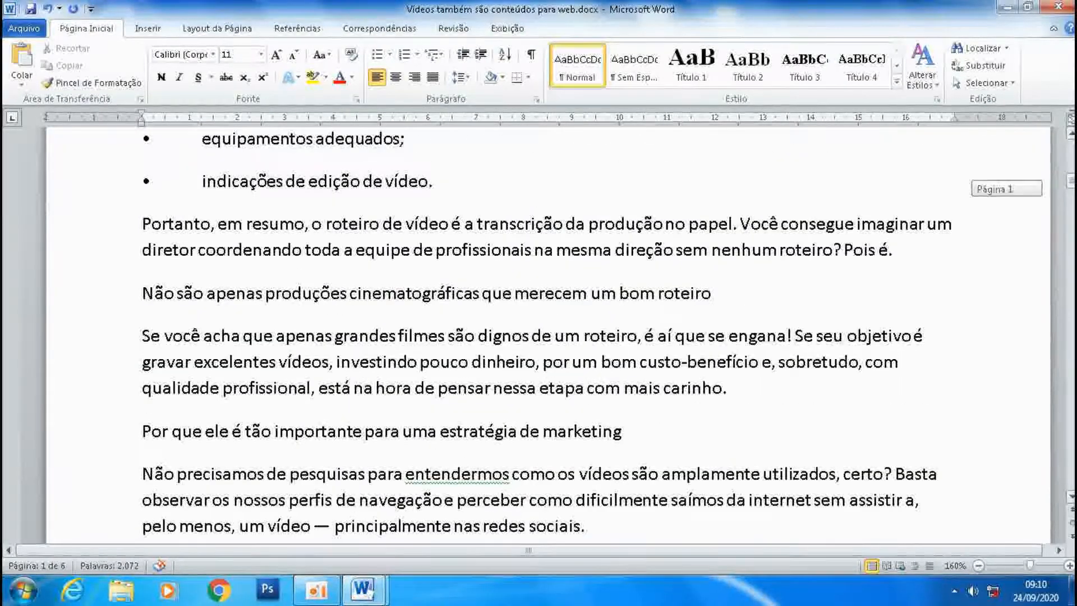
pyautogui.moveTo(1070, 180); pyautogui.dragTo(1070, 147)
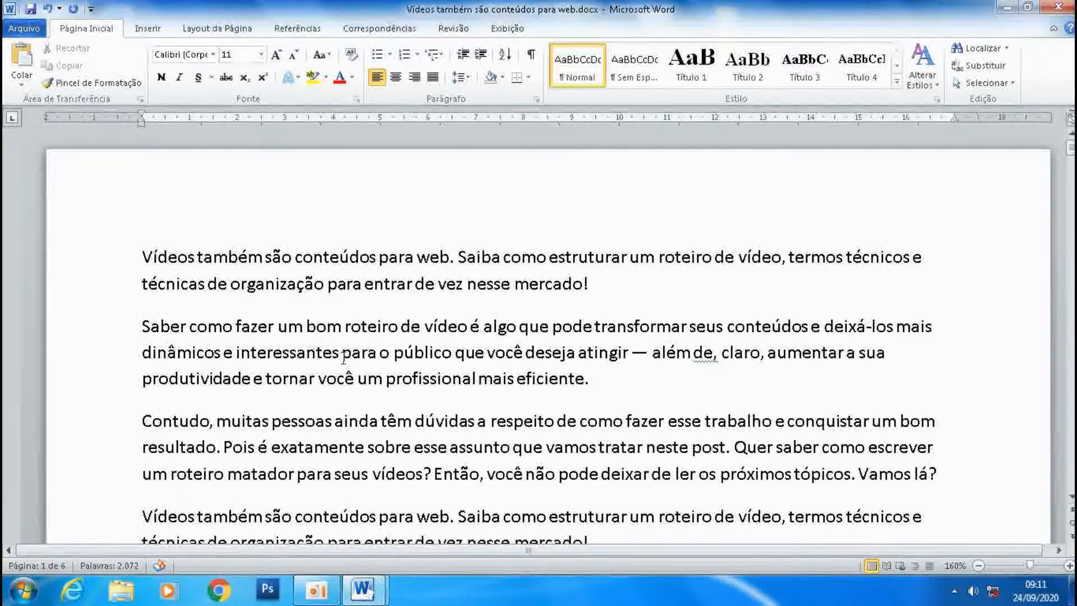
pyautogui.scroll(-10, 479, 403)
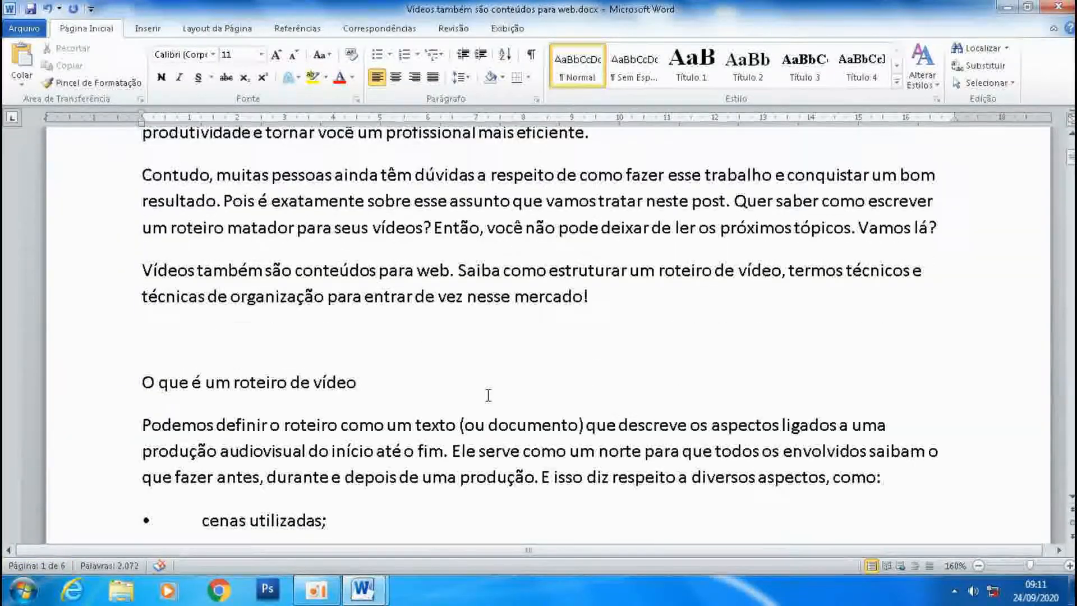
pyautogui.scroll(-12, 488, 395)
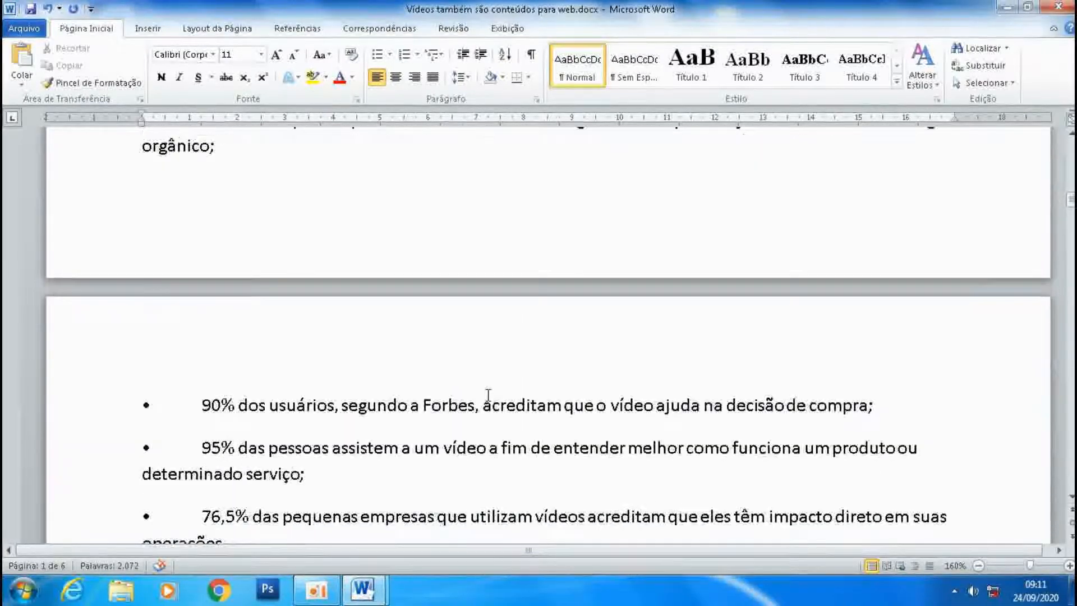
pyautogui.scroll(-9, 487, 395)
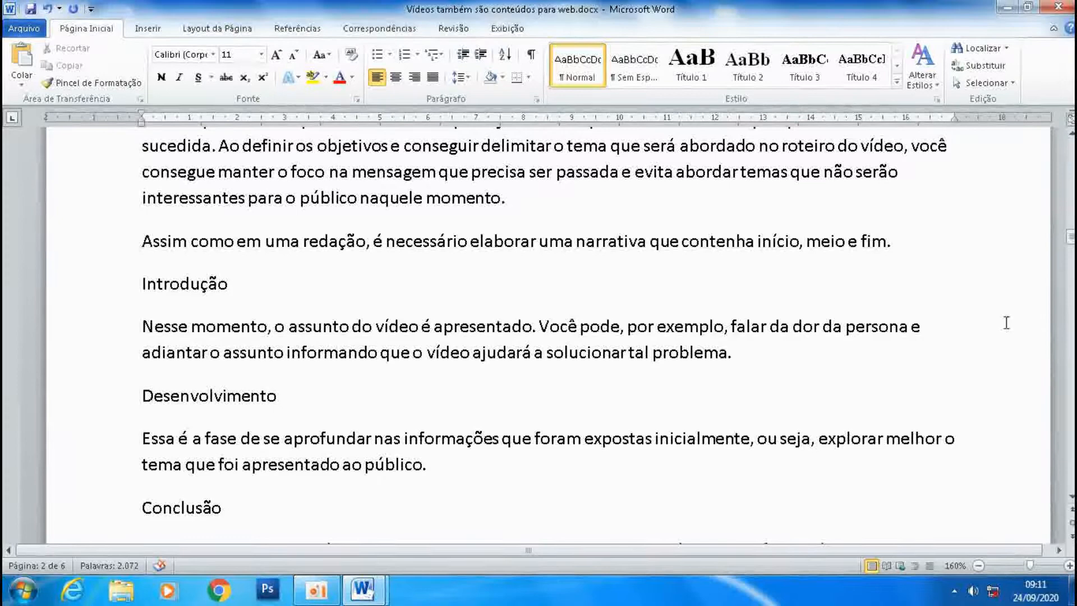
pyautogui.hotkey('ctrl', 'Home')
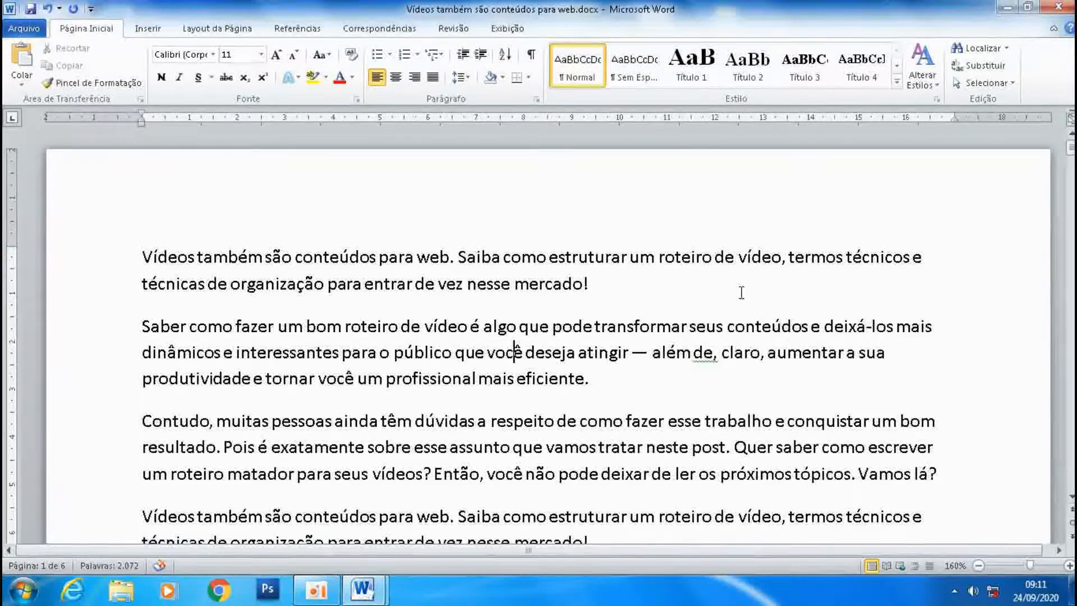
# Set up a replacement of the title paragraph's word "web" with "internet" and move the Find and Replace dialog clear of the text
pyautogui.moveTo(449, 259); pyautogui.dragTo(418, 259)
pyautogui.click(444, 258)
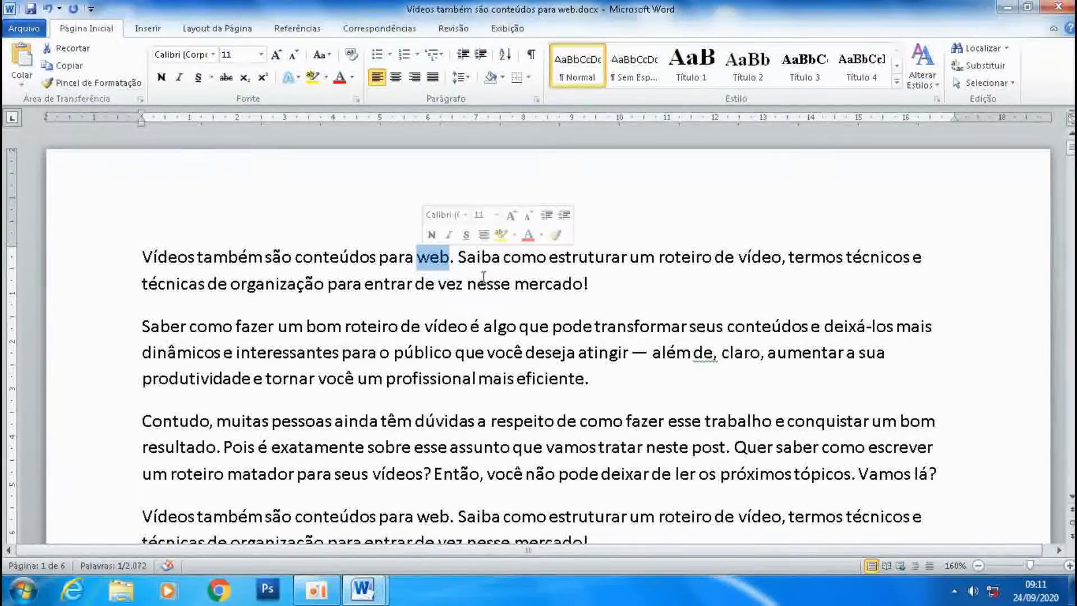
pyautogui.click(451, 258)
pyautogui.click(440, 256)
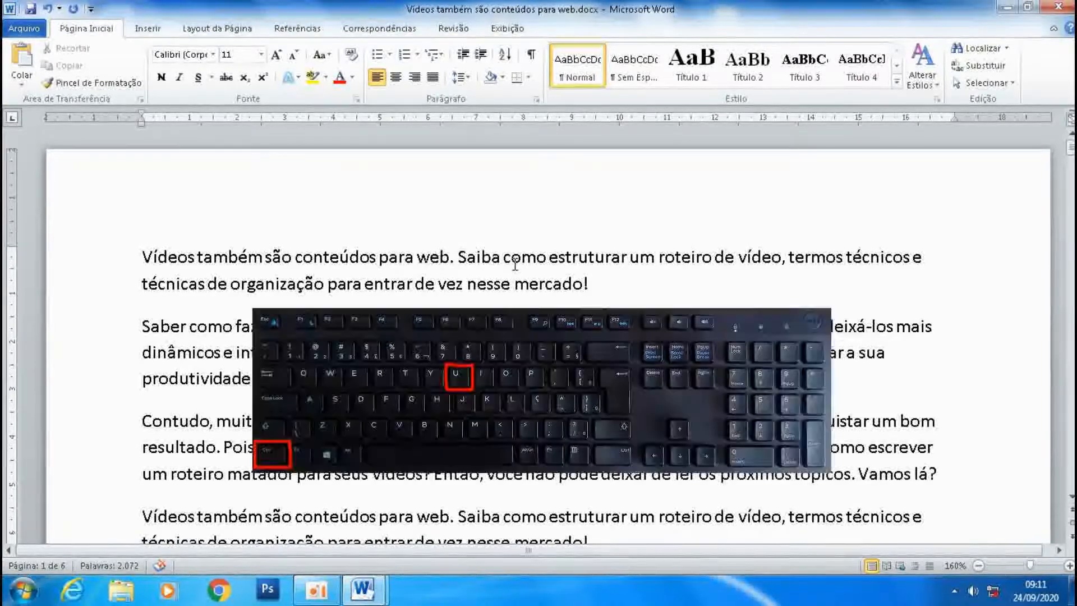
pyautogui.hotkey('ctrl', 'u')
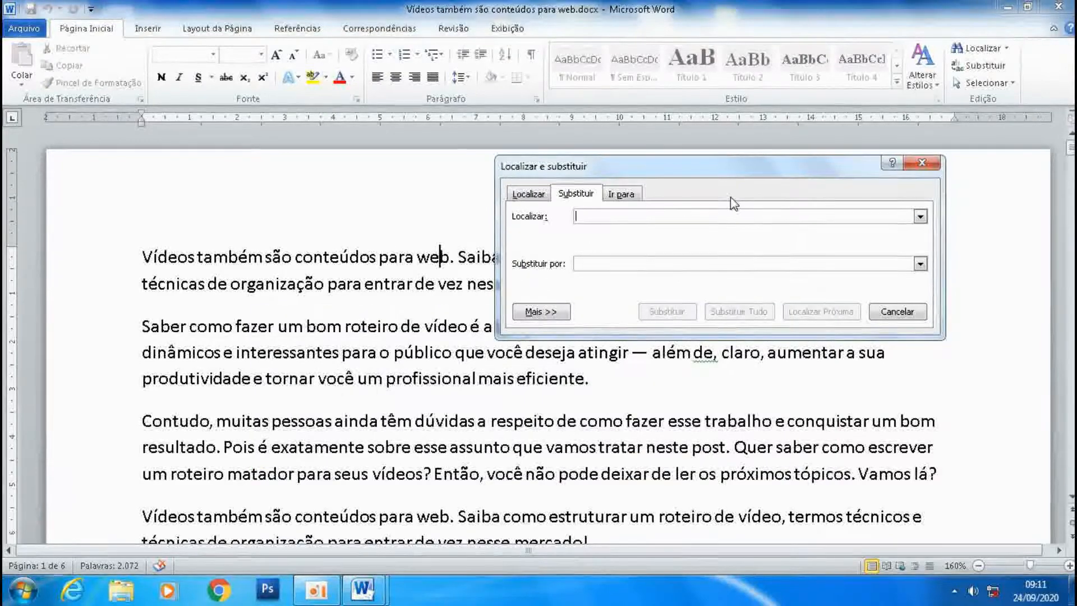
pyautogui.write('web')
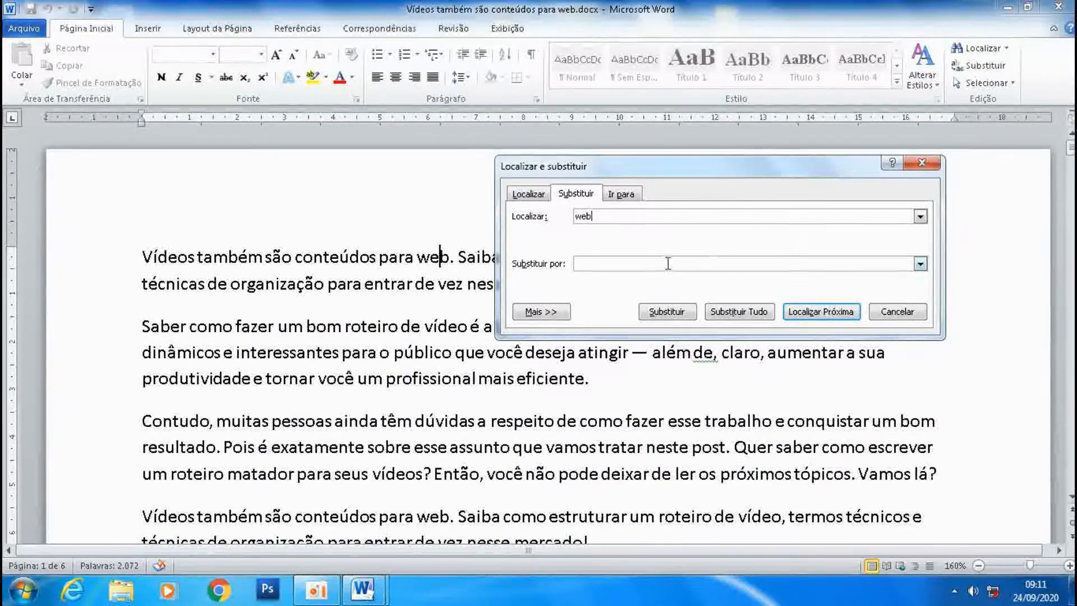
pyautogui.click(668, 263)
pyautogui.write('int')
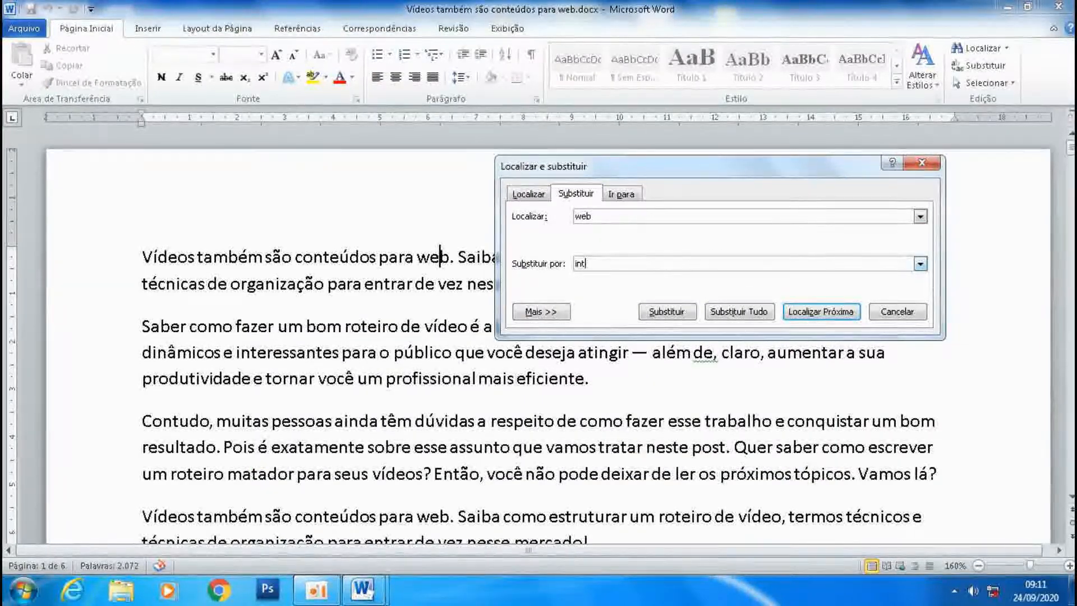
pyautogui.write('ernet')
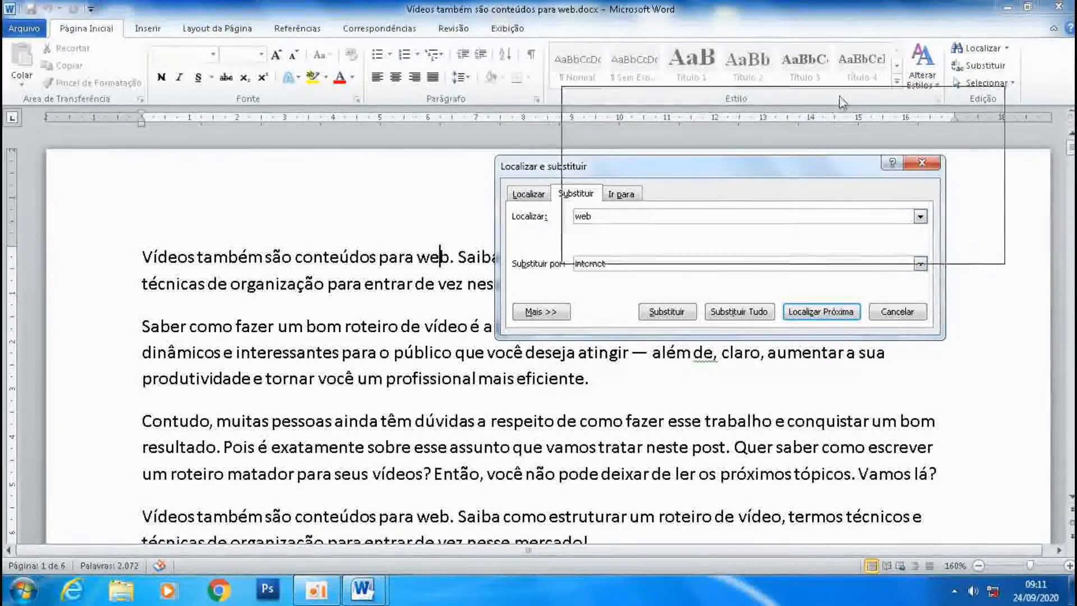
pyautogui.moveTo(830, 122); pyautogui.dragTo(853, 82)
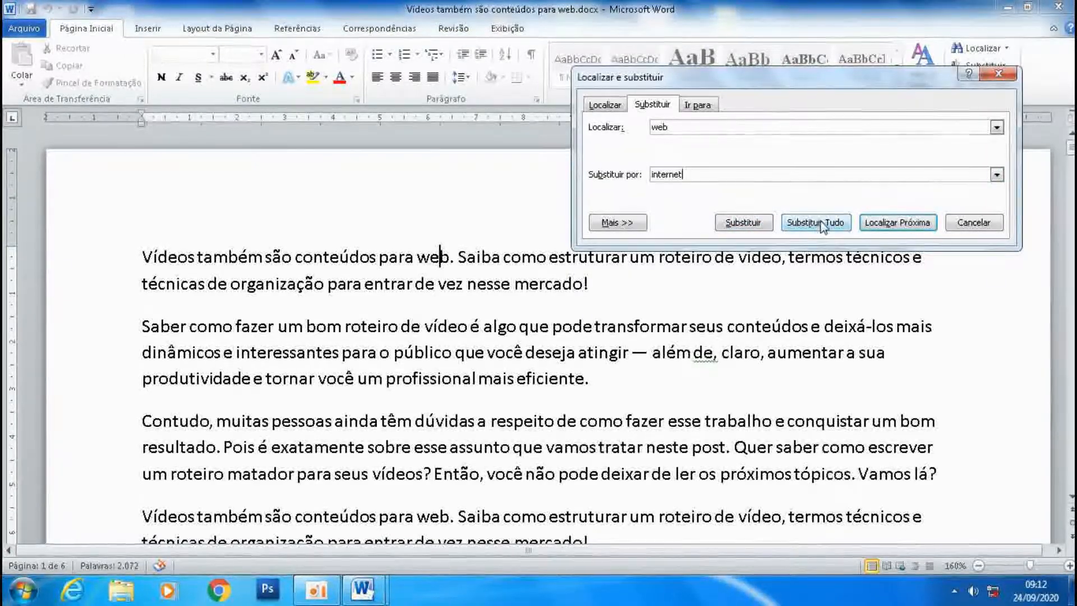
# Find the next occurrence of "web", replace all occurrences with "internet" and close Find and Replace
pyautogui.click(901, 224)
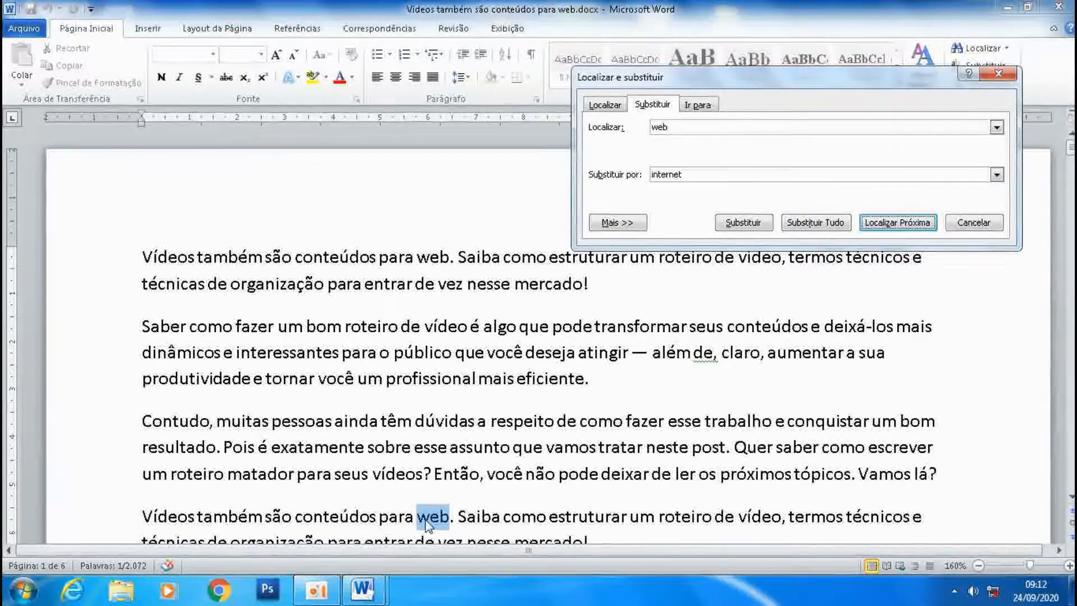
pyautogui.click(810, 224)
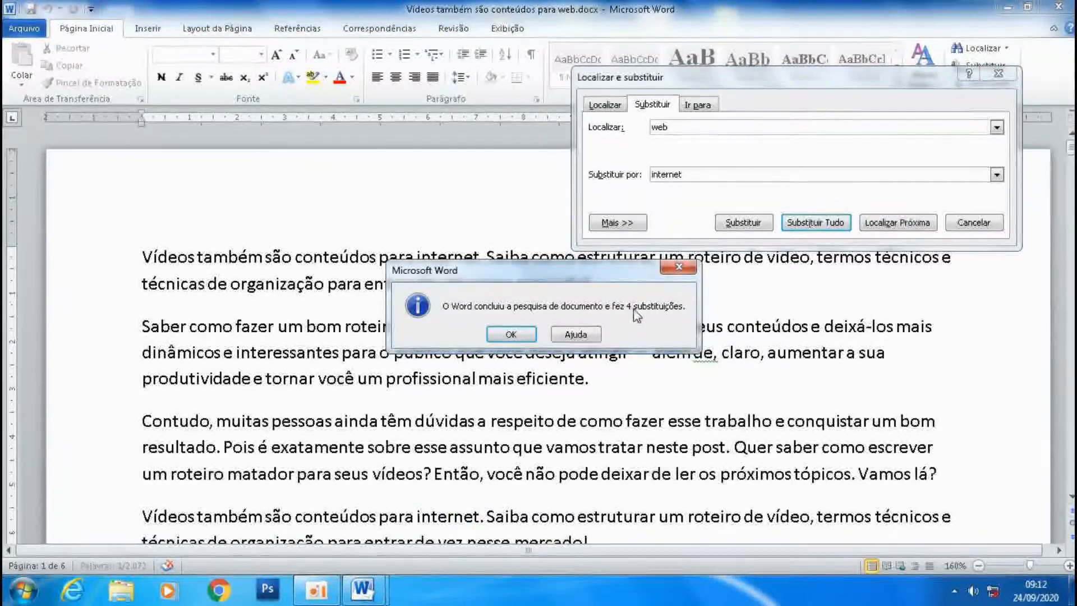
pyautogui.moveTo(508, 271); pyautogui.dragTo(503, 318)
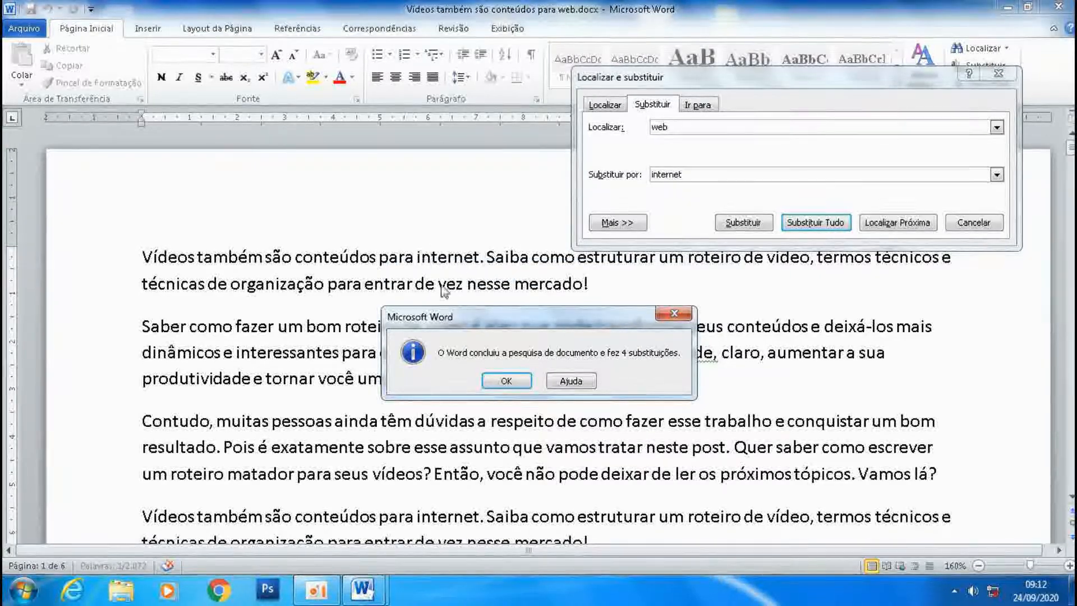
pyautogui.click(506, 380)
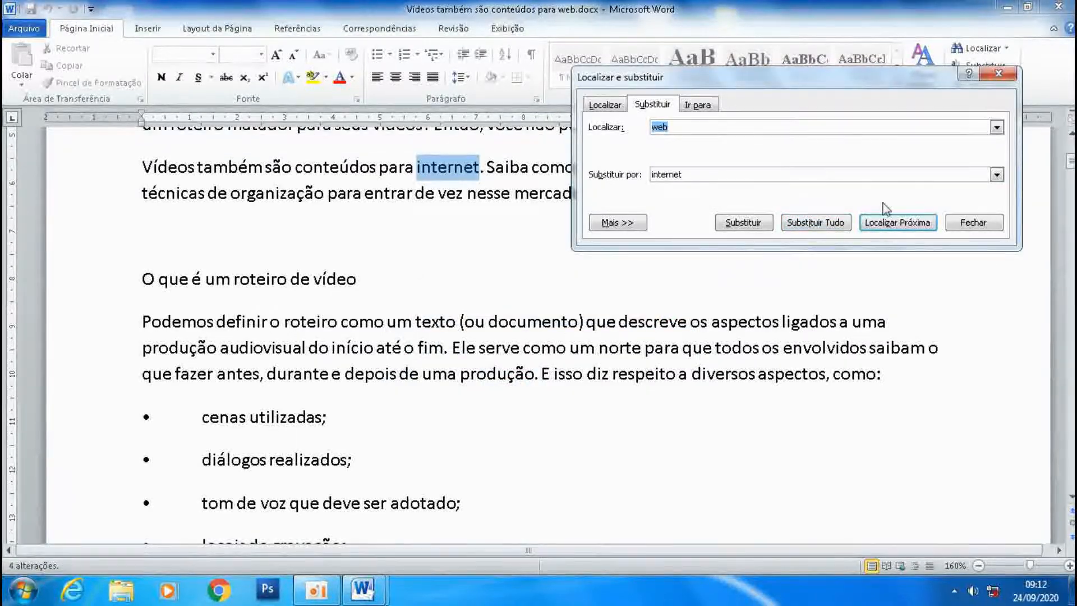
pyautogui.click(998, 74)
# Check the replaced word in the title paragraph and in the text further down the first page
pyautogui.hotkey('ctrl', 'Home')
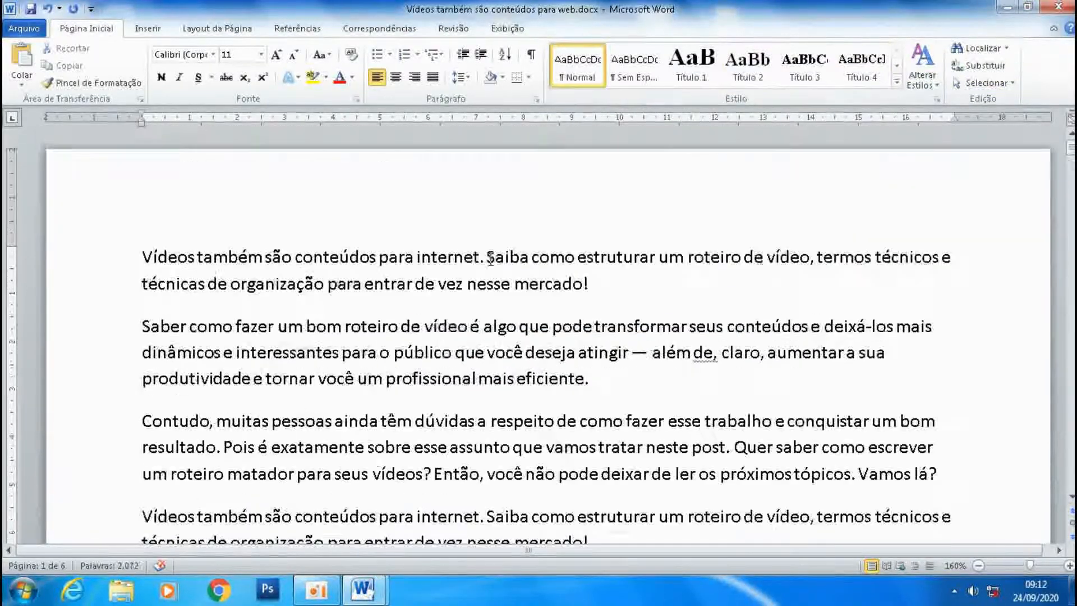
pyautogui.moveTo(437, 258)
pyautogui.mouseDown()
pyautogui.moveTo(479, 258)
pyautogui.moveTo(416, 258)
pyautogui.mouseUp()
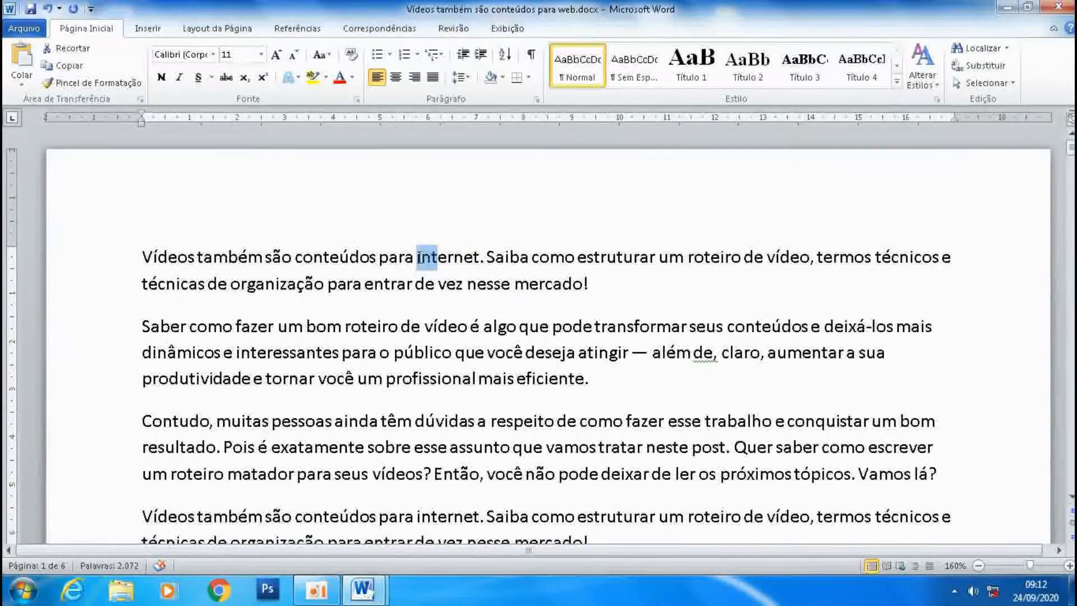
pyautogui.click(475, 259)
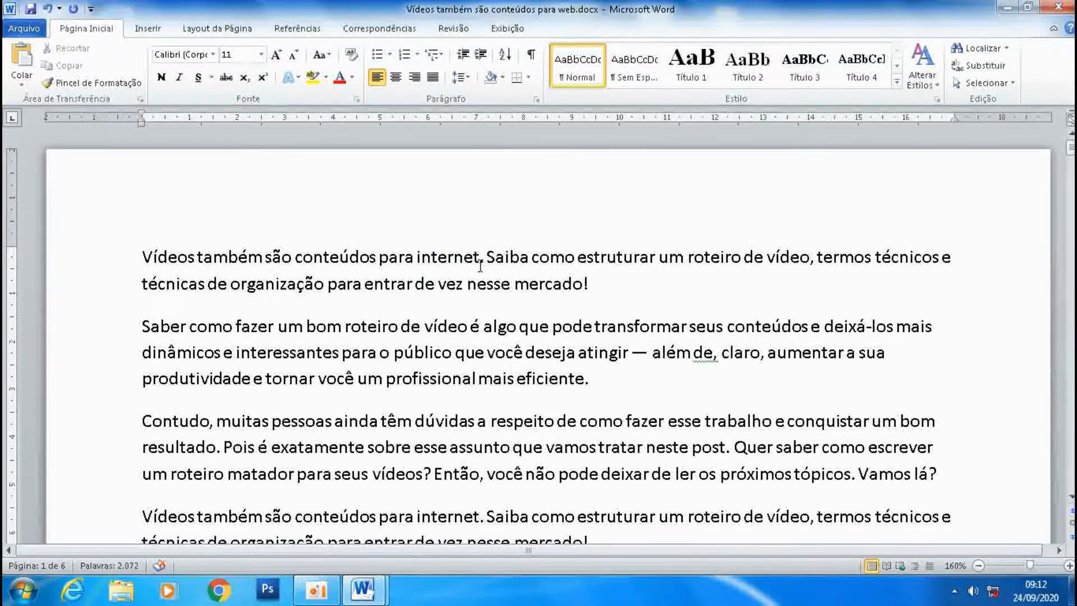
pyautogui.scroll(-3, 481, 259)
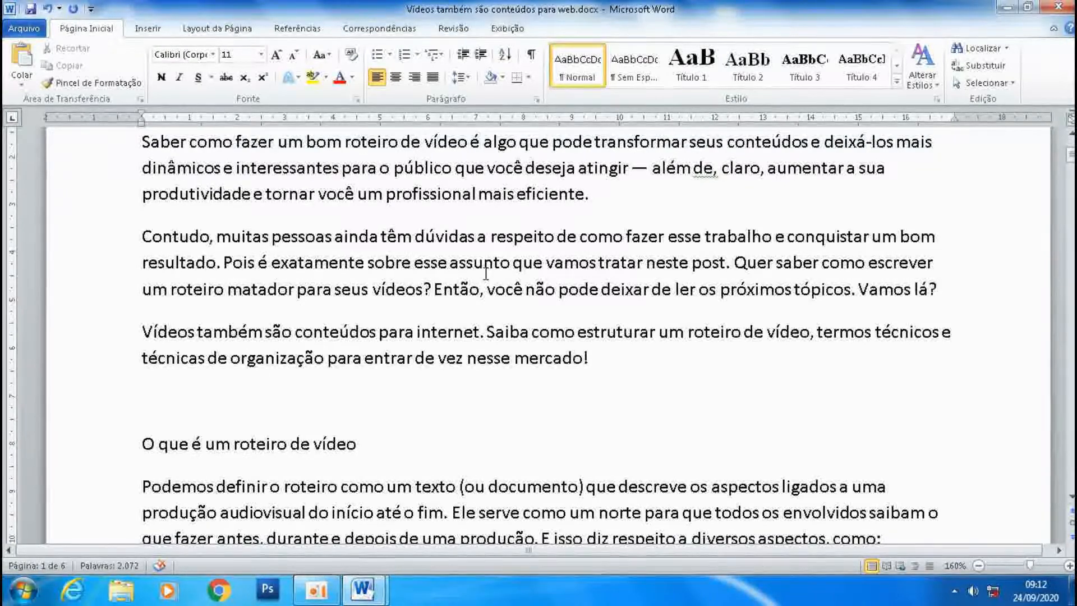
pyautogui.scroll(-8, 486, 274)
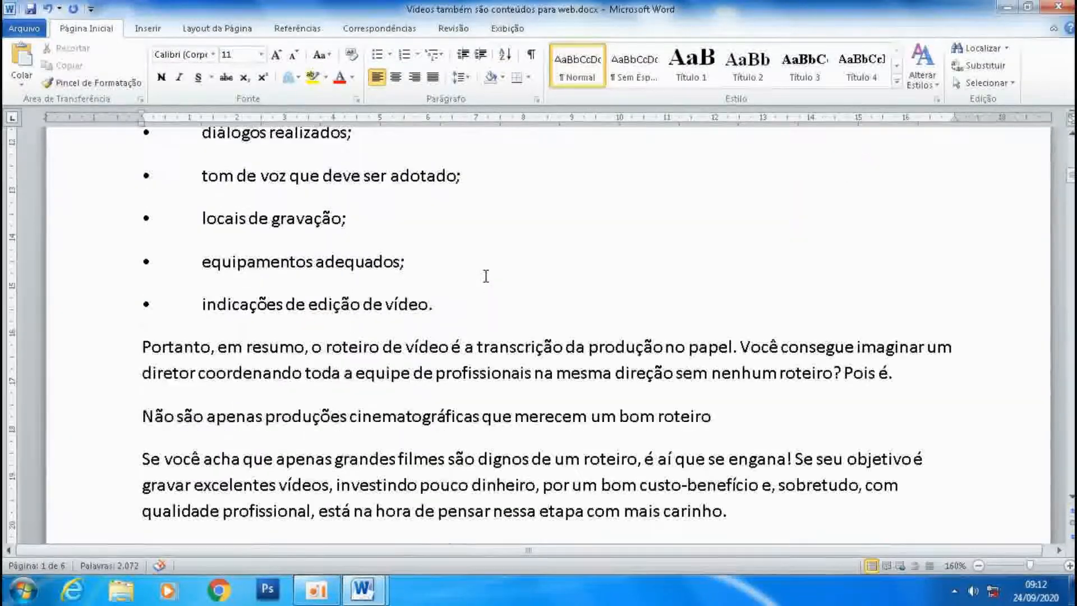
# Search the document for "internet" in place of "web" and look through the highlighted matches across the pages
pyautogui.scroll(-6, 486, 276)
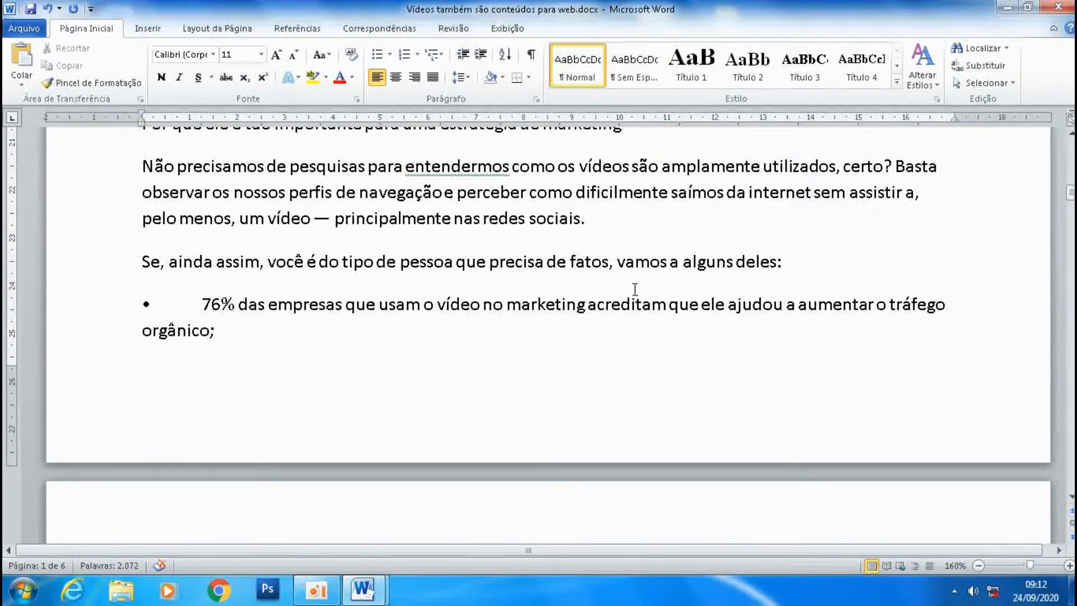
pyautogui.scroll(17, 634, 283)
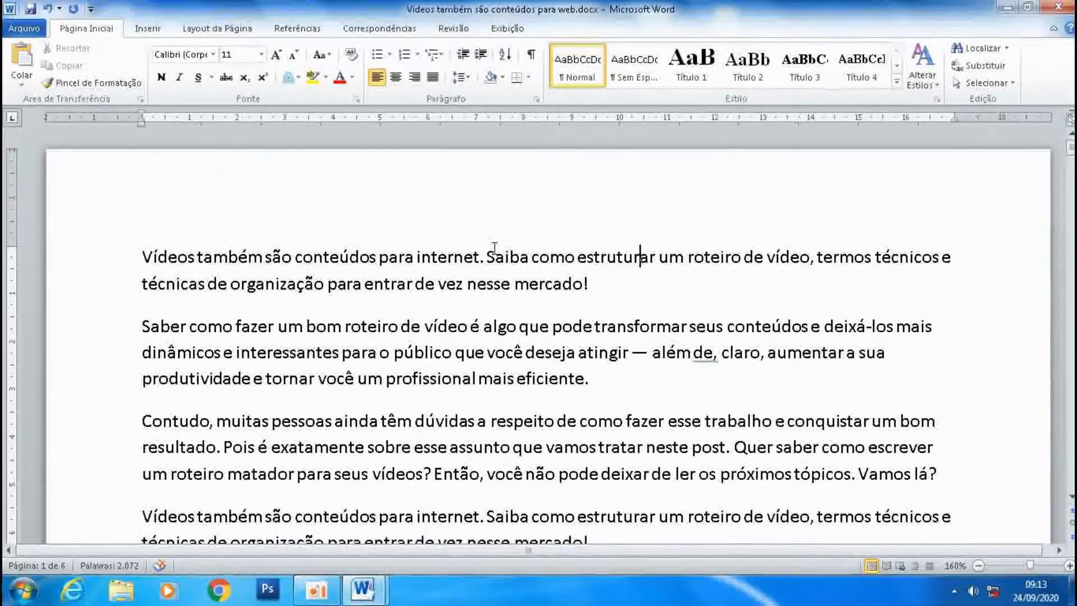
pyautogui.hotkey('ctrl', 'f')
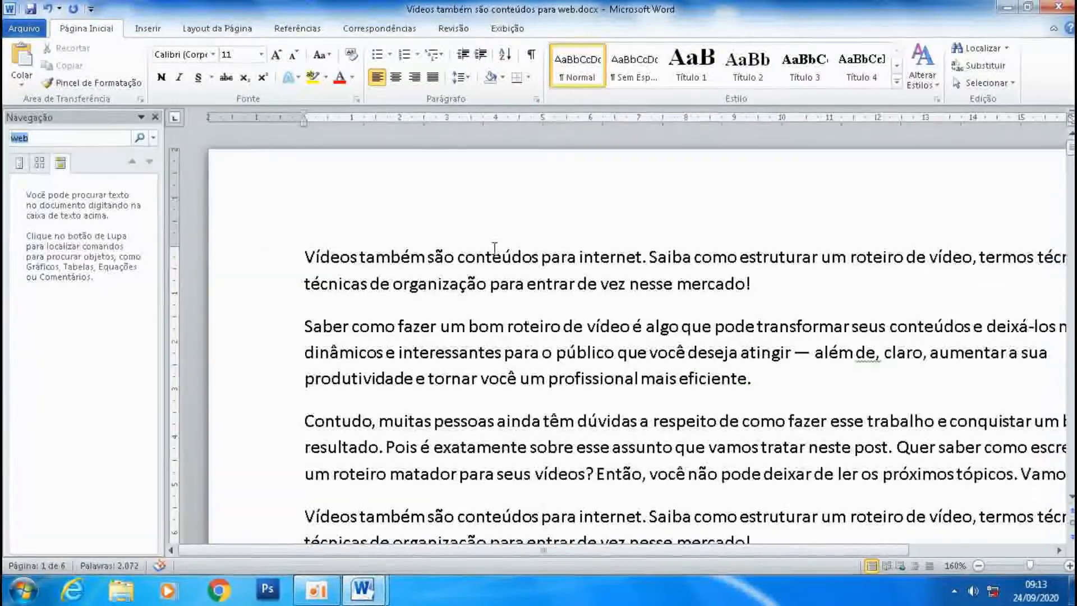
pyautogui.hotkey('ctrl', 'l')
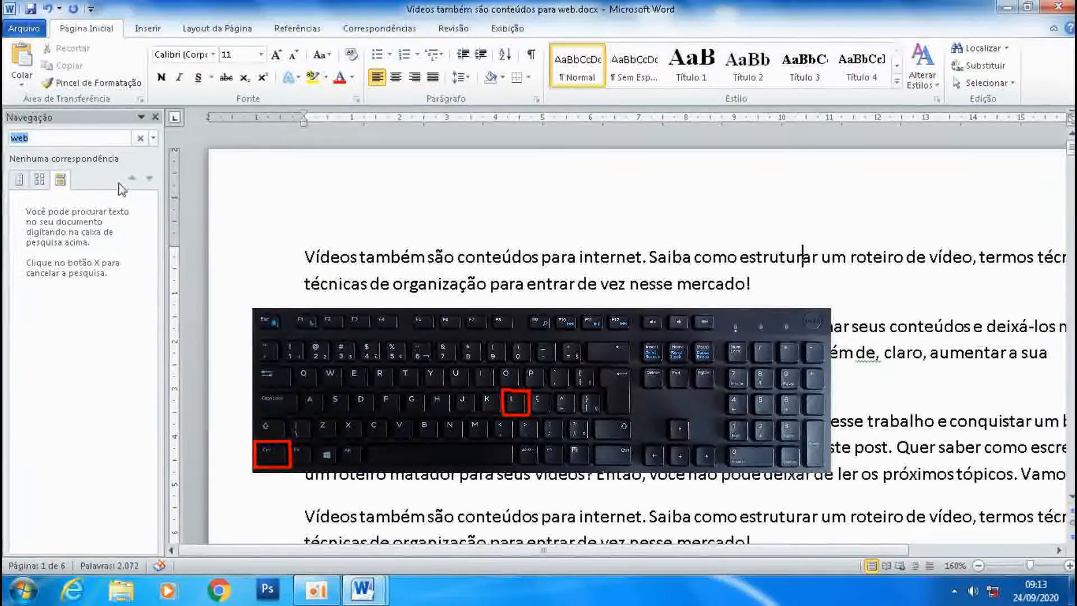
pyautogui.click(38, 138)
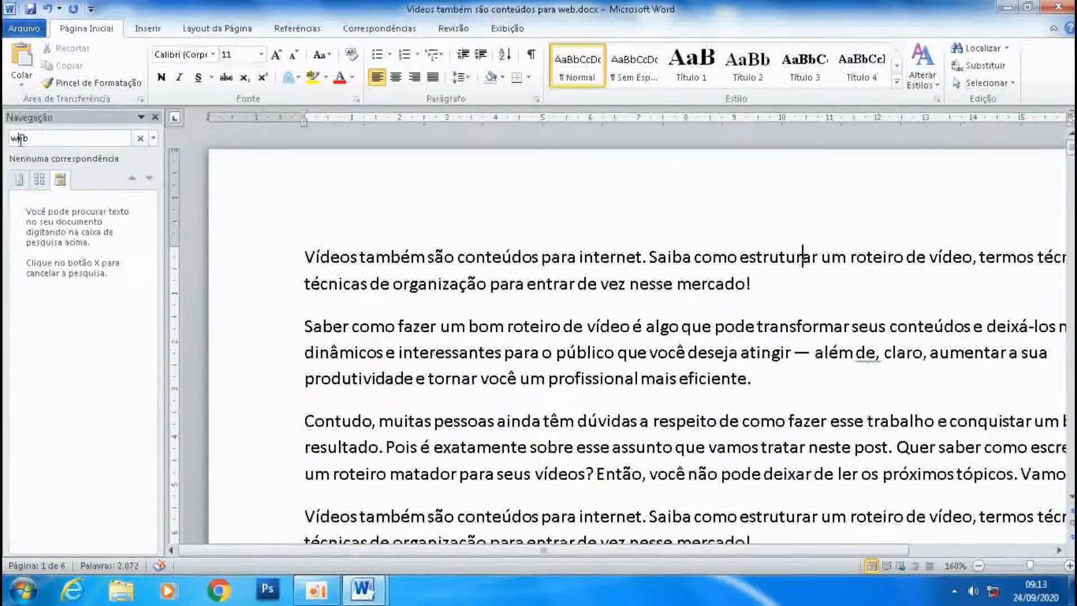
pyautogui.moveTo(49, 138); pyautogui.dragTo(6, 139)
pyautogui.press('BackSpace')
pyautogui.write('internet')
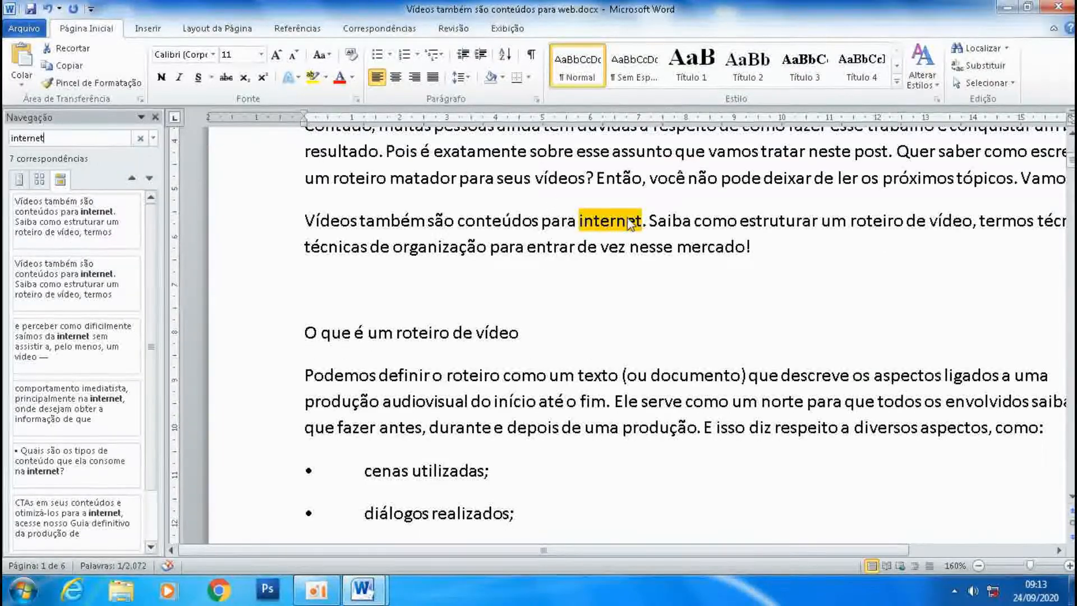
pyautogui.moveTo(1071, 163); pyautogui.dragTo(1071, 224)
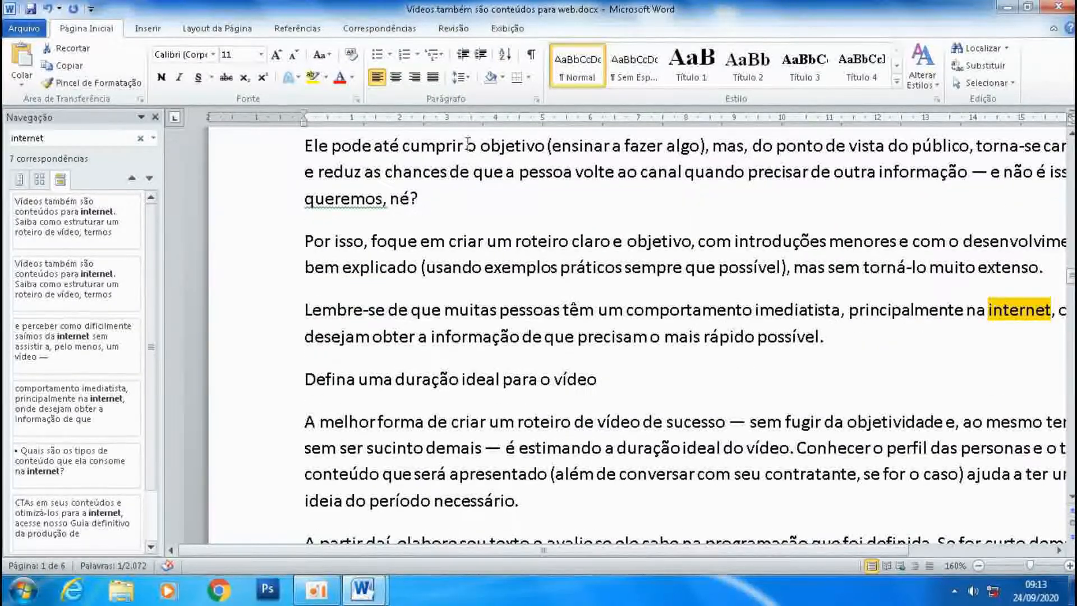
# Close the search results for "internet" and return to the start of the document
pyautogui.click(59, 138)
pyautogui.hotkey('shift', 'Left')
pyautogui.hotkey('shift', 'Left')
pyautogui.hotkey('shift', 'Left')
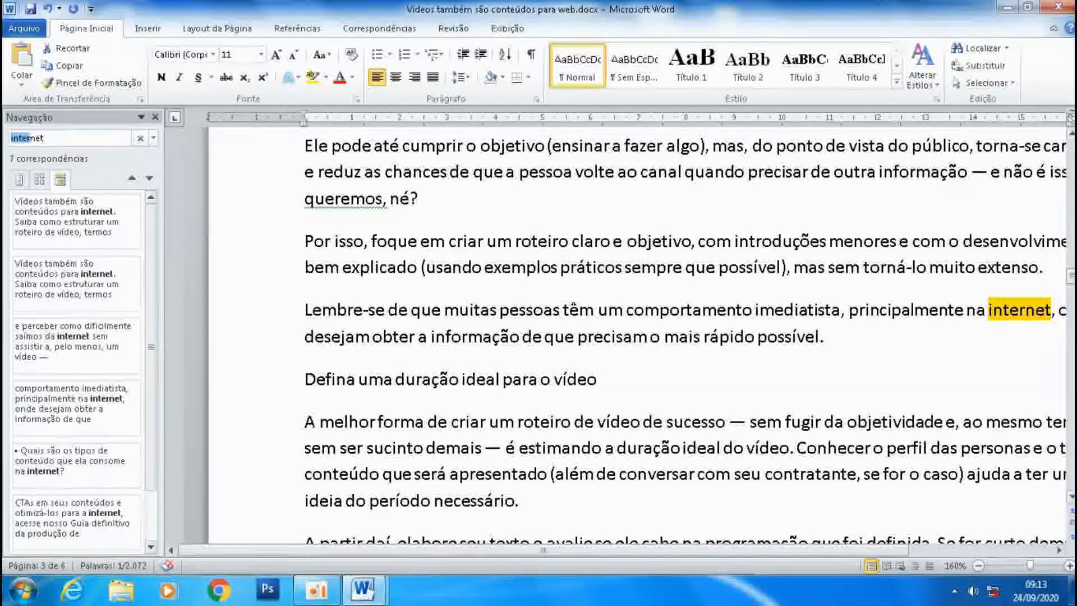
pyautogui.click(156, 116)
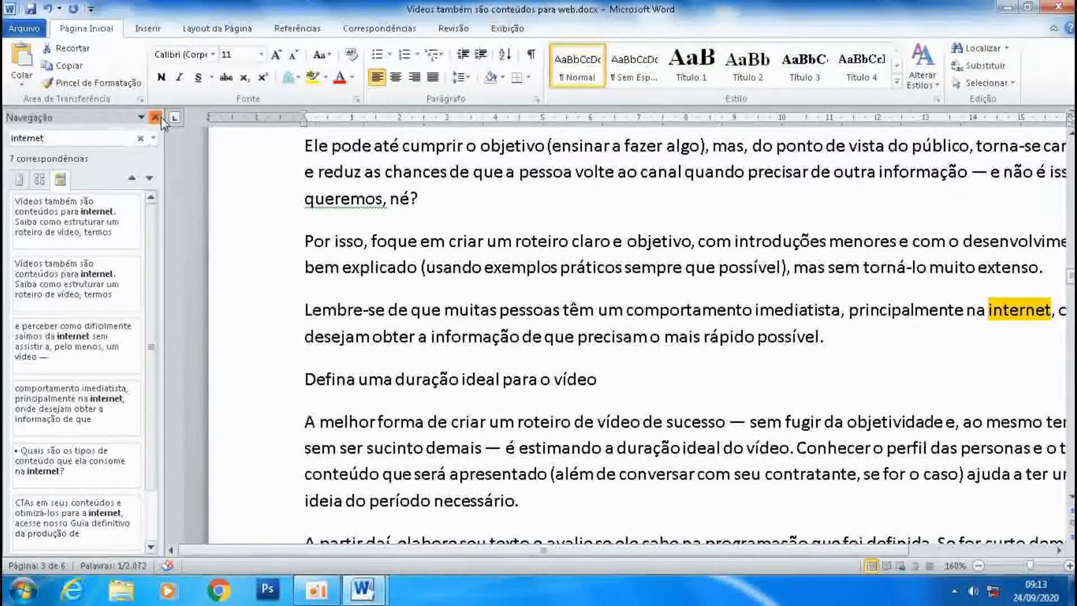
pyautogui.hotkey('ctrl', 'Home')
pyautogui.moveTo(1071, 147)
pyautogui.mouseDown()
pyautogui.moveTo(1071, 163)
pyautogui.moveTo(1071, 135)
pyautogui.mouseUp()
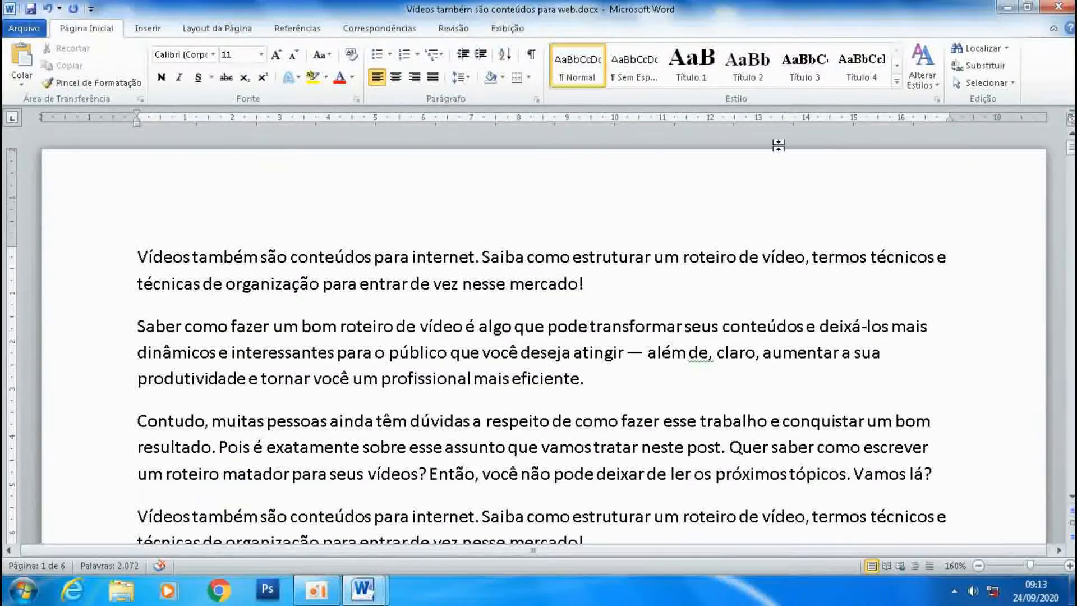
# Repeat the search for "internet" from the document's start and close the search results
pyautogui.hotkey('ctrl', 'f')
pyautogui.press('Return')
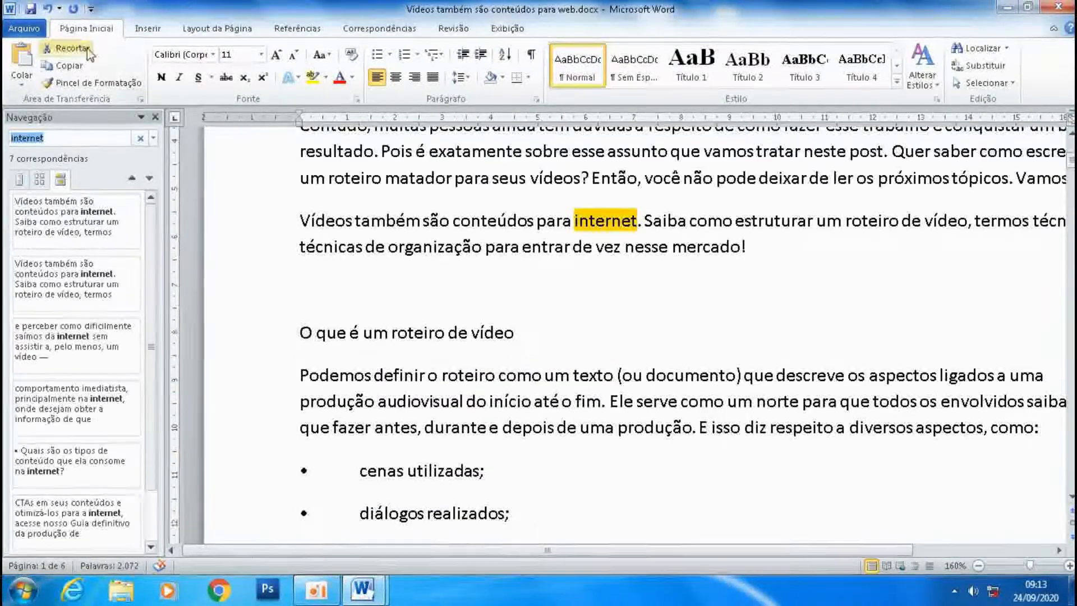
pyautogui.click(65, 141)
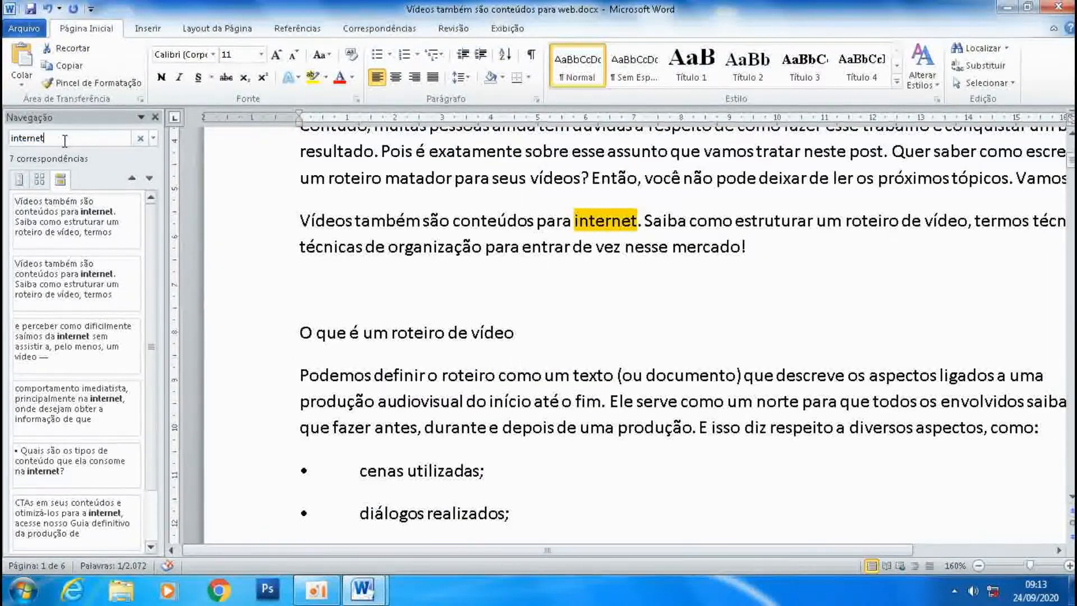
pyautogui.click(156, 117)
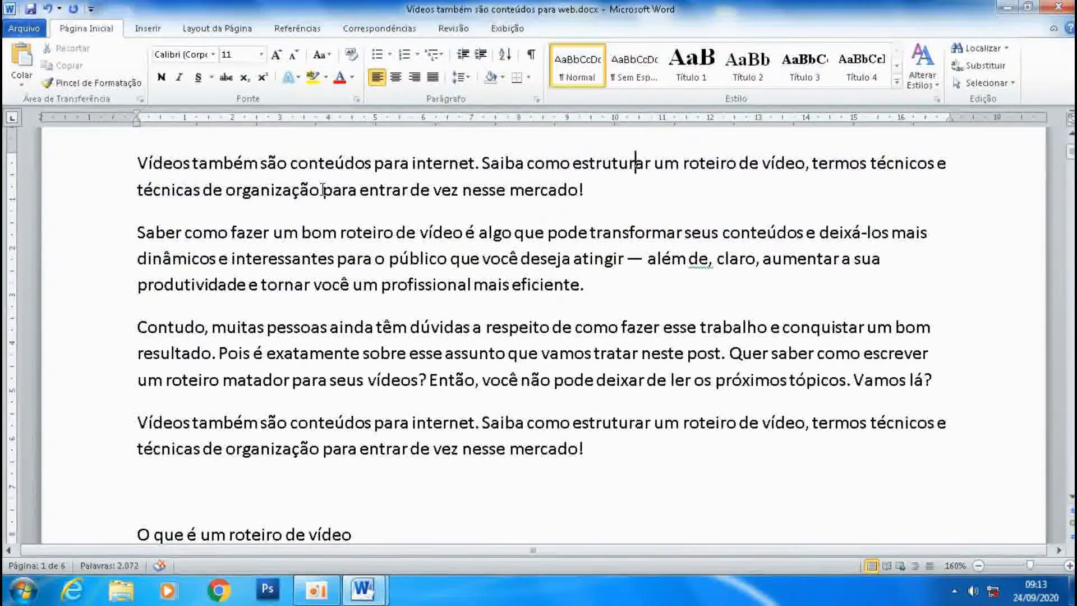
# Open the font settings for the "Saber como fazer" paragraph, try the Itálico, Negrito and Negrito Itálico styles and restore Regular
pyautogui.moveTo(586, 286); pyautogui.dragTo(140, 232)
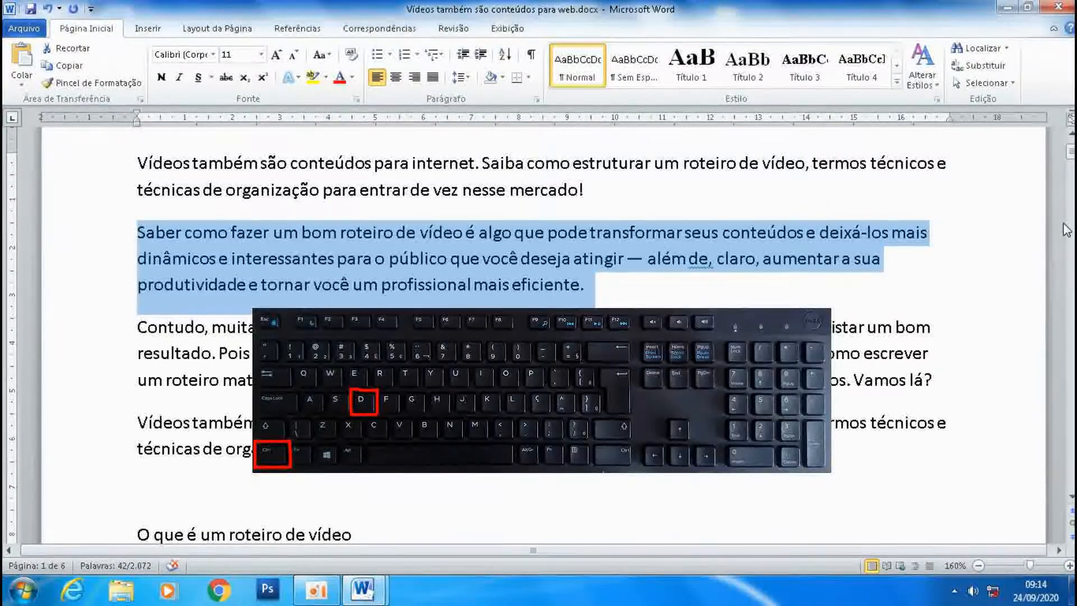
pyautogui.hotkey('ctrl', 'd')
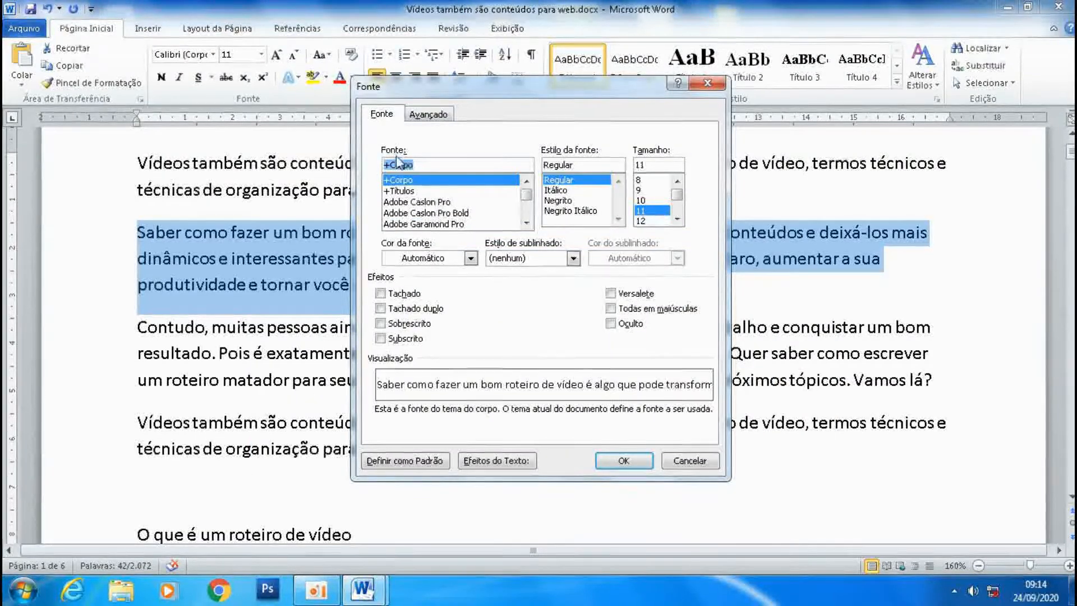
pyautogui.click(568, 190)
pyautogui.click(572, 201)
pyautogui.click(578, 211)
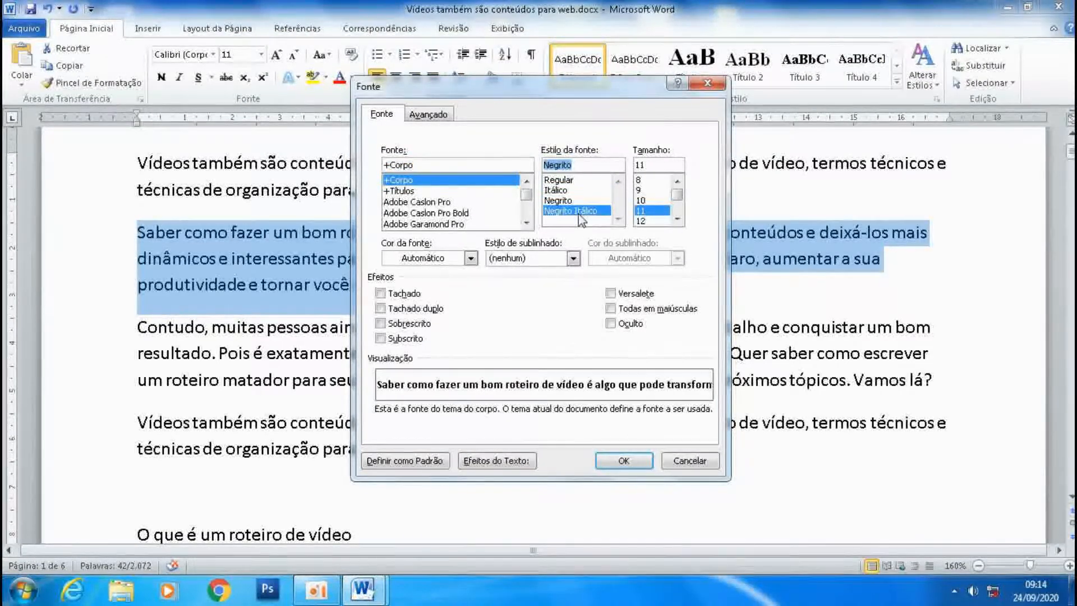
pyautogui.click(573, 181)
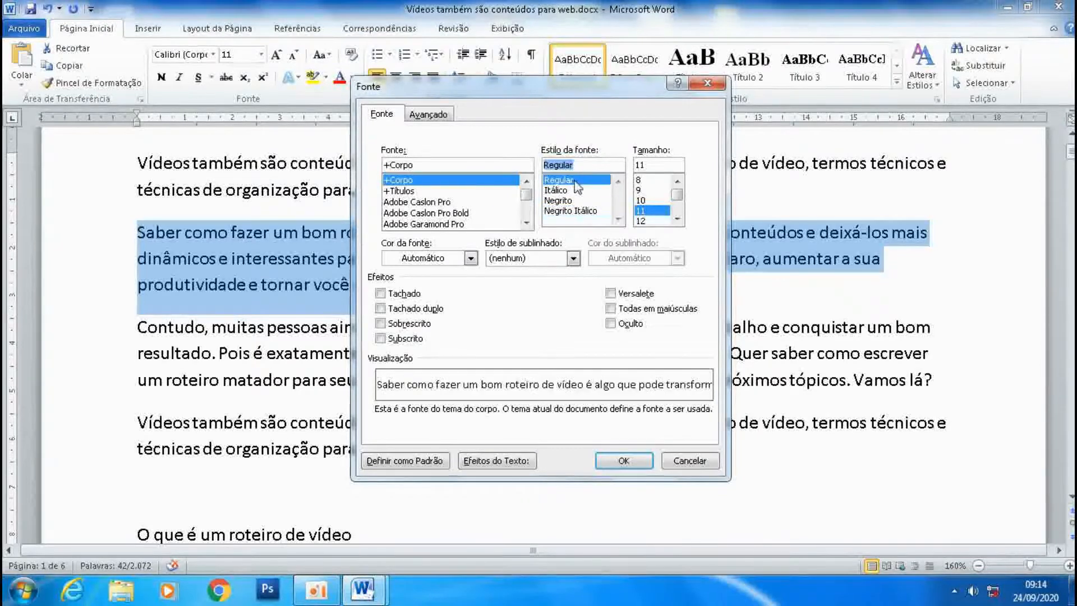
# Set the font size of the "Saber como fazer" paragraph to 75 and undo the change
pyautogui.moveTo(677, 195); pyautogui.dragTo(679, 216)
pyautogui.click(654, 165)
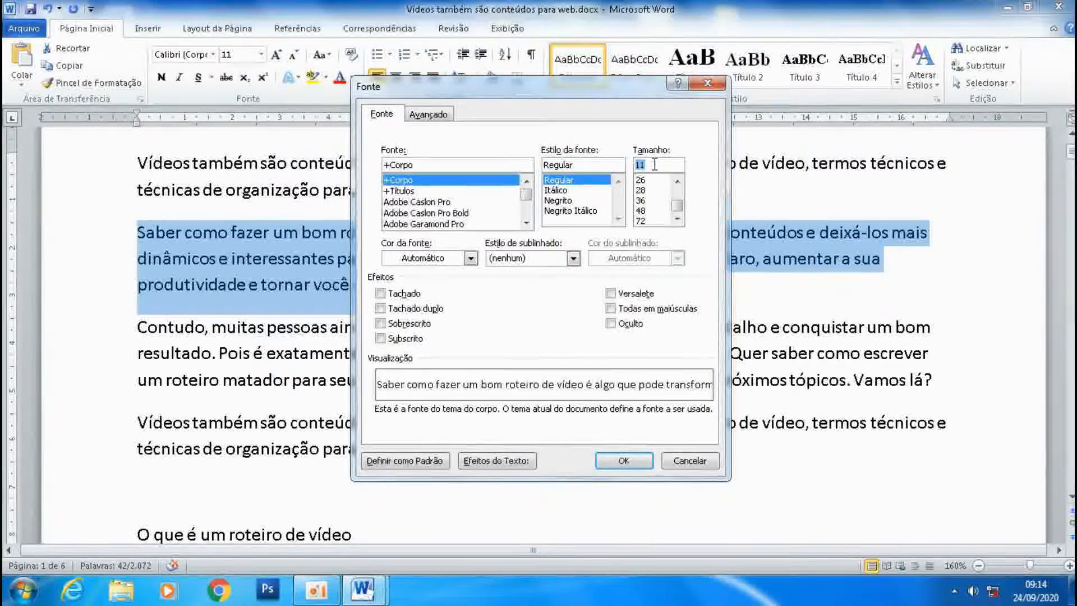
pyautogui.write('75')
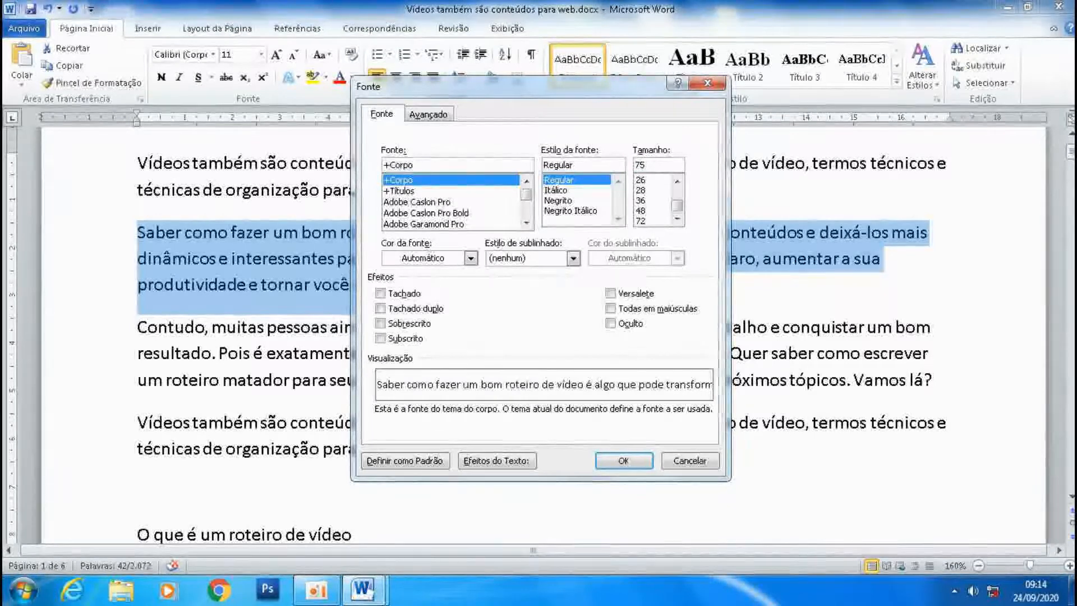
pyautogui.press('Return')
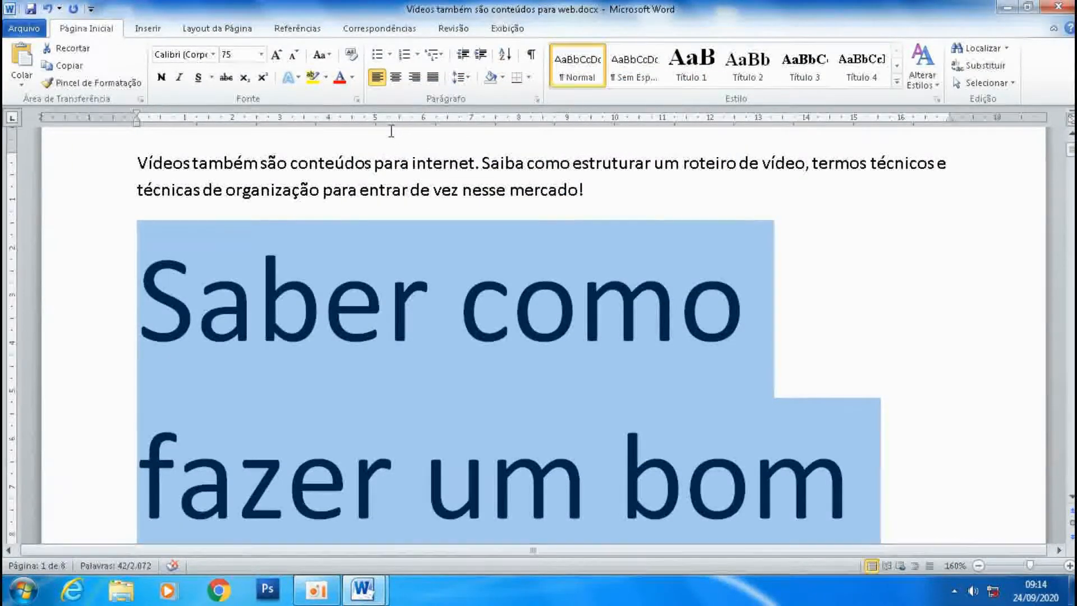
pyautogui.hotkey('ctrl', 'z')
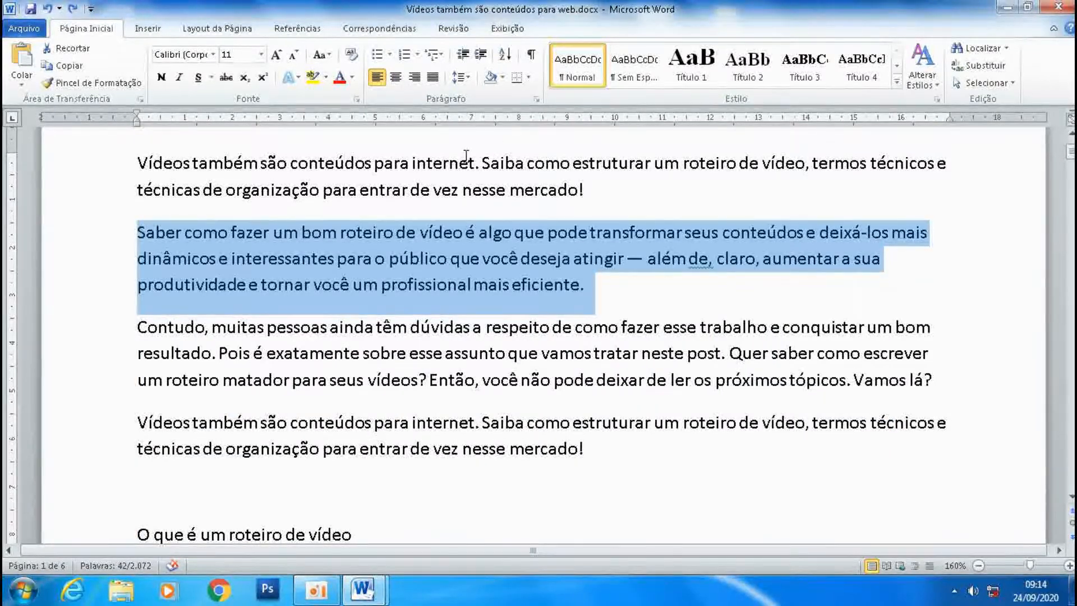
# Preview the Tachado and Tachado duplo effects on the "Saber como fazer" paragraph, clear both and close the font settings
pyautogui.hotkey('ctrl', 'd')
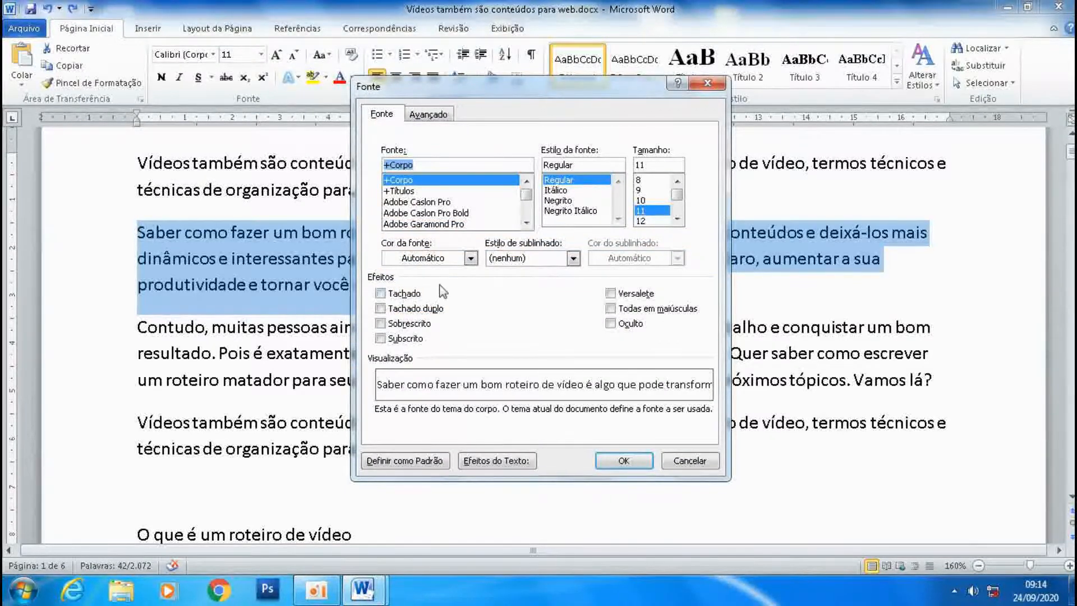
pyautogui.click(380, 297)
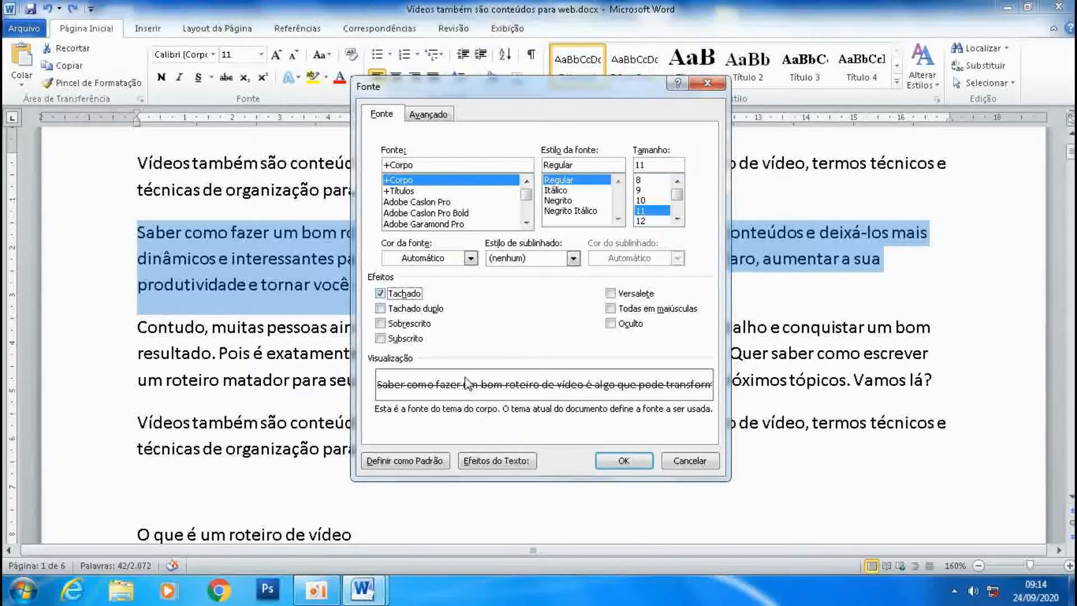
pyautogui.click(381, 295)
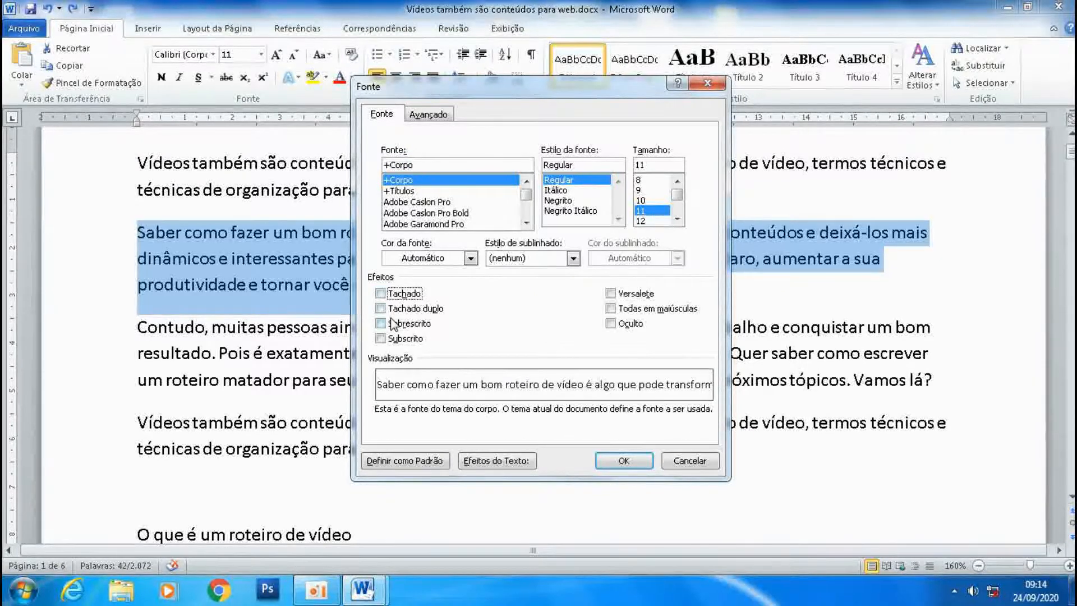
pyautogui.click(382, 309)
pyautogui.click(381, 309)
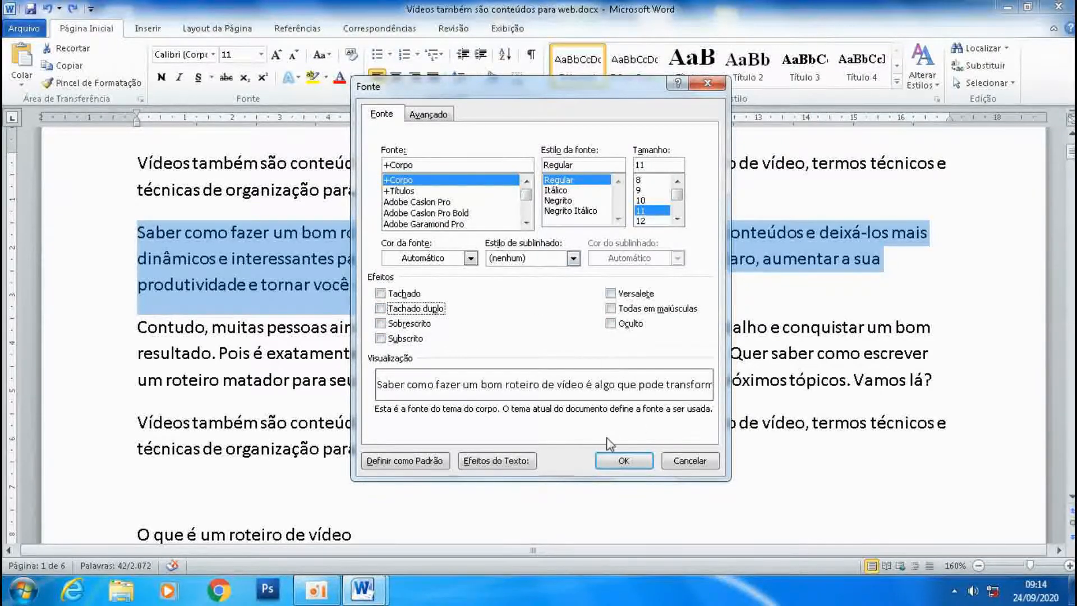
pyautogui.click(624, 462)
pyautogui.click(656, 275)
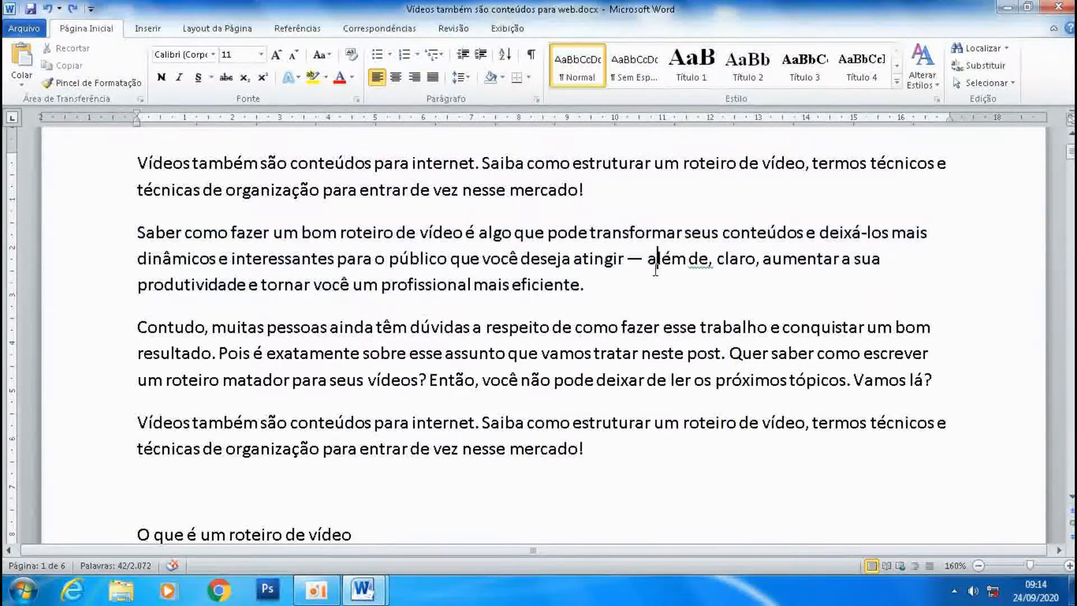
# Select the "Saber como fazer" paragraph, look over its font settings and dismiss them
pyautogui.moveTo(585, 285); pyautogui.dragTo(147, 232)
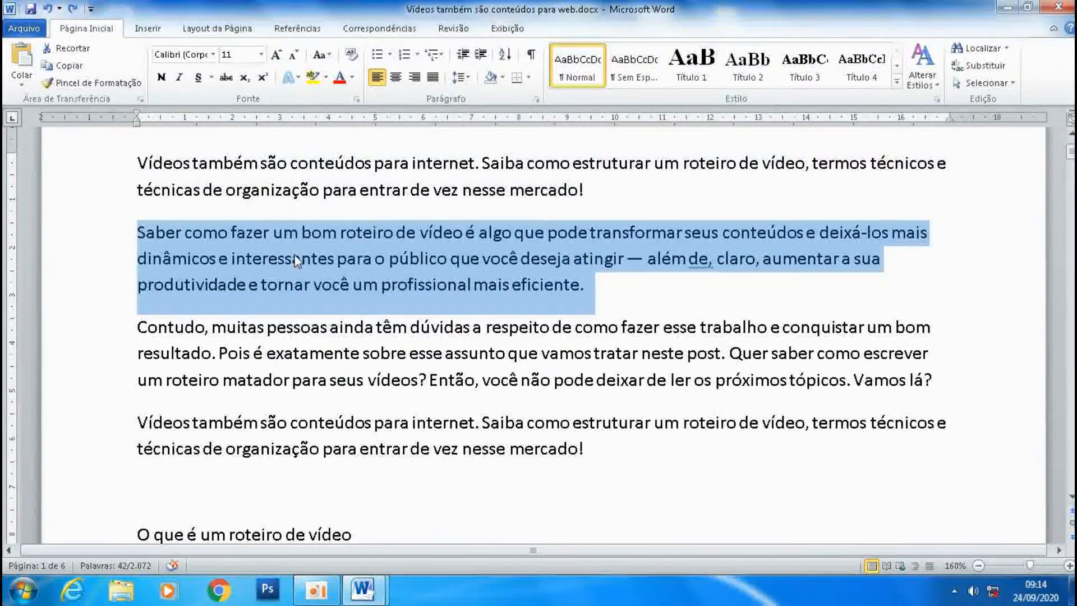
pyautogui.hotkey('ctrl', 'd')
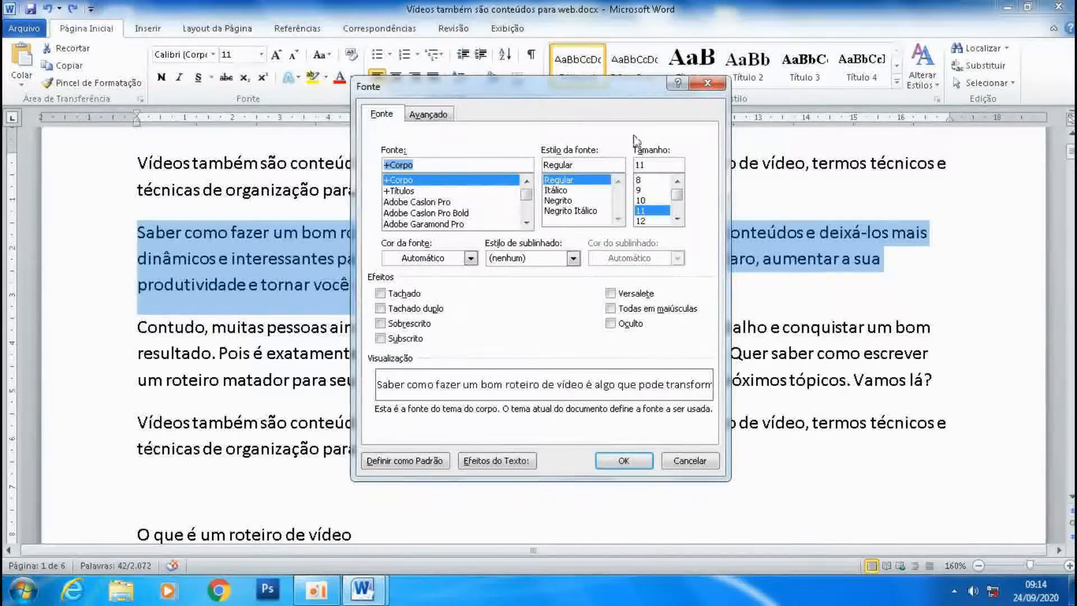
pyautogui.click(715, 84)
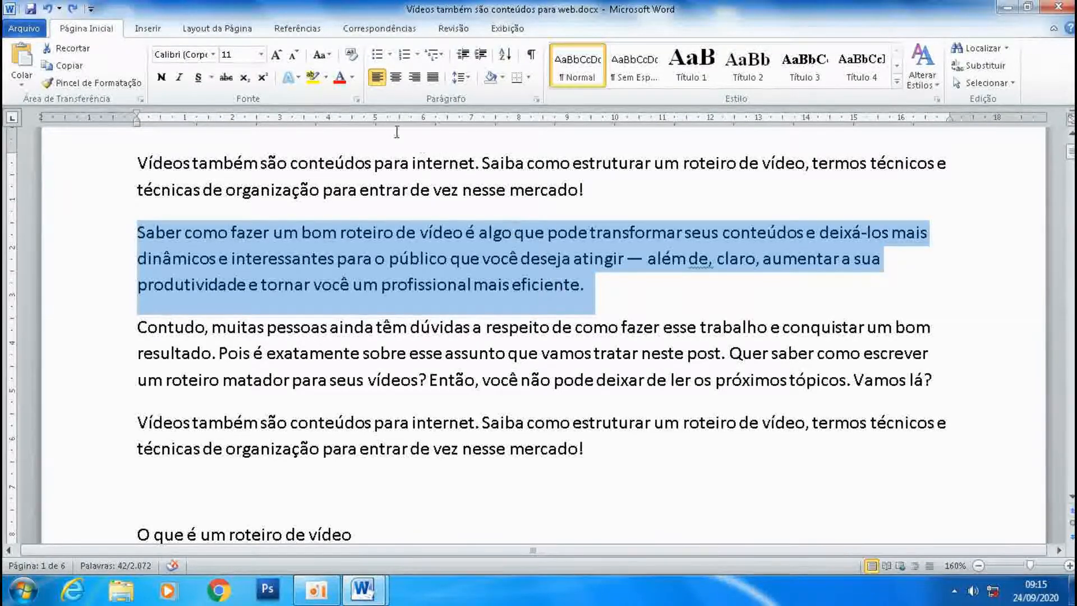
# Toggle bold on and off for the selected "Saber como fazer" paragraph, and leave it bold
pyautogui.click(162, 78)
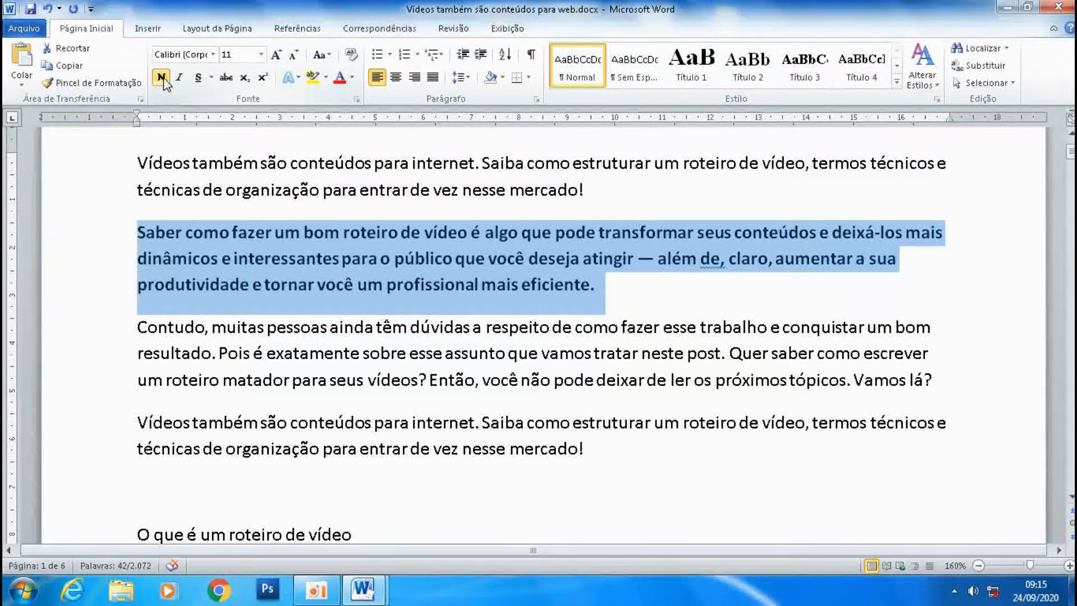
pyautogui.click(162, 78)
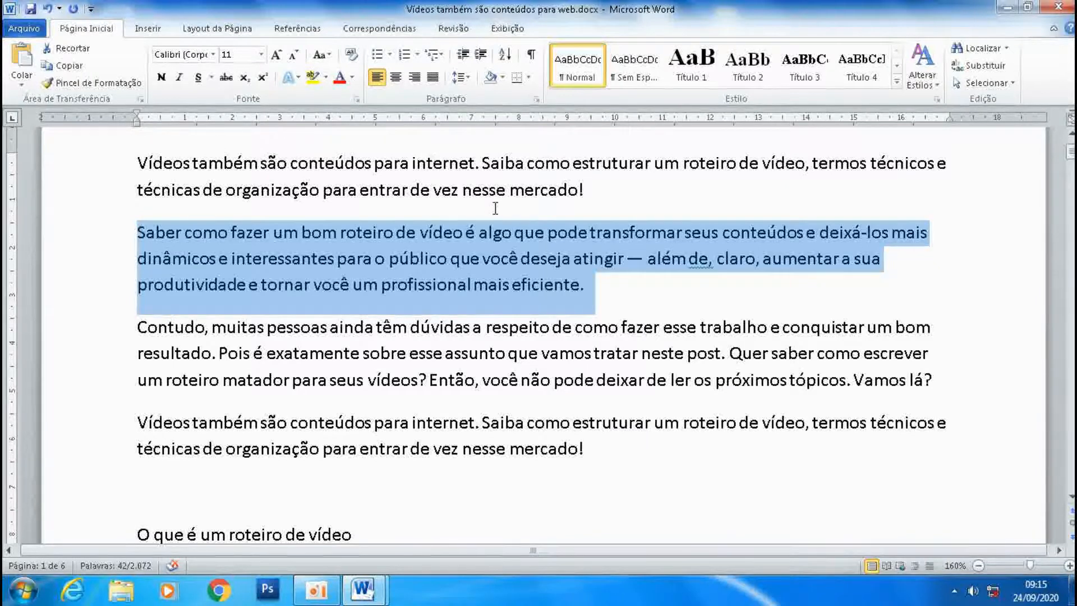
pyautogui.hotkey('ctrl', 'n')
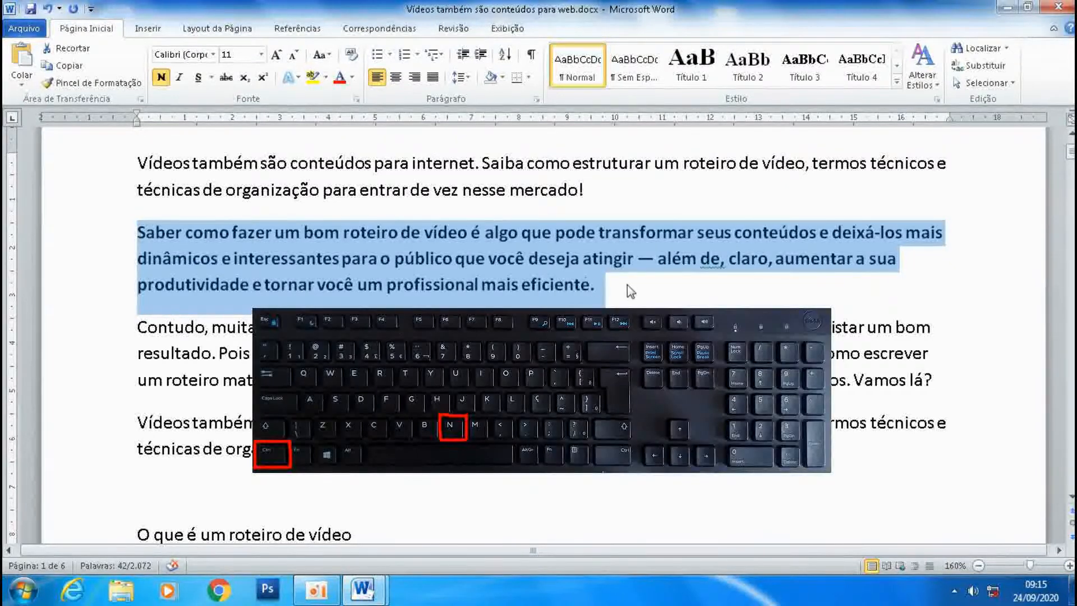
pyautogui.click(628, 284)
pyautogui.press('Return')
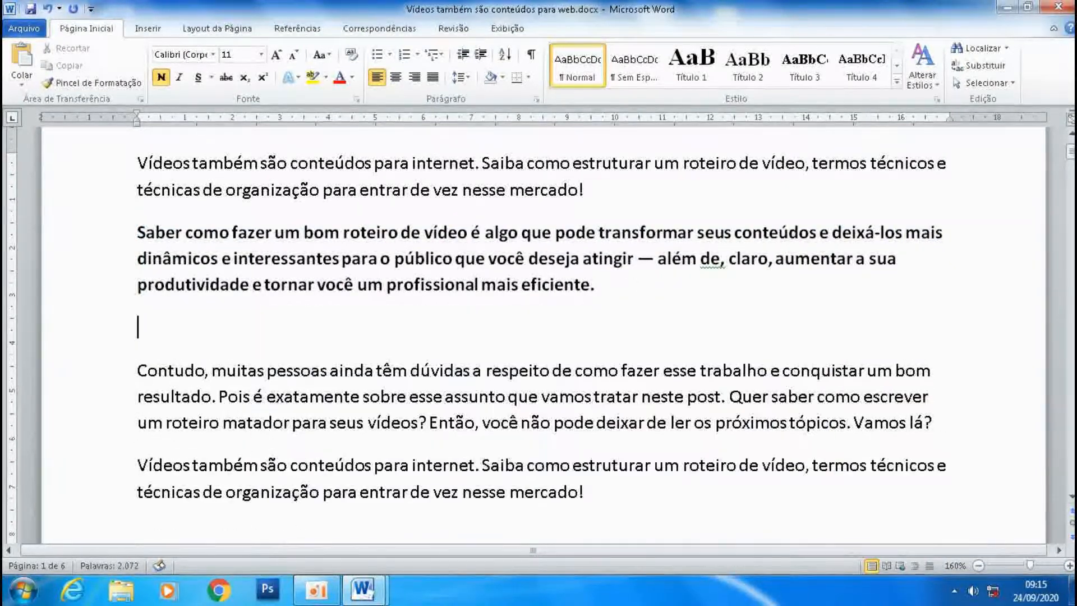
pyautogui.press('BackSpace')
# Add the line "Colocar em negrito" below the repeated title paragraph, with only the word "negrito" in bold
pyautogui.click(635, 436)
pyautogui.press('Return')
pyautogui.write('Colocar em')
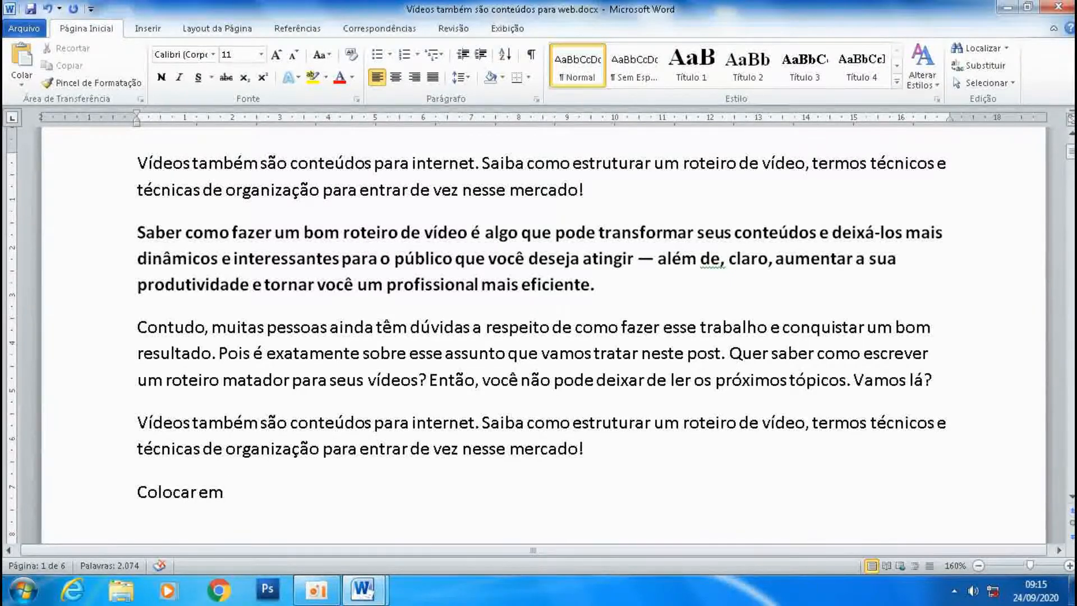
pyautogui.hotkey('ctrl', 'n')
pyautogui.write('negrito')
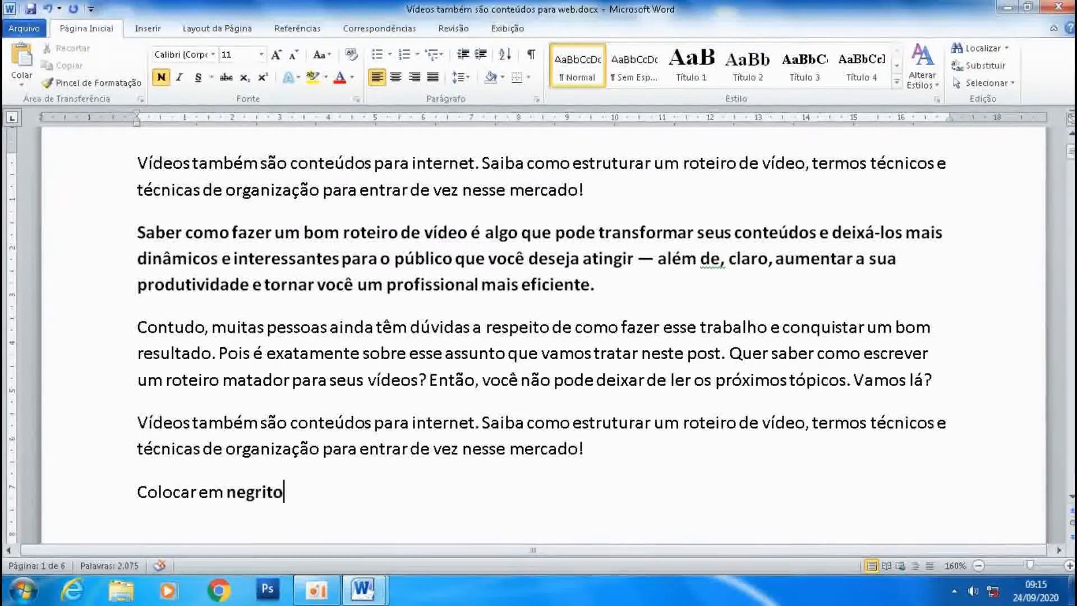
# Complete the "Colocar em negrito" line with non-bold "esse texto" and set the whole line's font size to 24
pyautogui.hotkey('ctrl', 'n')
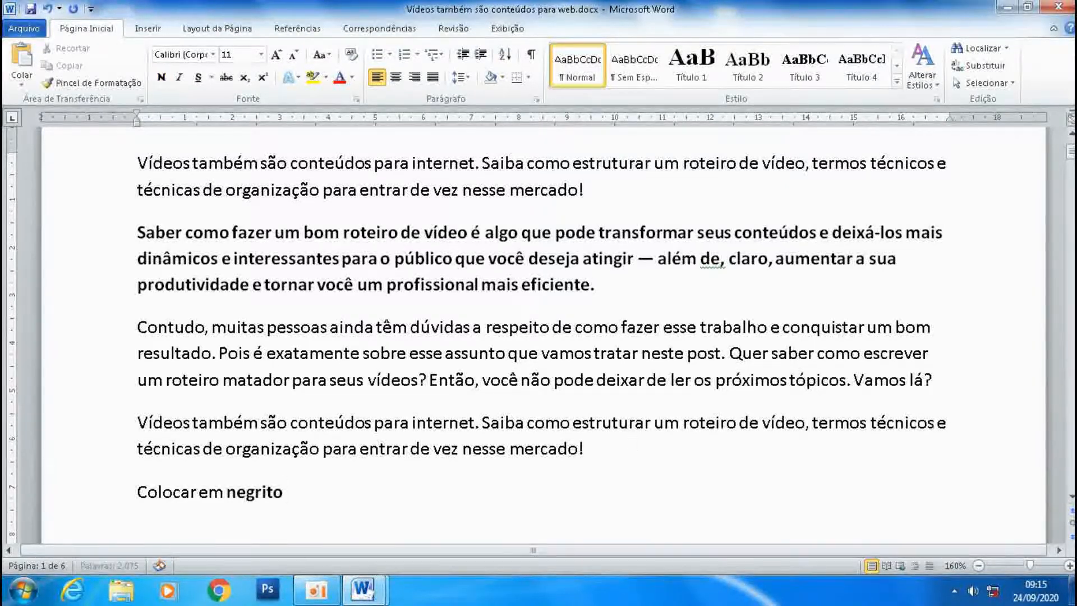
pyautogui.write('esse texto')
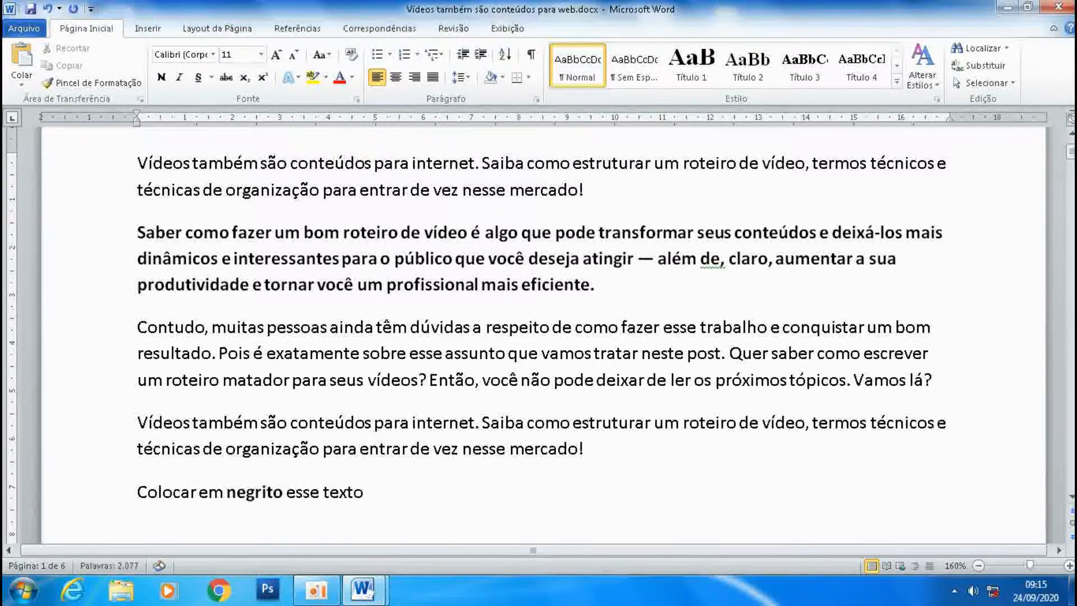
pyautogui.click(226, 494)
pyautogui.moveTo(226, 493); pyautogui.dragTo(247, 501)
pyautogui.moveTo(365, 493); pyautogui.dragTo(135, 501)
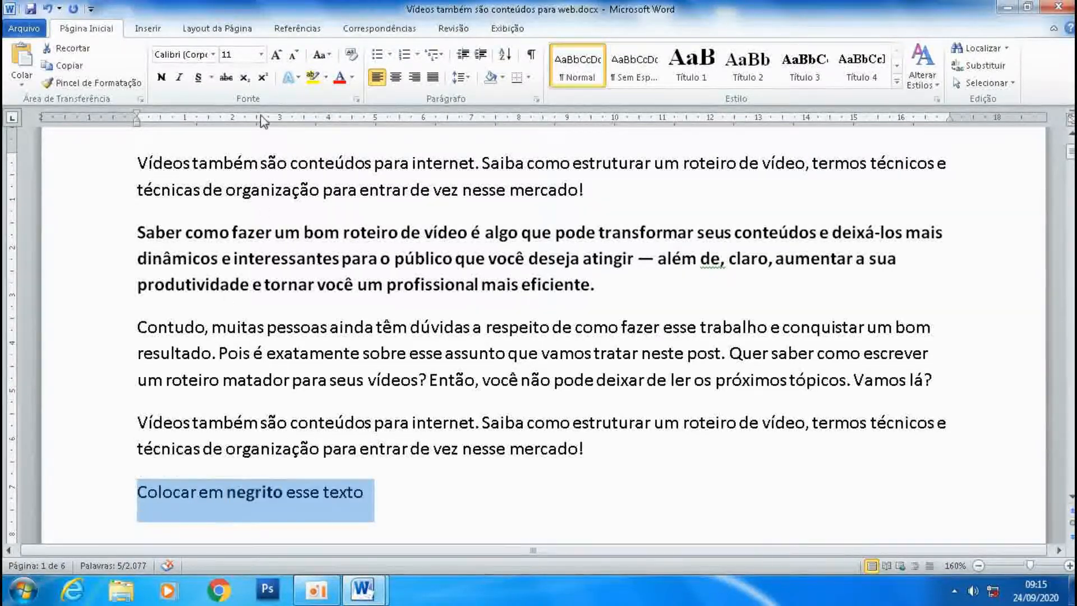
pyautogui.click(261, 54)
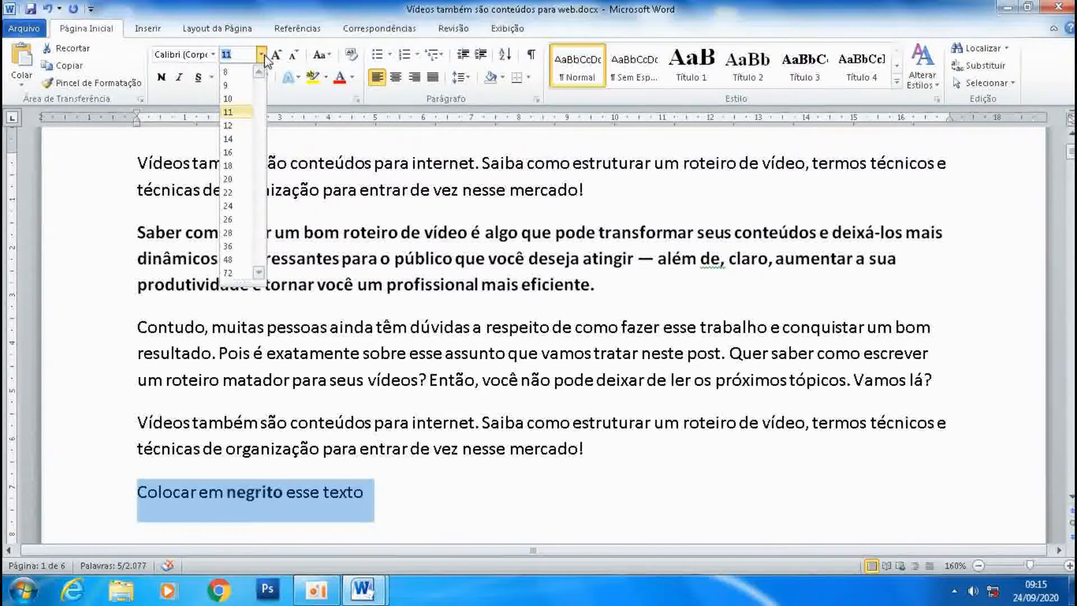
pyautogui.click(228, 205)
pyautogui.click(639, 508)
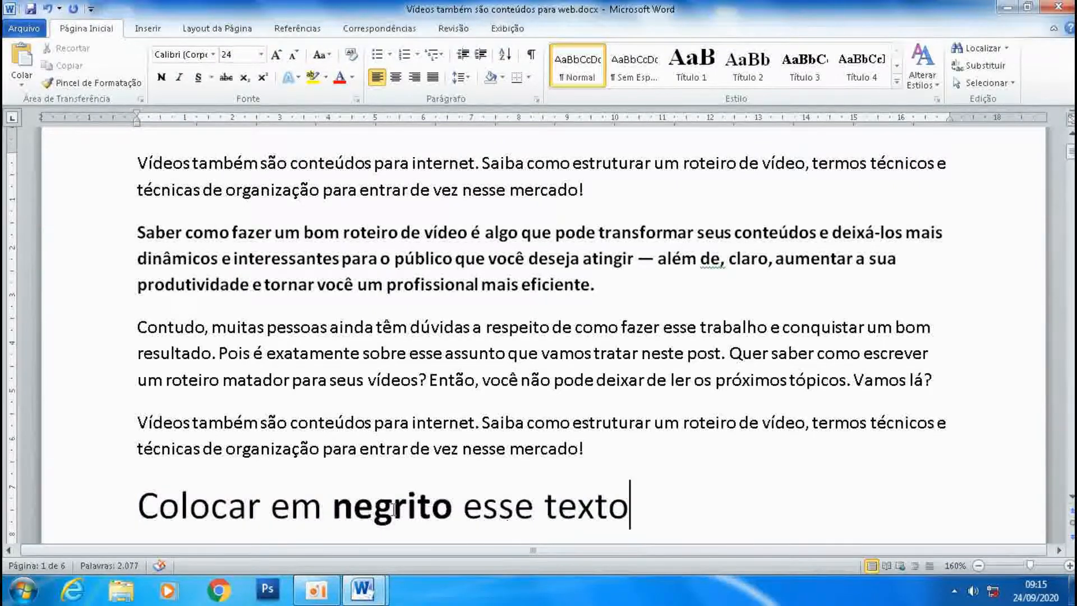
# Select the word "negrito" and place the cursor at its start and end to examine its bold formatting
pyautogui.moveTo(456, 508); pyautogui.dragTo(332, 507)
pyautogui.hotkey('ctrl', 'n')
pyautogui.click(331, 508)
pyautogui.click(456, 506)
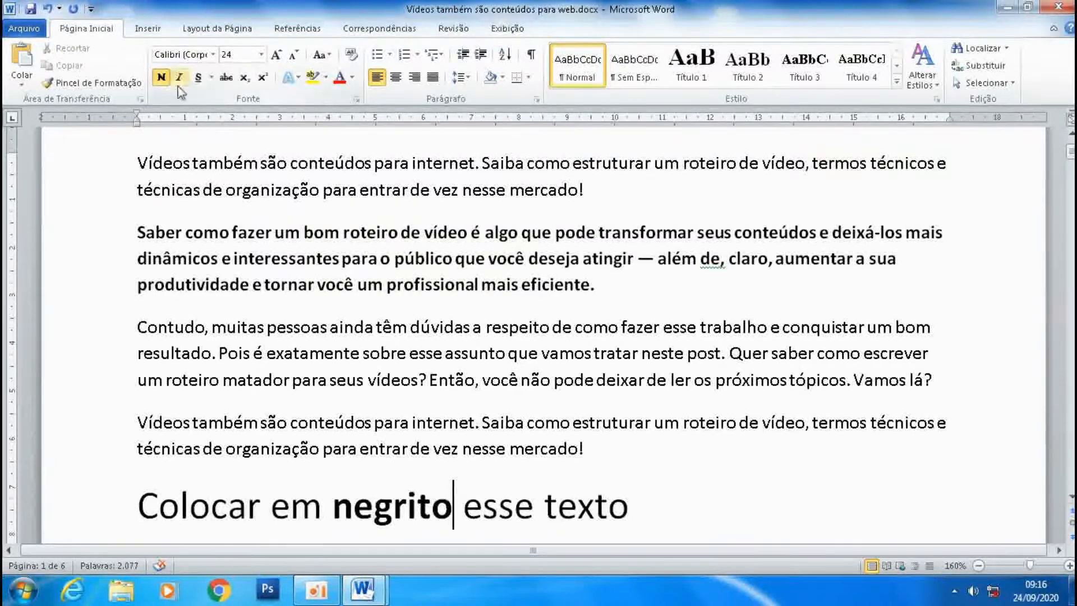
# Add the line "Colocar esse texto em italico" below the "negrito" line, with only "italico" in italics
pyautogui.click(643, 508)
pyautogui.press('Return')
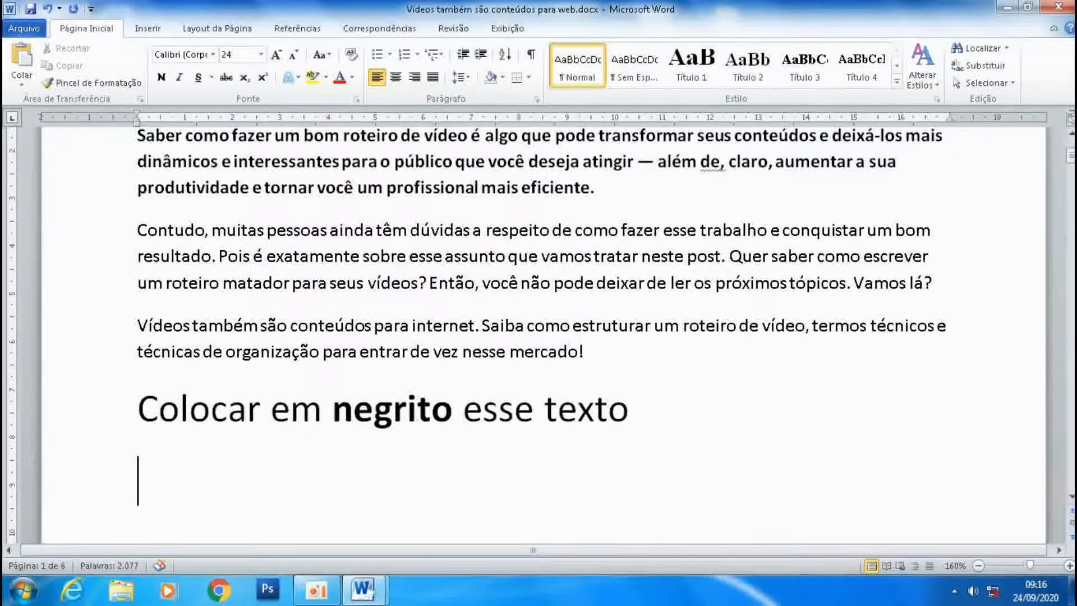
pyautogui.write('Colocar ')
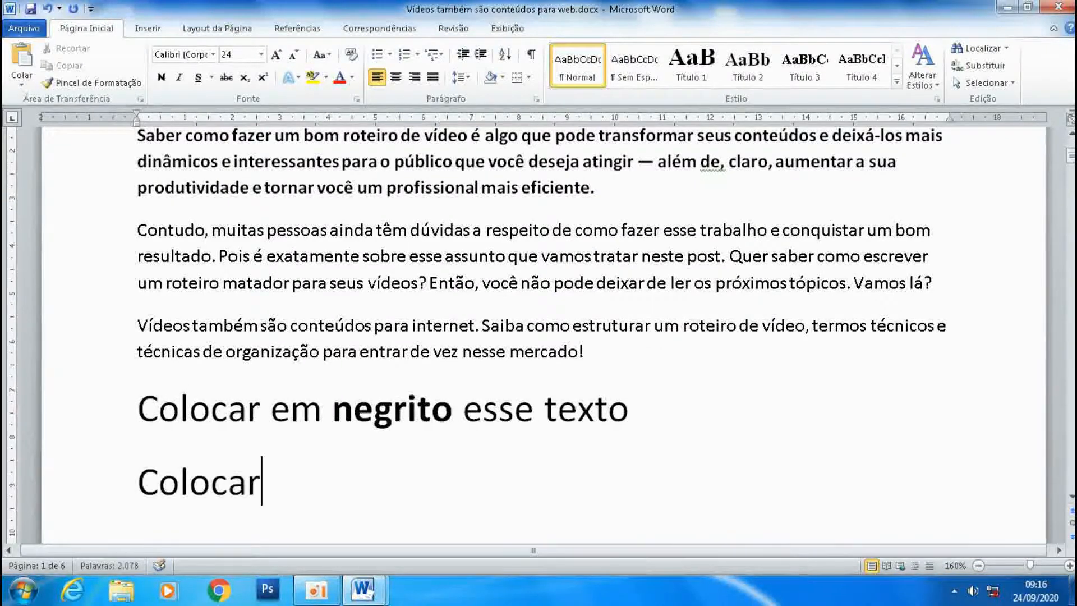
pyautogui.write('esse')
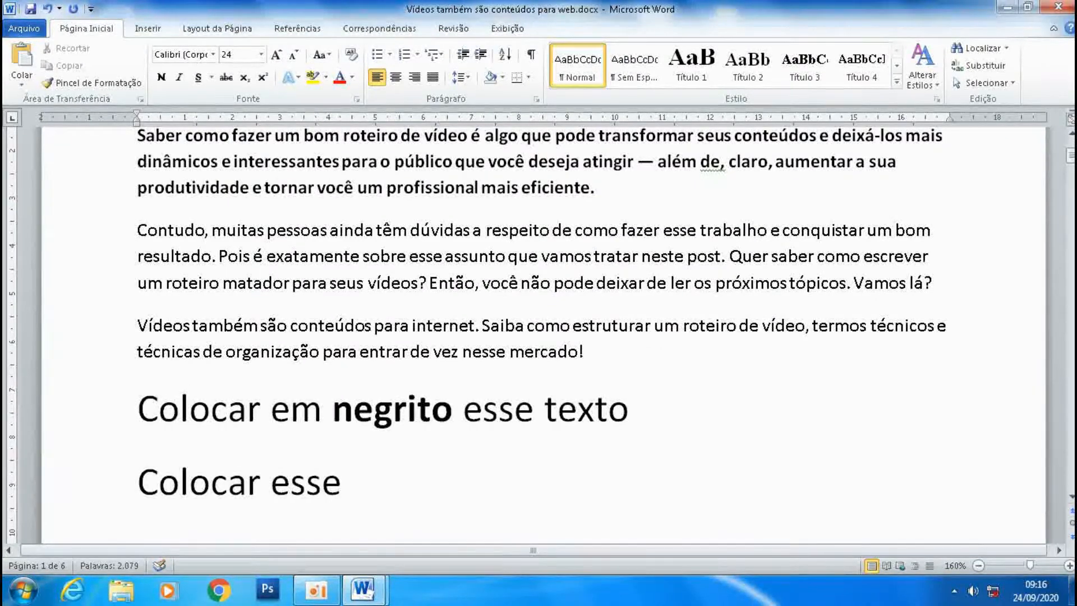
pyautogui.write(' texto em')
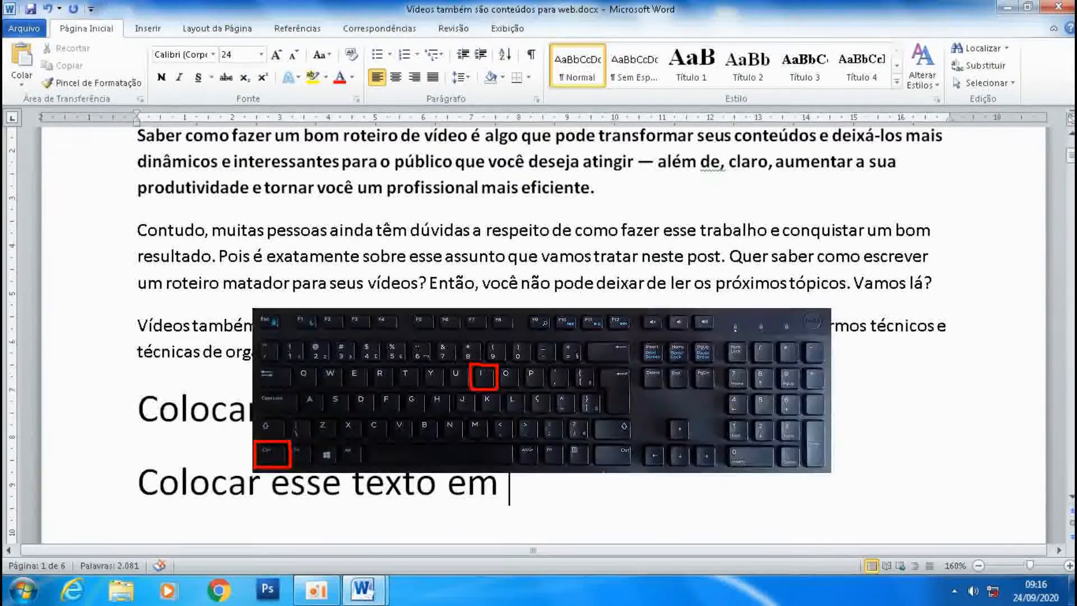
pyautogui.hotkey('ctrl', 'i')
pyautogui.write('itali')
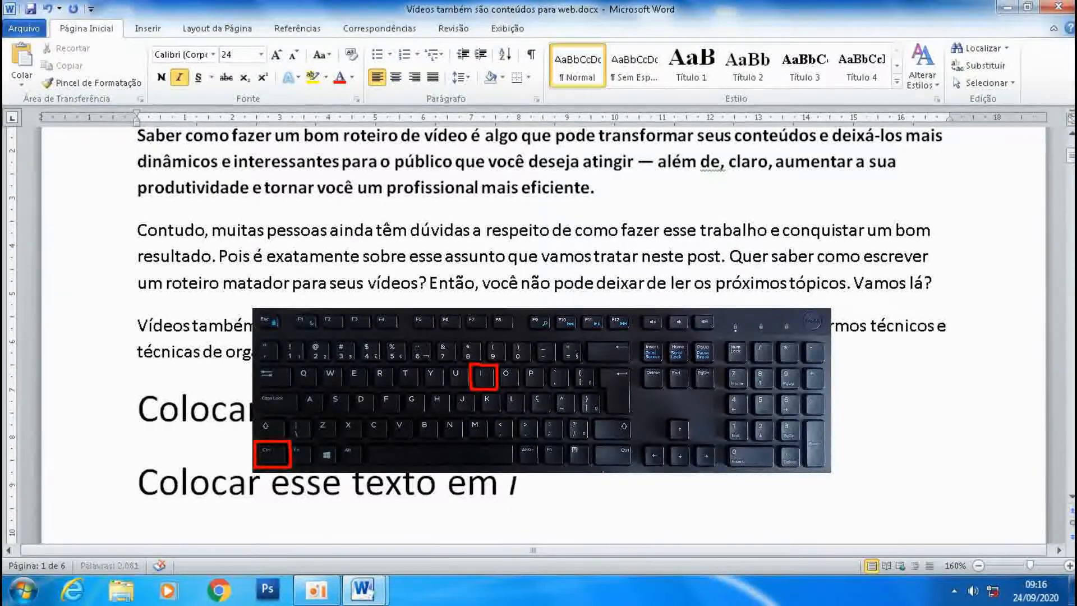
pyautogui.write('co')
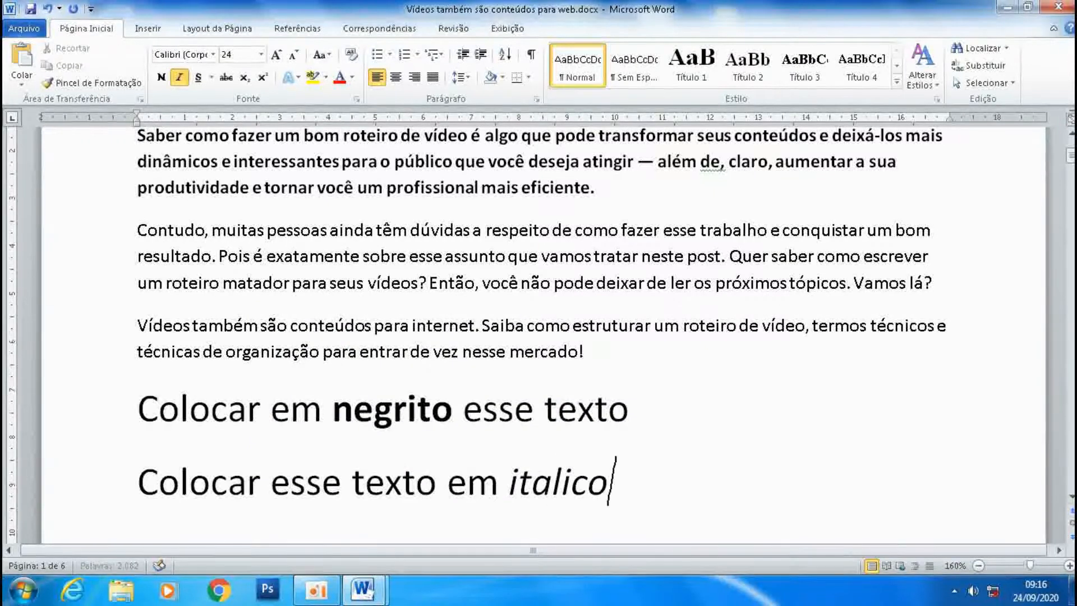
# Correct the last word to "itálico" and continue the line with "até" without italics
pyautogui.press('BackSpace')
pyautogui.press('BackSpace')
pyautogui.press('BackSpace')
pyautogui.press('BackSpace')
pyautogui.write('álic')
pyautogui.hotkey('ctrl', 'i')
pyautogui.write('até')
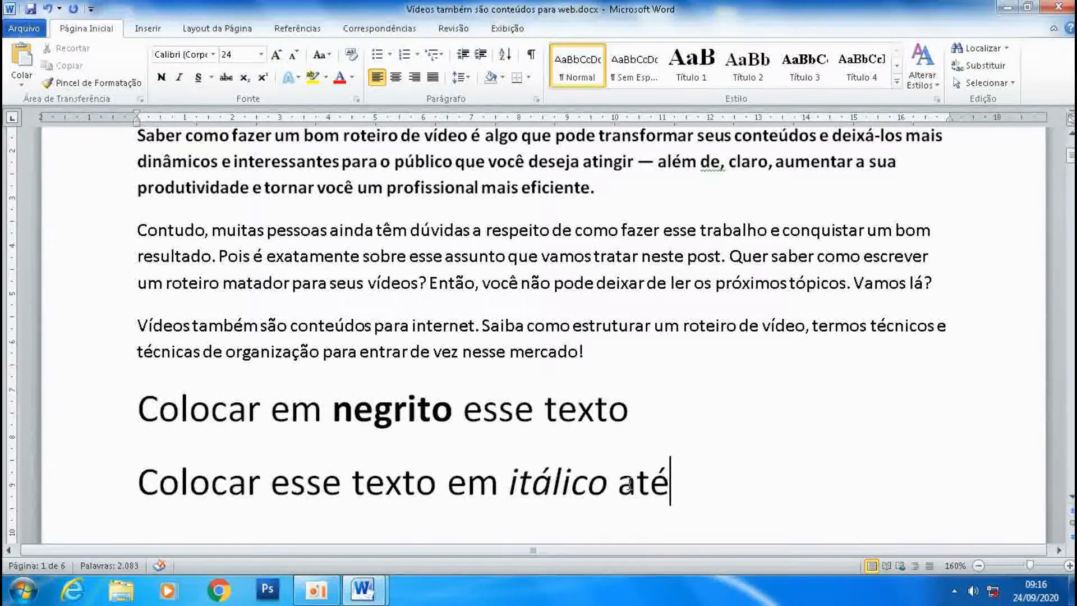
# Highlight the spaces before and after "itálico" to examine where the italic formatting starts and ends
pyautogui.click(509, 481)
pyautogui.moveTo(509, 481); pyautogui.dragTo(499, 482)
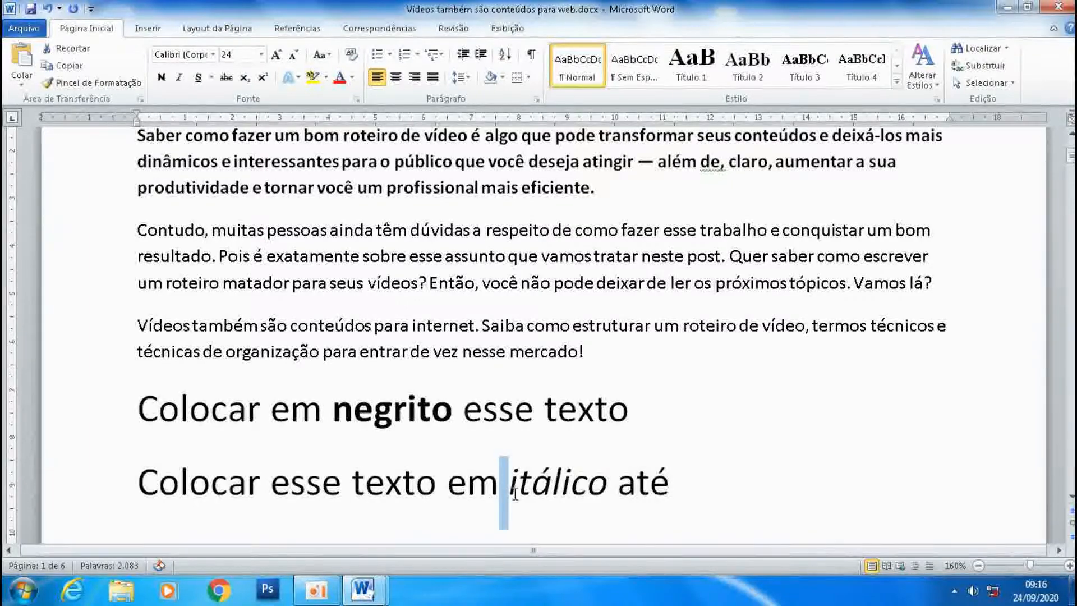
pyautogui.moveTo(617, 484); pyautogui.dragTo(608, 484)
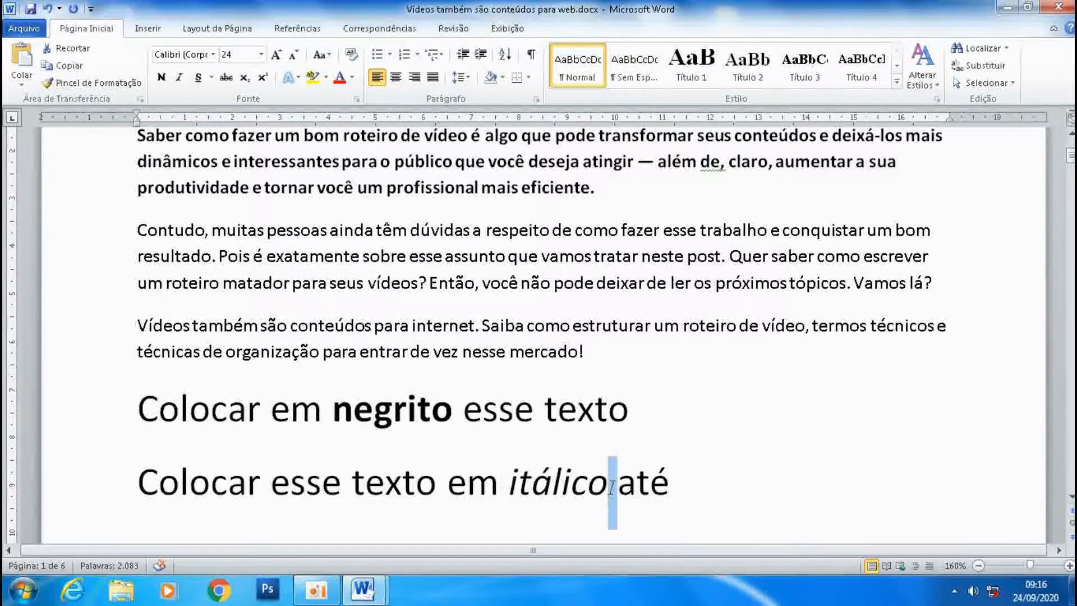
pyautogui.click(808, 432)
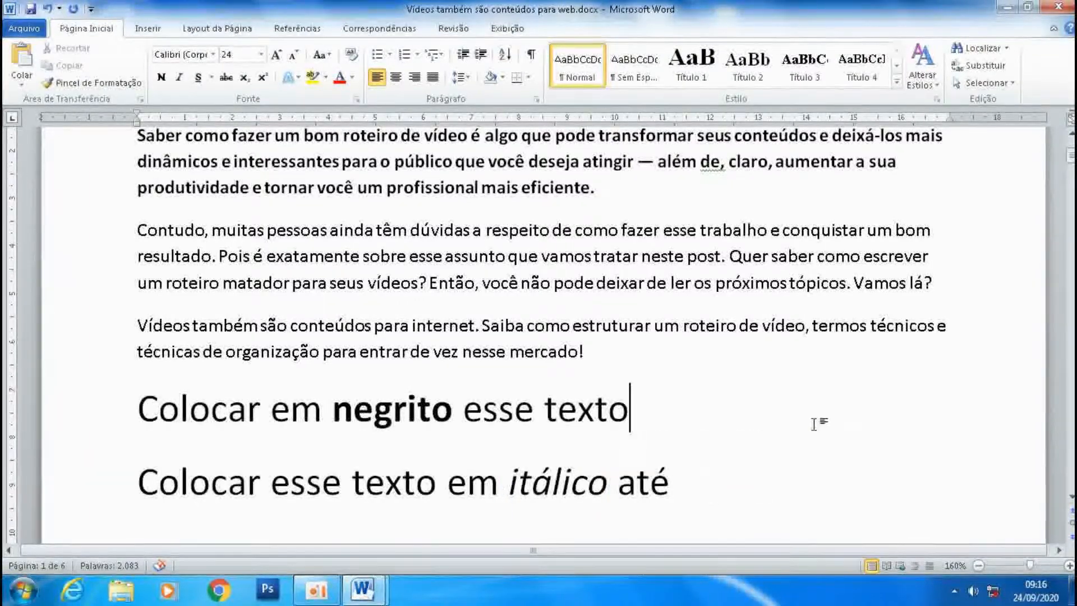
# Delete both 24-point sample lines and the empty line left below the repeated title paragraph
pyautogui.moveTo(692, 480); pyautogui.dragTo(138, 398)
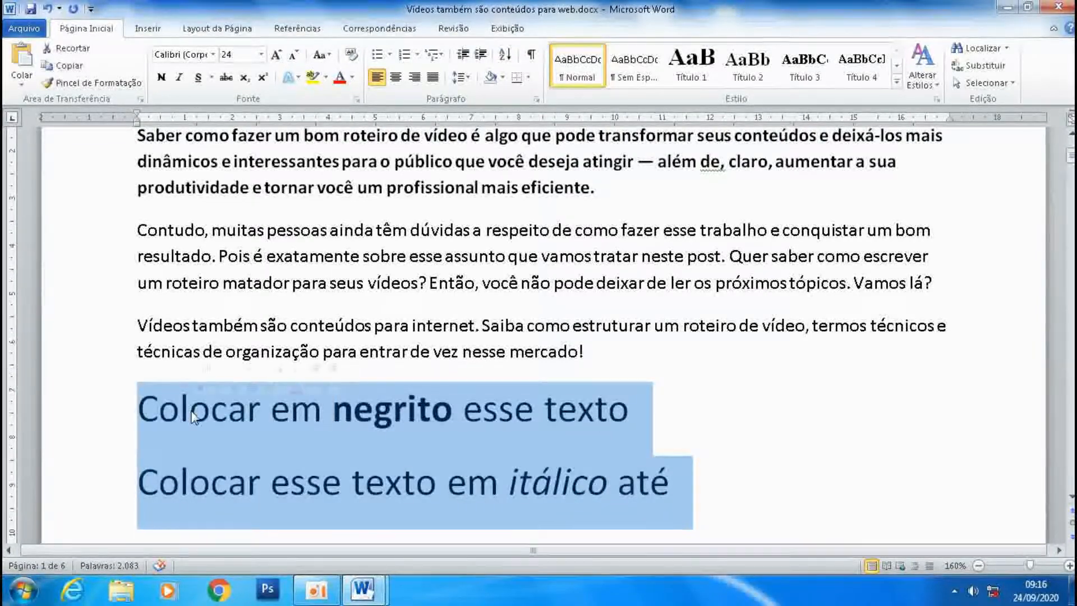
pyautogui.press('BackSpace')
pyautogui.press('BackSpace')
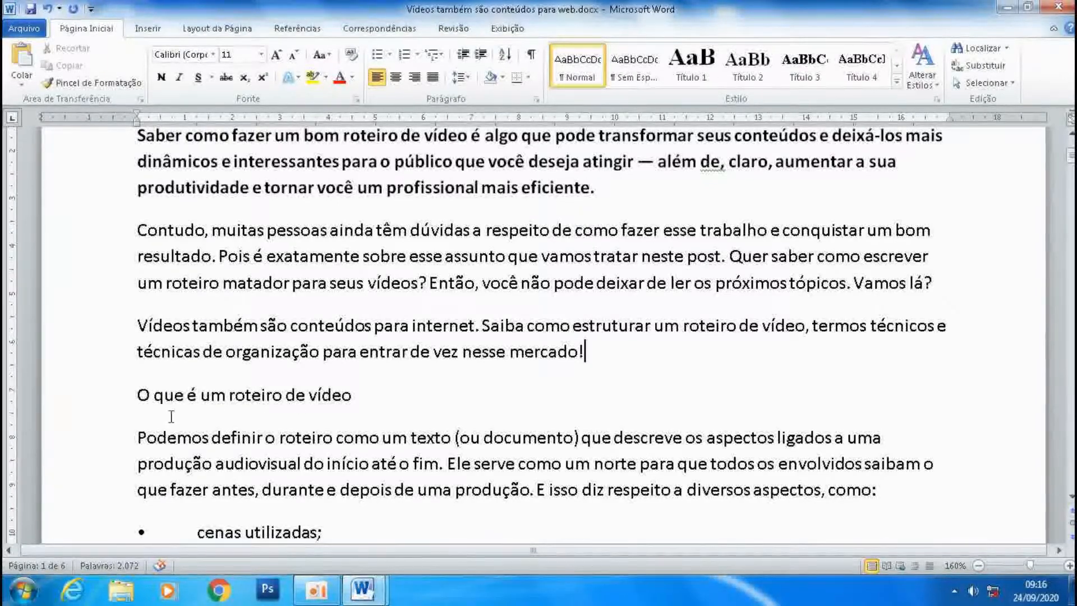
# Underline the heading "O que é um roteiro de vídeo", preview other underline styles on it, and remove the underline
pyautogui.moveTo(379, 399); pyautogui.dragTo(133, 397)
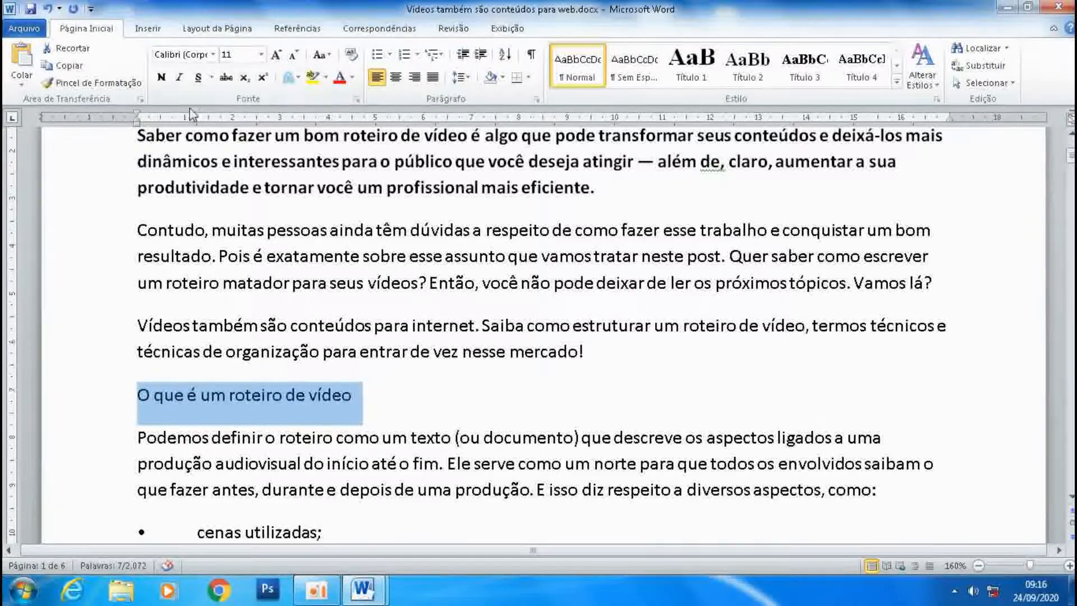
pyautogui.click(197, 78)
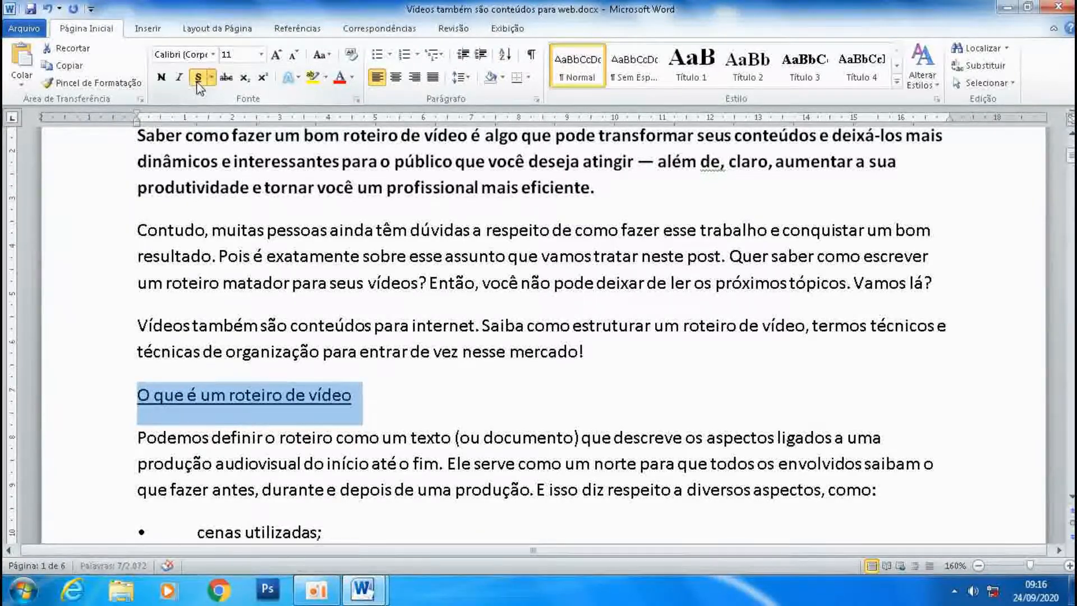
pyautogui.click(212, 78)
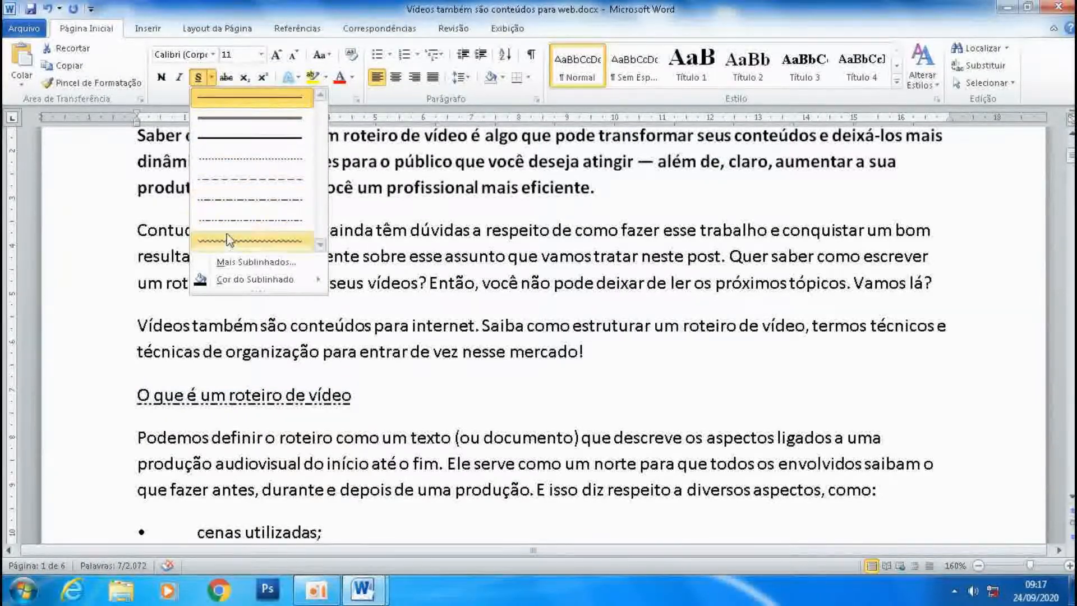
pyautogui.click(201, 81)
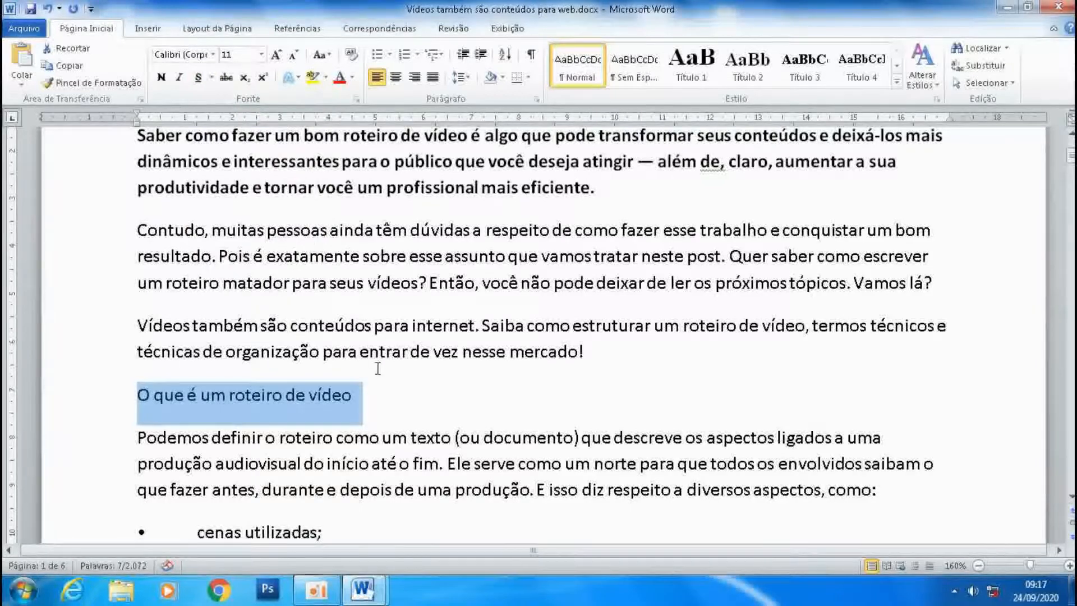
# Add the line "Esse texto em sublinhado até" below the heading, with only the word "sublinhado" underlined
pyautogui.click(377, 401)
pyautogui.press('Return')
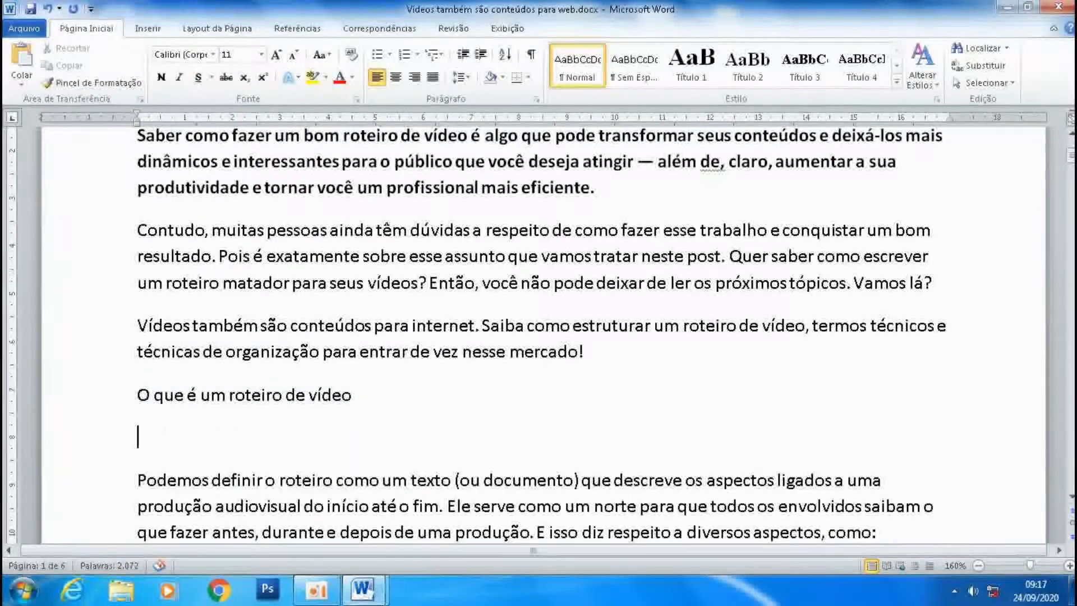
pyautogui.write('Esse')
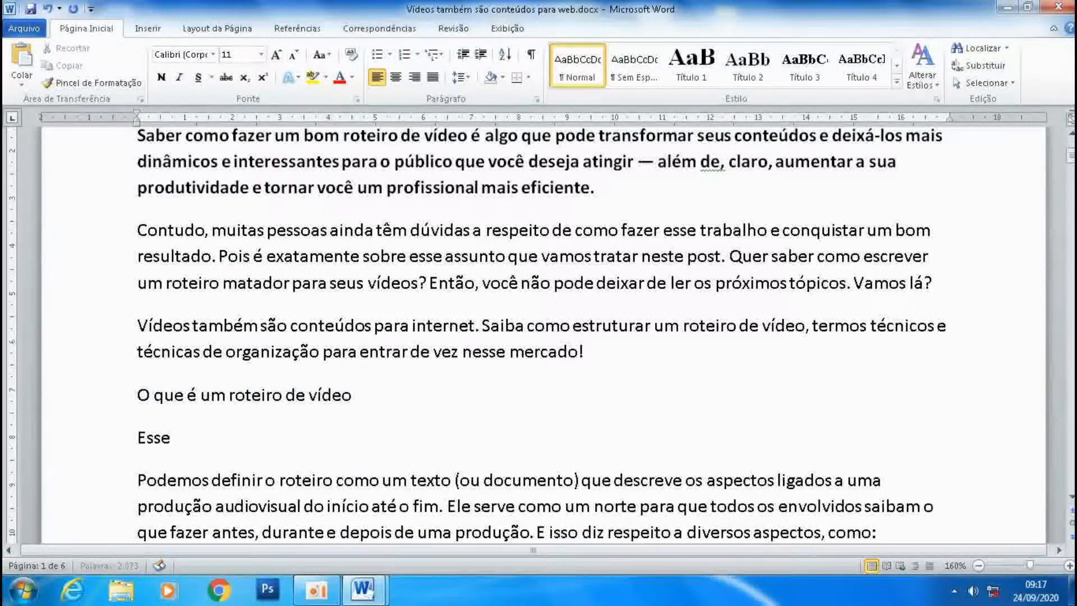
pyautogui.write(' texto em')
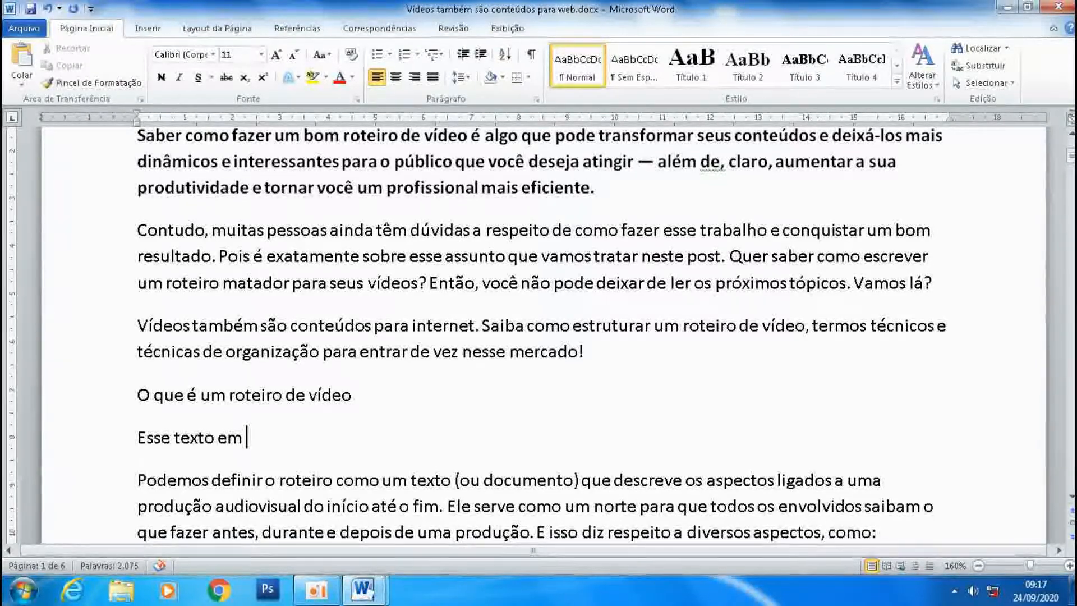
pyautogui.hotkey('ctrl', 's')
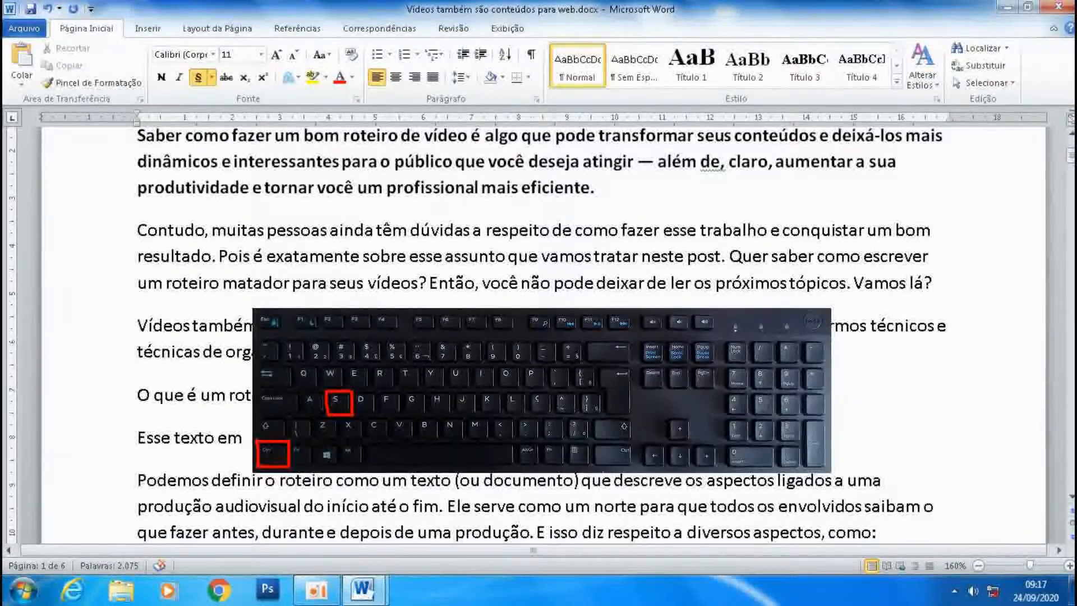
pyautogui.write('sublin')
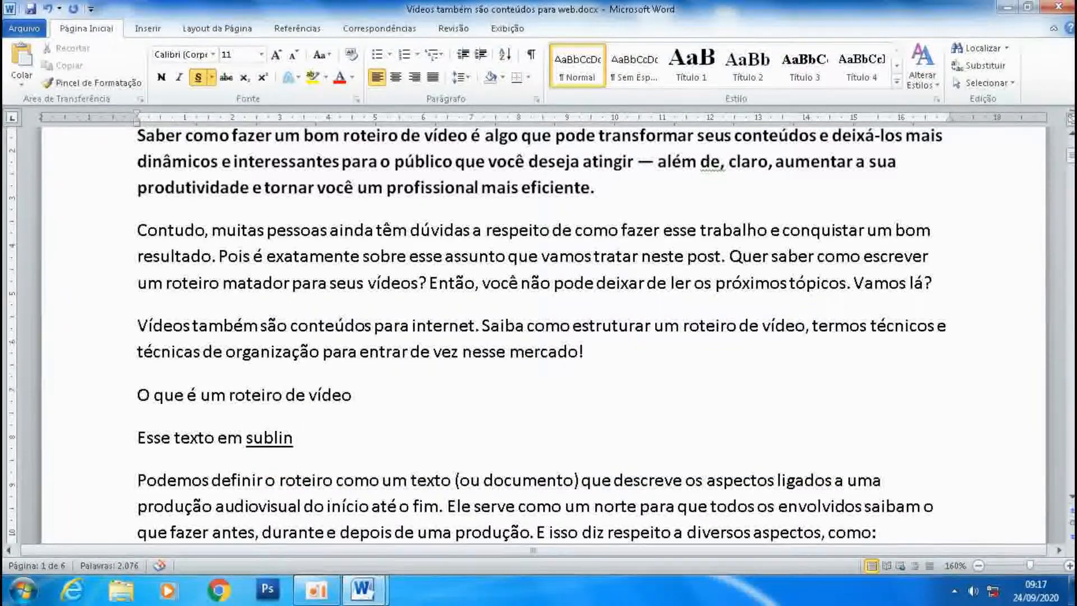
pyautogui.write('hado')
pyautogui.hotkey('ctrl', 's')
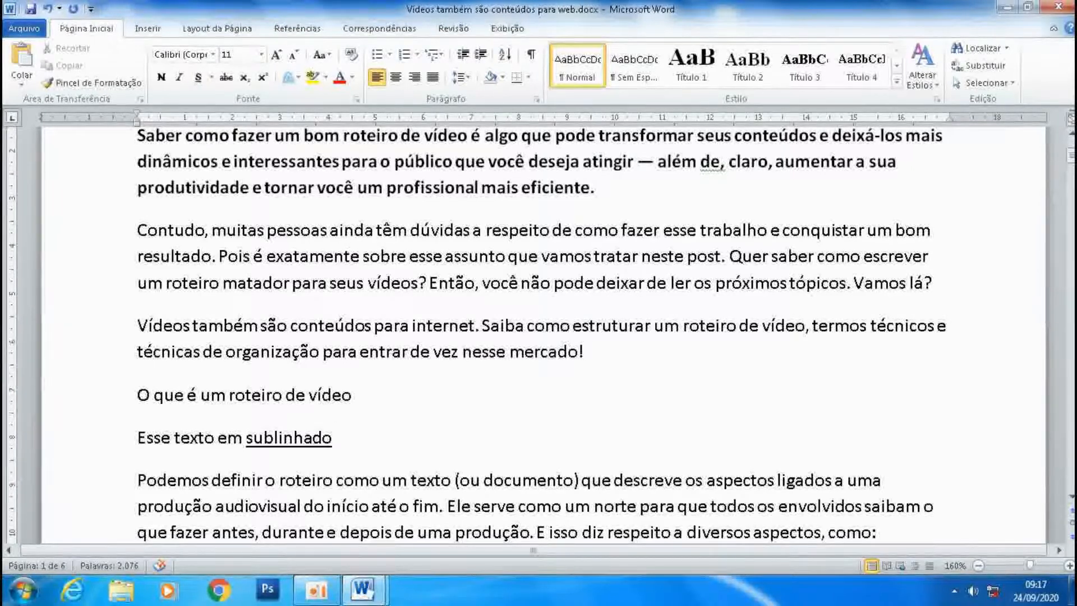
pyautogui.write('até')
# Delete the whole "Esse texto em sublinhado até" sample line
pyautogui.click(245, 443)
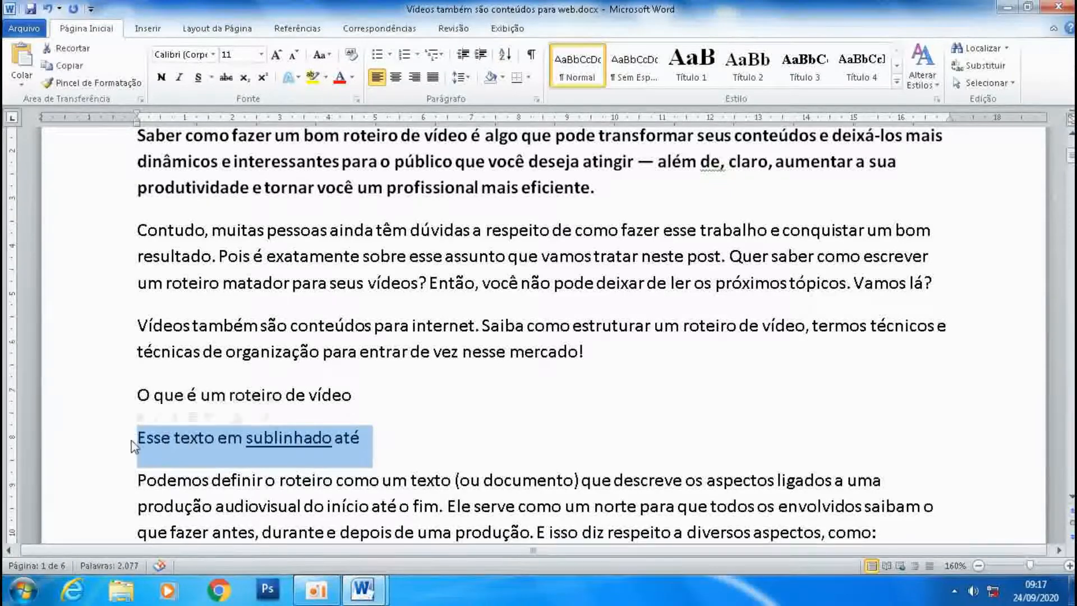
pyautogui.press('Delete')
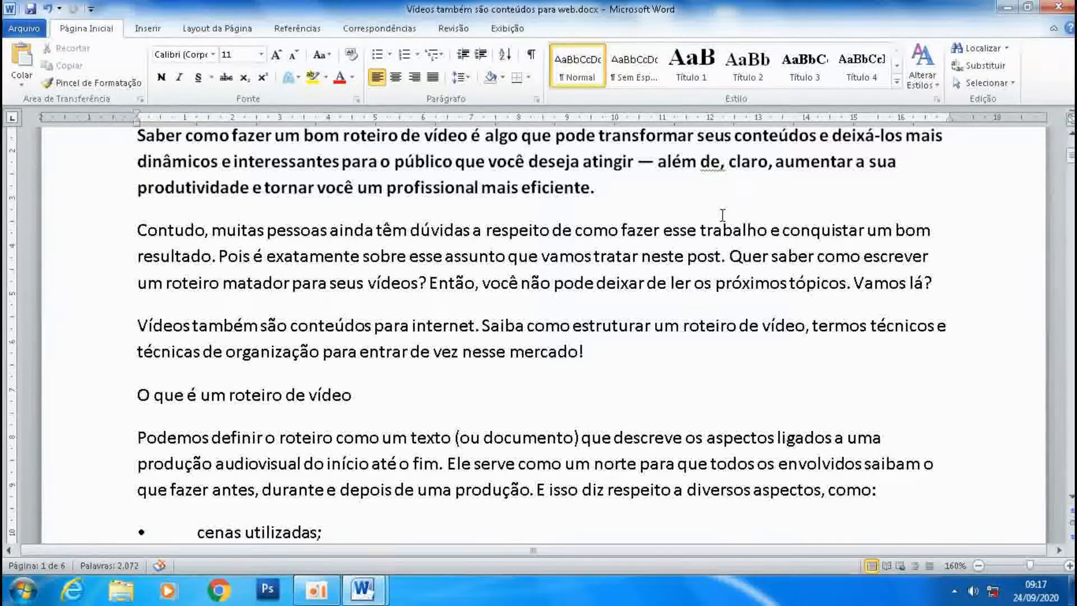
# Look through the following pages of the document and go back up towards the second page
pyautogui.scroll(3, 722, 215)
pyautogui.scroll(-2, 661, 242)
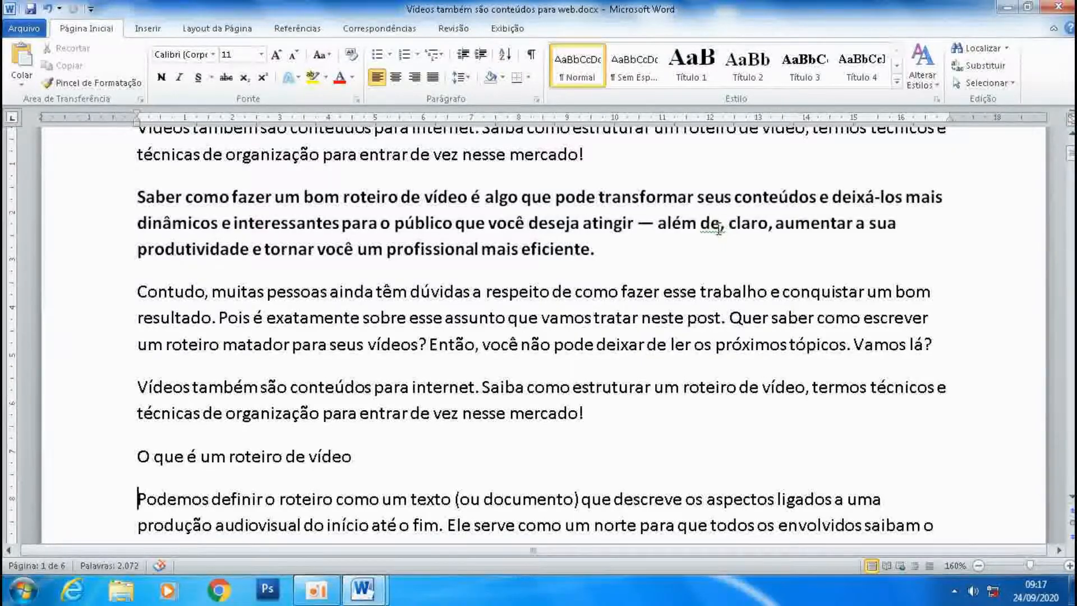
pyautogui.scroll(-10, 720, 227)
pyautogui.scroll(-20, 719, 229)
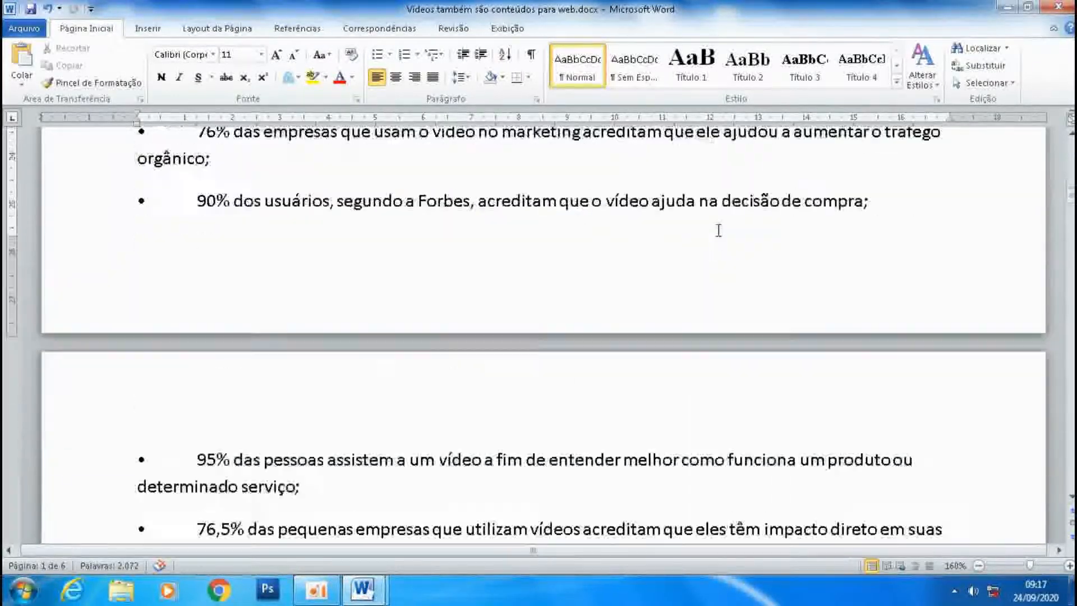
pyautogui.scroll(-20, 718, 232)
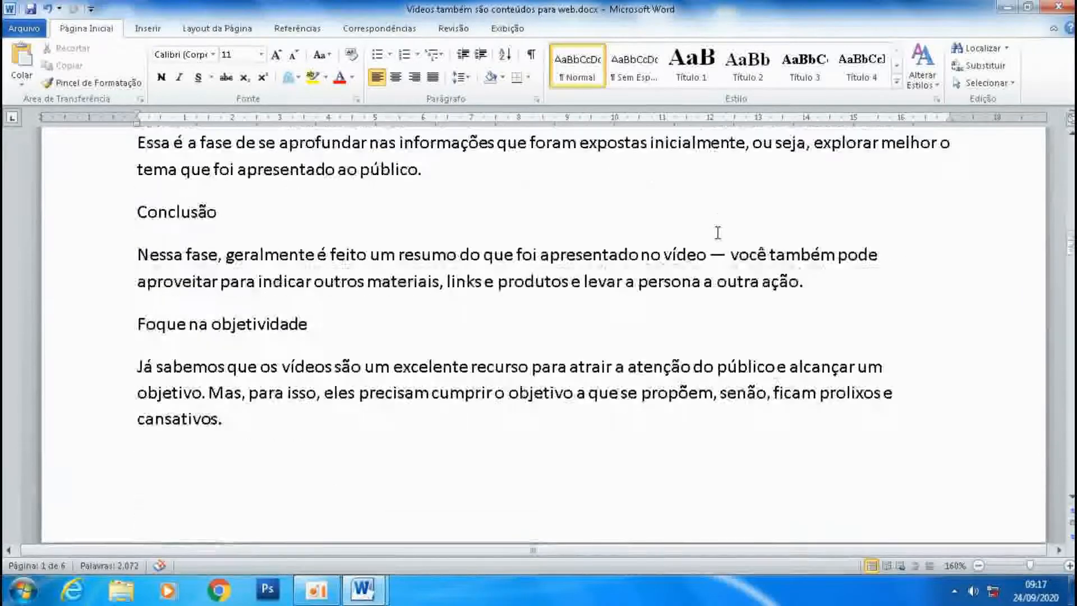
pyautogui.scroll(2, 684, 243)
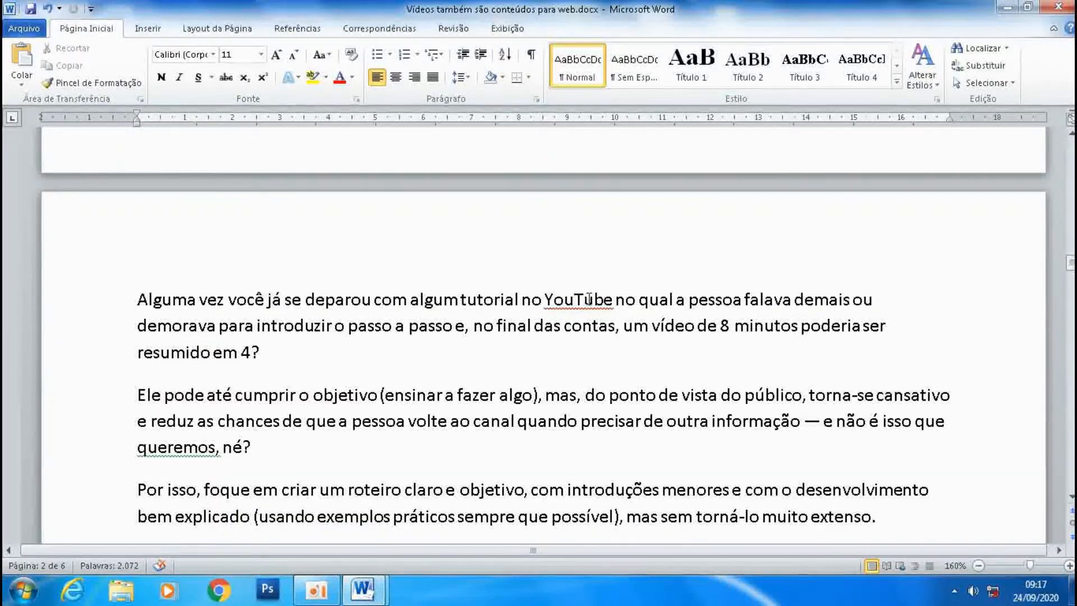
pyautogui.scroll(20, 694, 261)
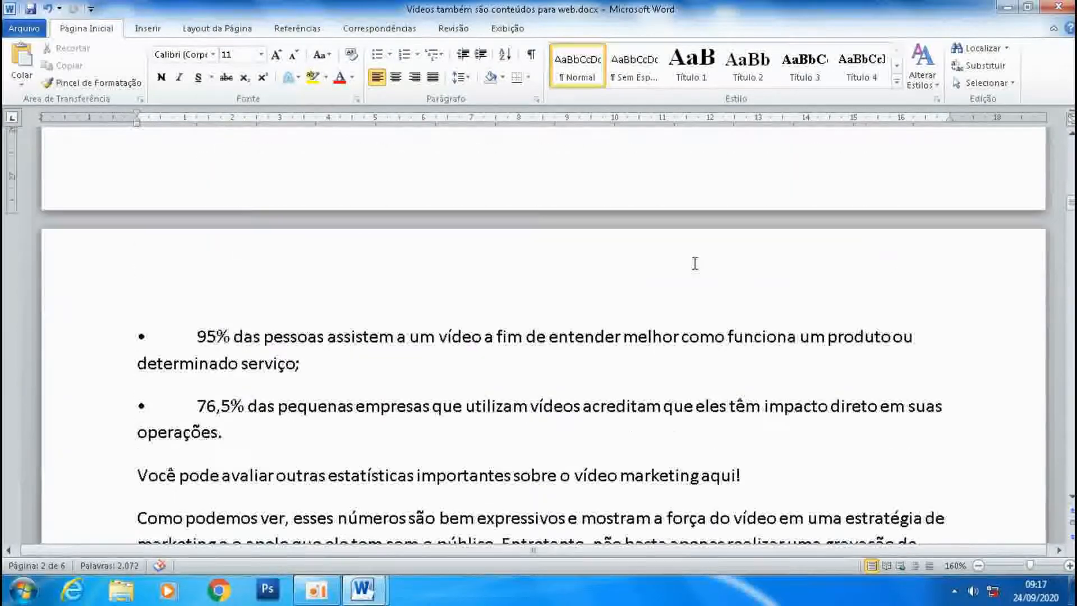
# Delete the comma after "além de" in the bold paragraph on the first page
pyautogui.scroll(20, 694, 263)
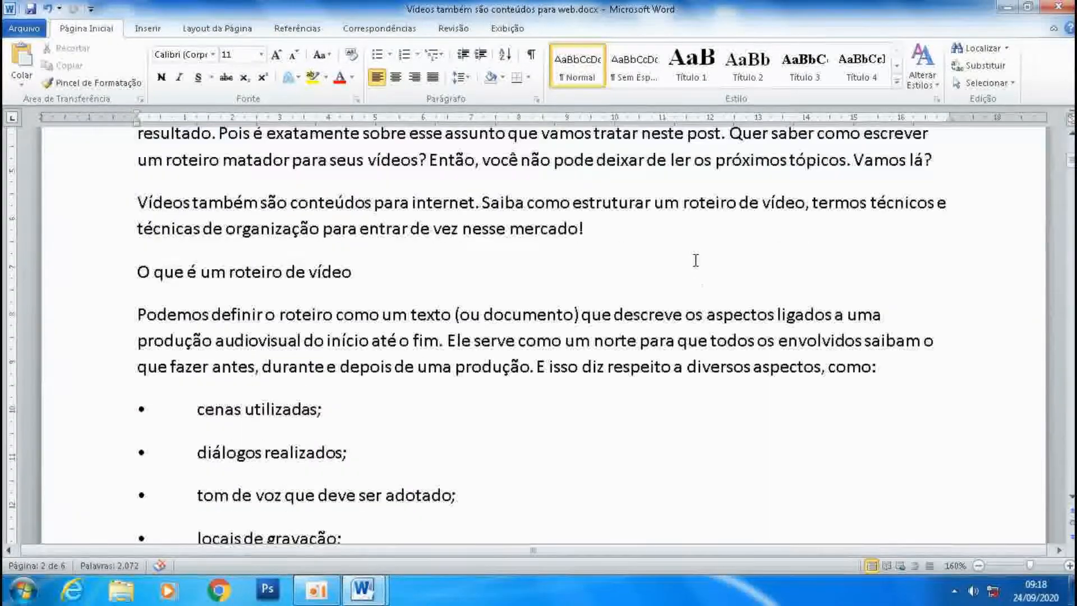
pyautogui.scroll(4, 695, 260)
pyautogui.click(725, 287)
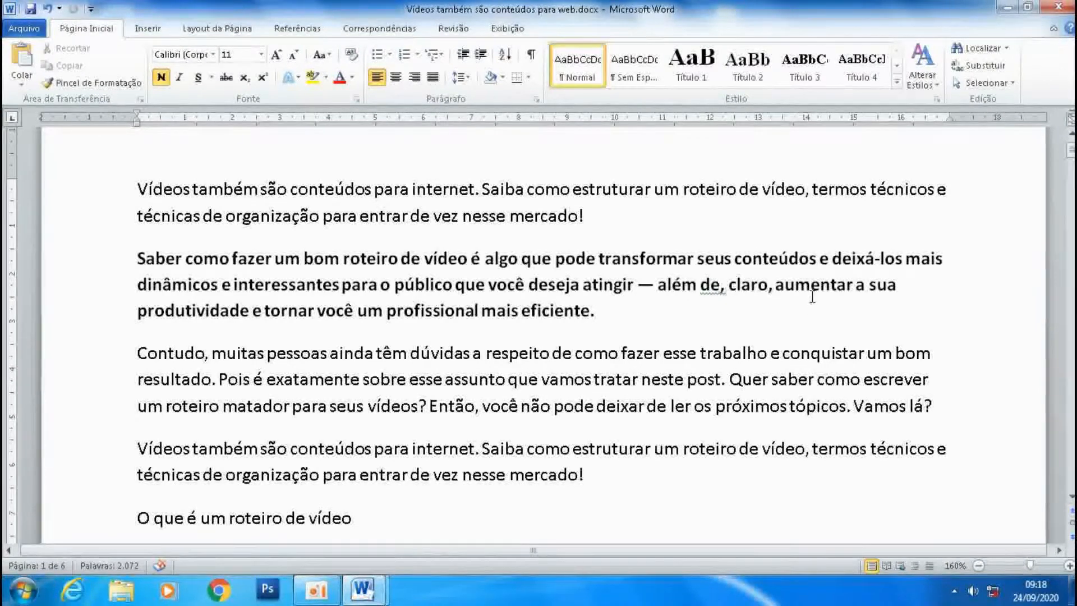
pyautogui.press('BackSpace')
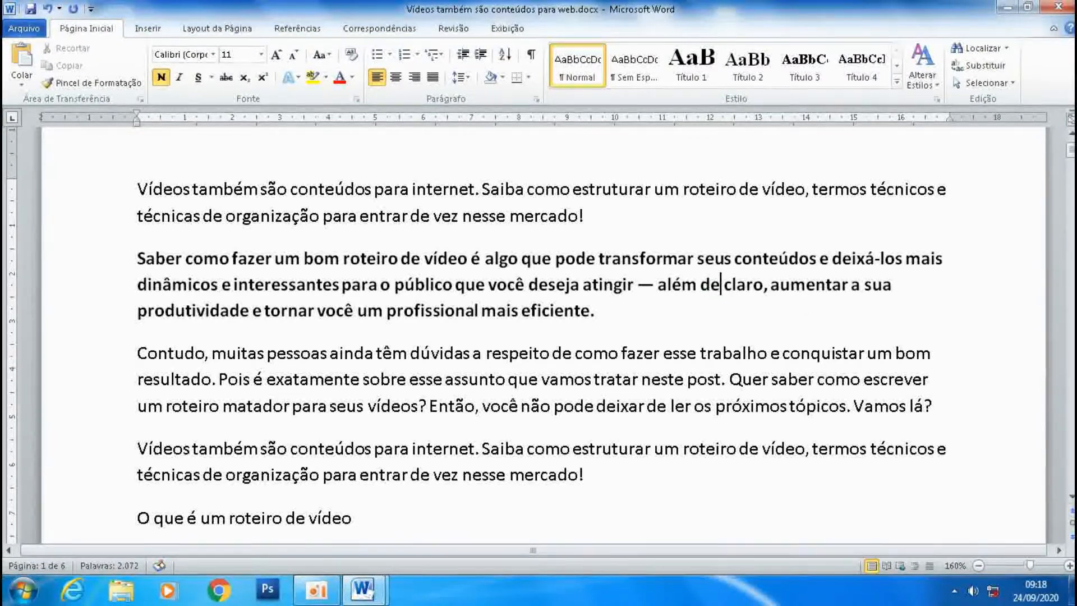
# Add a line reading "Amanhã, continuaremos" below the bold paragraph, replacing the full stop first placed after "Amanhã" with a comma
pyautogui.click(832, 259)
pyautogui.click(649, 316)
pyautogui.press('Return')
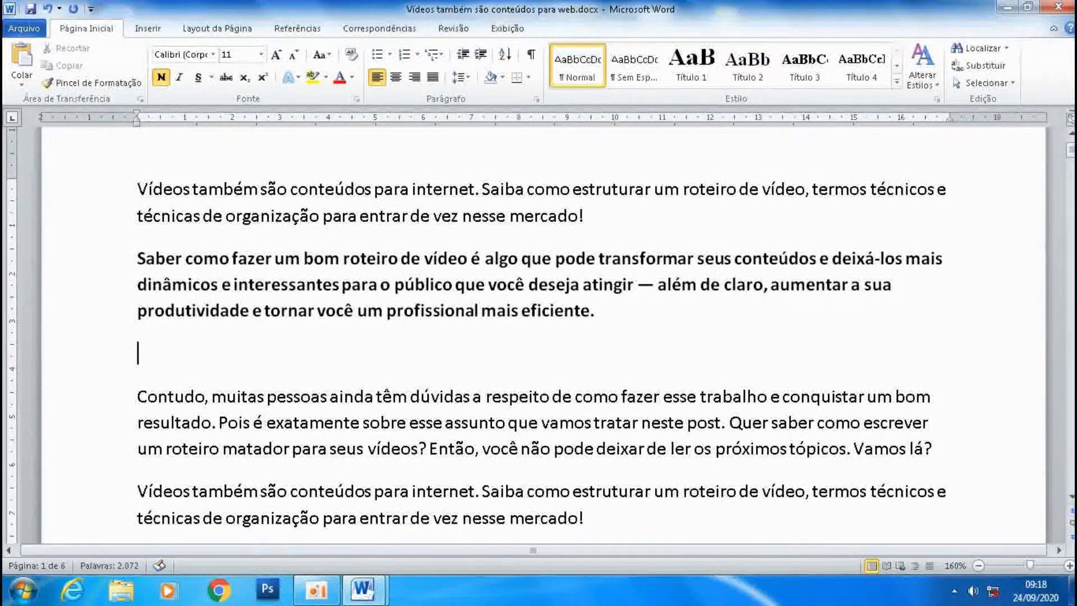
pyautogui.write('Amanhã.')
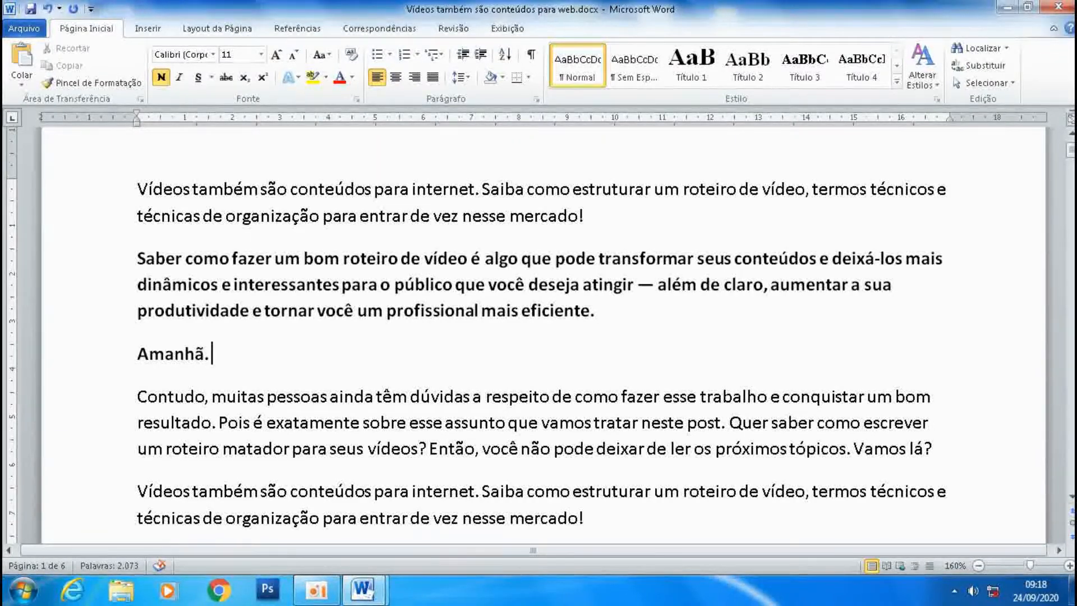
pyautogui.press('BackSpace')
pyautogui.write('continuaremos')
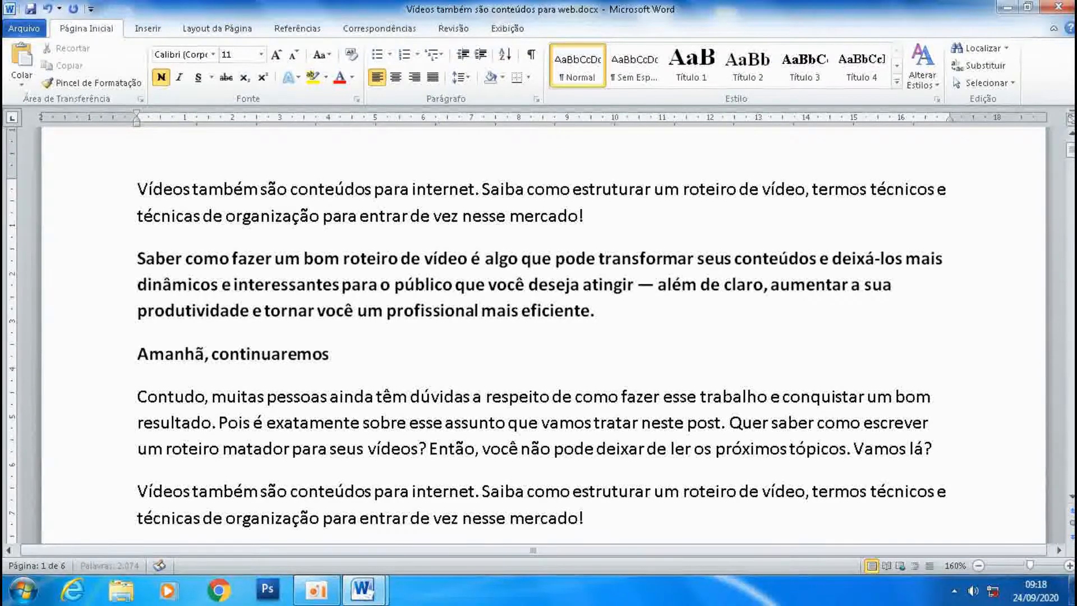
# Delete the whole "Amanhã, continuaremos" line below the bold paragraph
pyautogui.press('BackSpace')
pyautogui.press('BackSpace')
pyautogui.press('BackSpace')
pyautogui.press('BackSpace')
pyautogui.press('BackSpace')
pyautogui.press('BackSpace')
pyautogui.press('BackSpace')
pyautogui.press('BackSpace')
pyautogui.press('BackSpace')
pyautogui.press('BackSpace')
pyautogui.press('BackSpace')
pyautogui.press('BackSpace')
pyautogui.press('BackSpace')
pyautogui.press('BackSpace')
pyautogui.press('BackSpace')
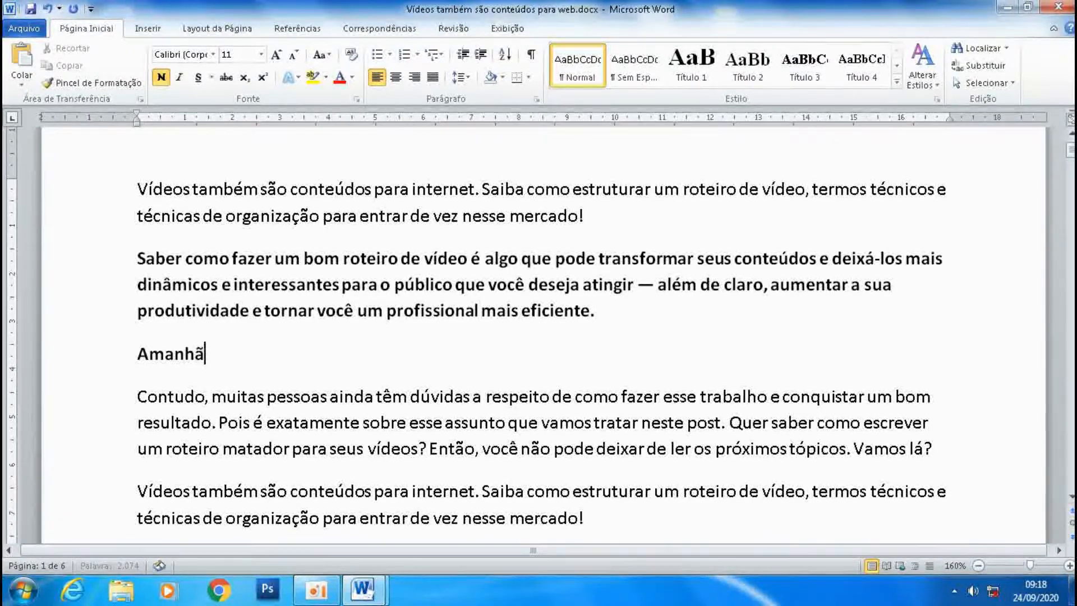
pyautogui.press('BackSpace')
pyautogui.press('BackSpace')
pyautogui.press('BackSpace')
pyautogui.press('BackSpace')
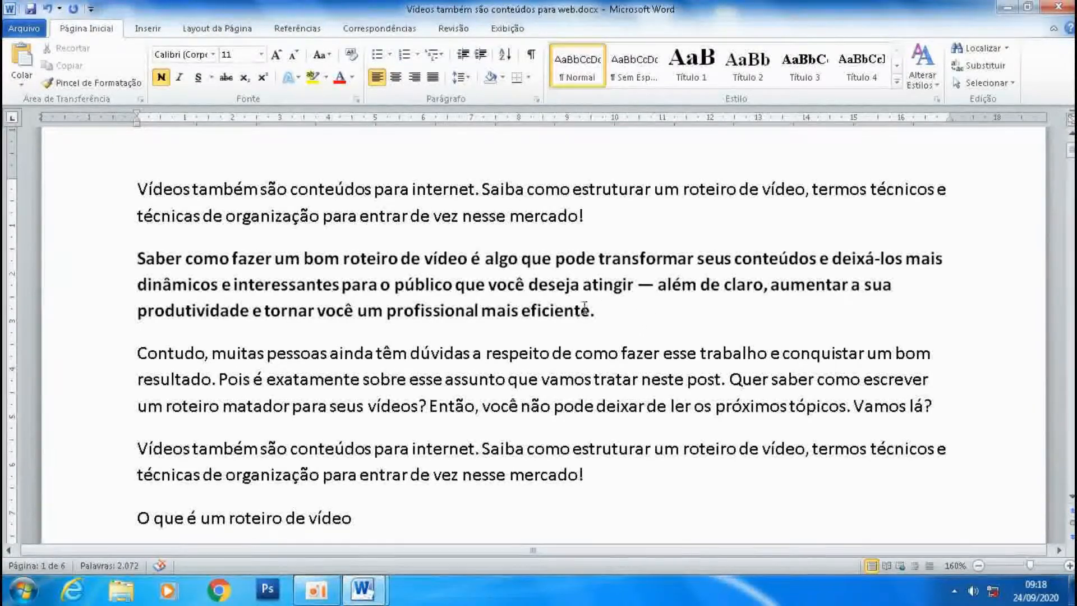
# Look through the first three pages for words flagged by the proofing check, examining "entendermos" and "YouTube"
pyautogui.scroll(-9, 455, 306)
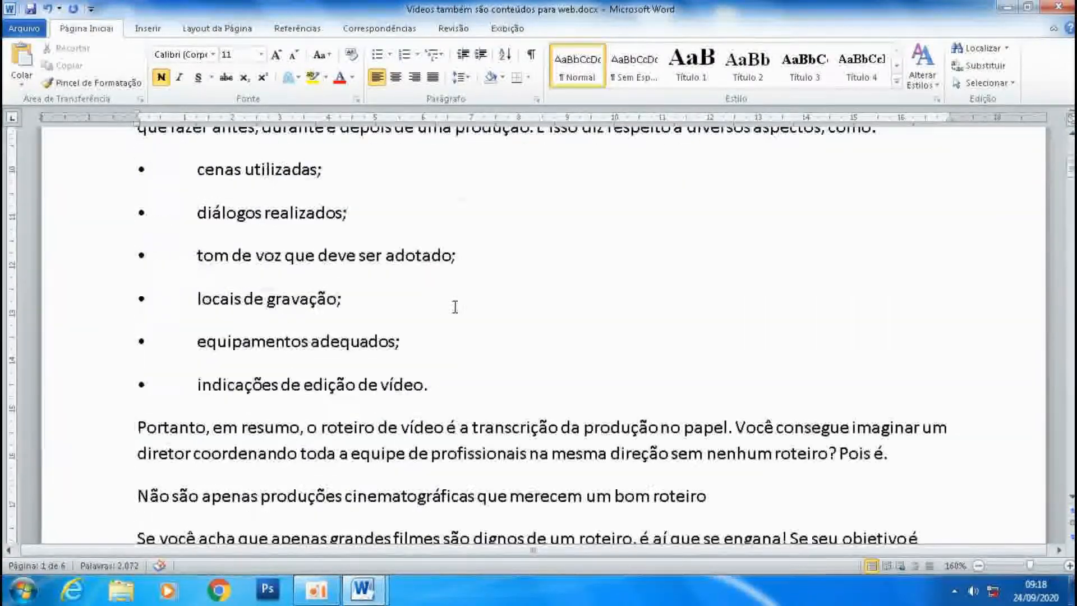
pyautogui.scroll(-3, 455, 305)
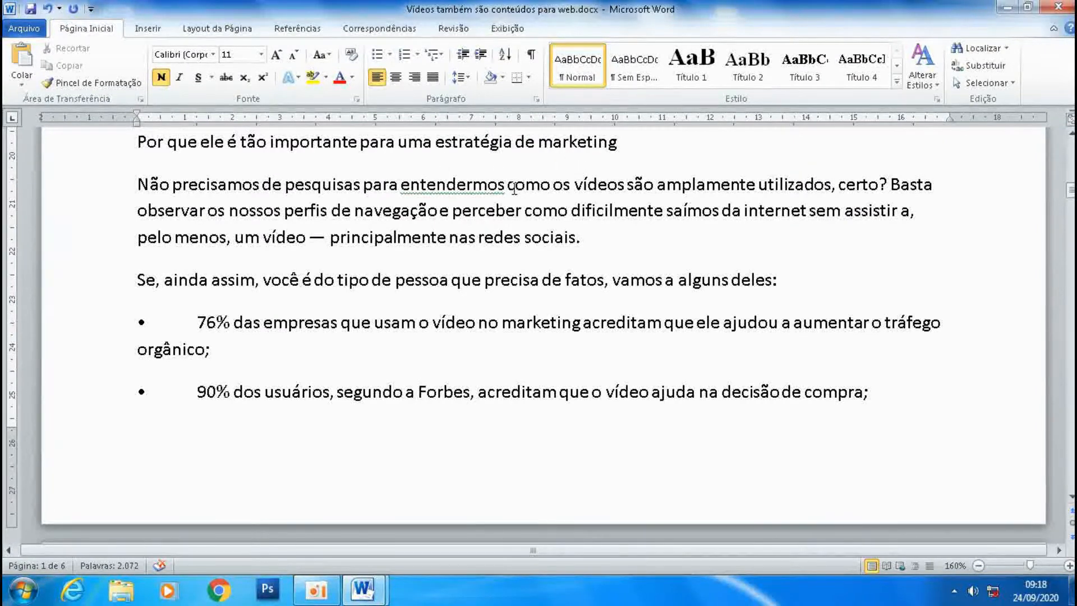
pyautogui.click(402, 185)
pyautogui.scroll(-10, 533, 183)
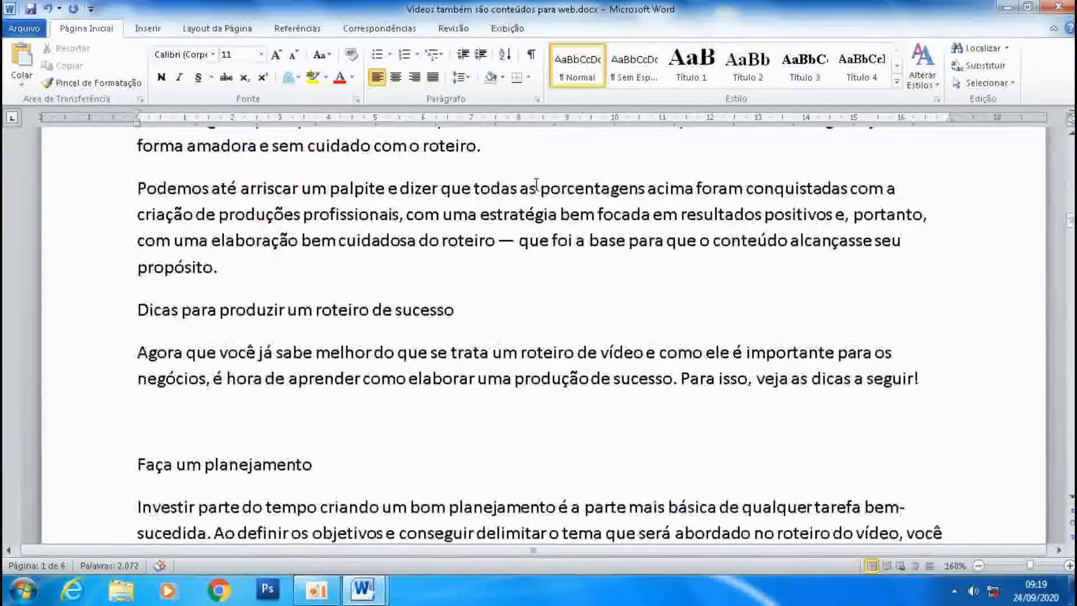
pyautogui.scroll(-15, 536, 185)
pyautogui.scroll(2, 545, 183)
pyautogui.click(617, 245)
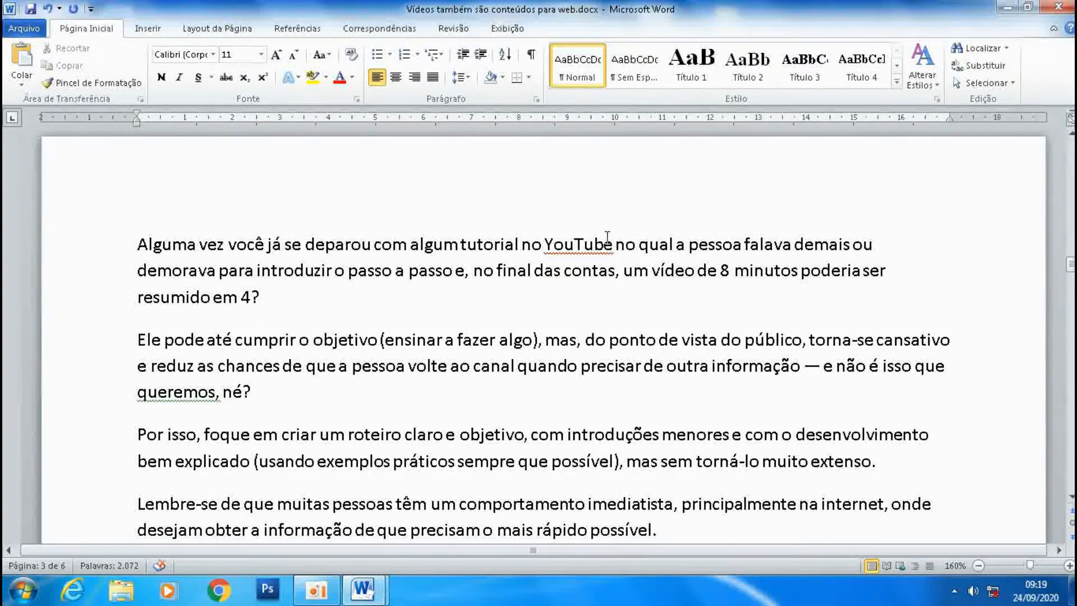
pyautogui.moveTo(613, 242); pyautogui.dragTo(544, 245)
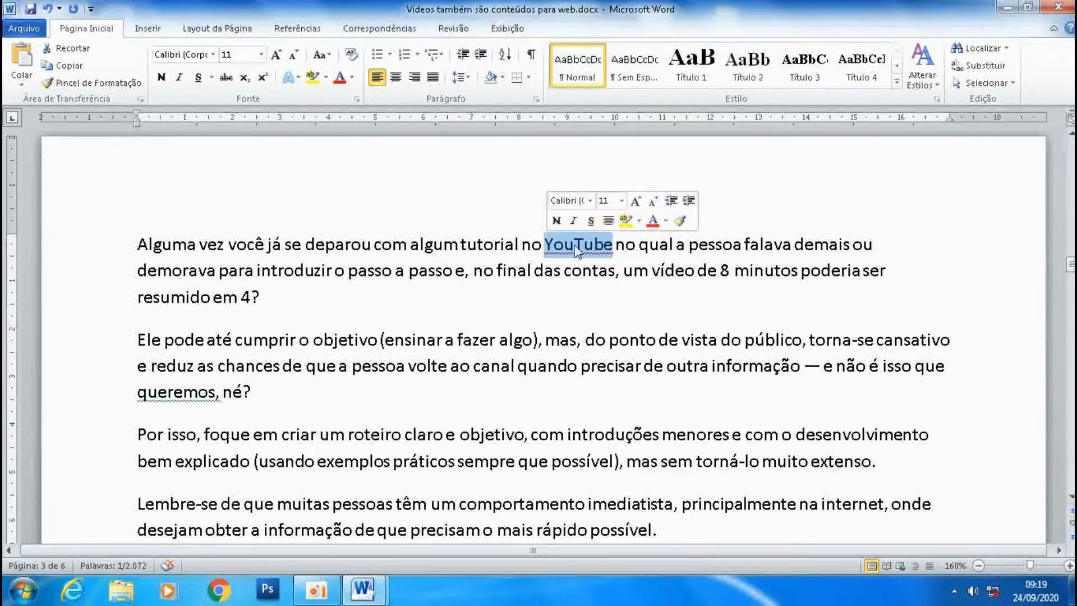
pyautogui.click(273, 288)
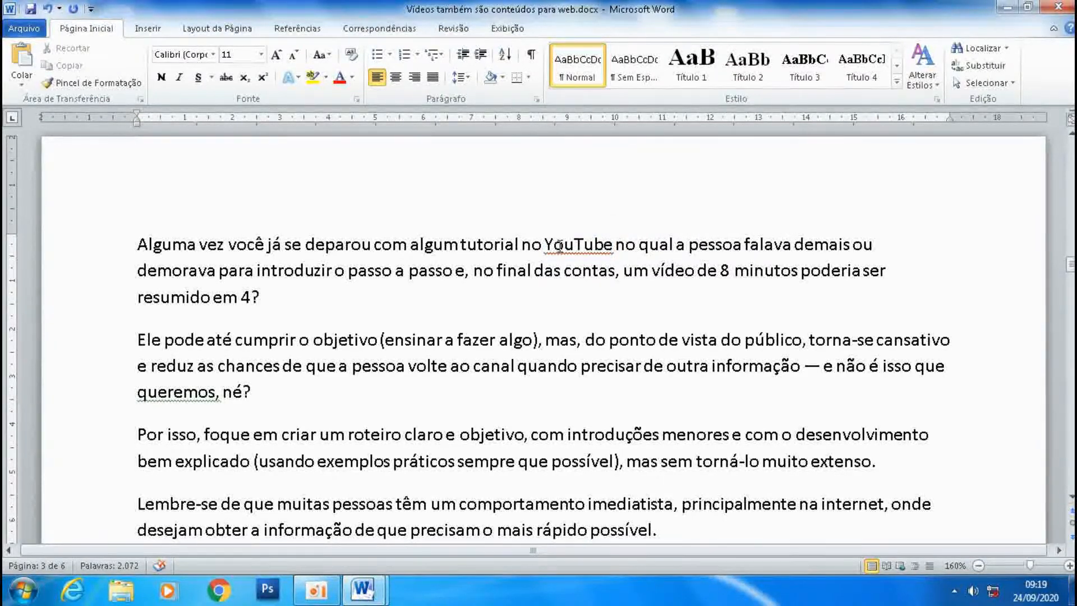
pyautogui.moveTo(452, 272)
pyautogui.mouseDown()
pyautogui.moveTo(417, 273)
pyautogui.moveTo(434, 278)
pyautogui.mouseUp()
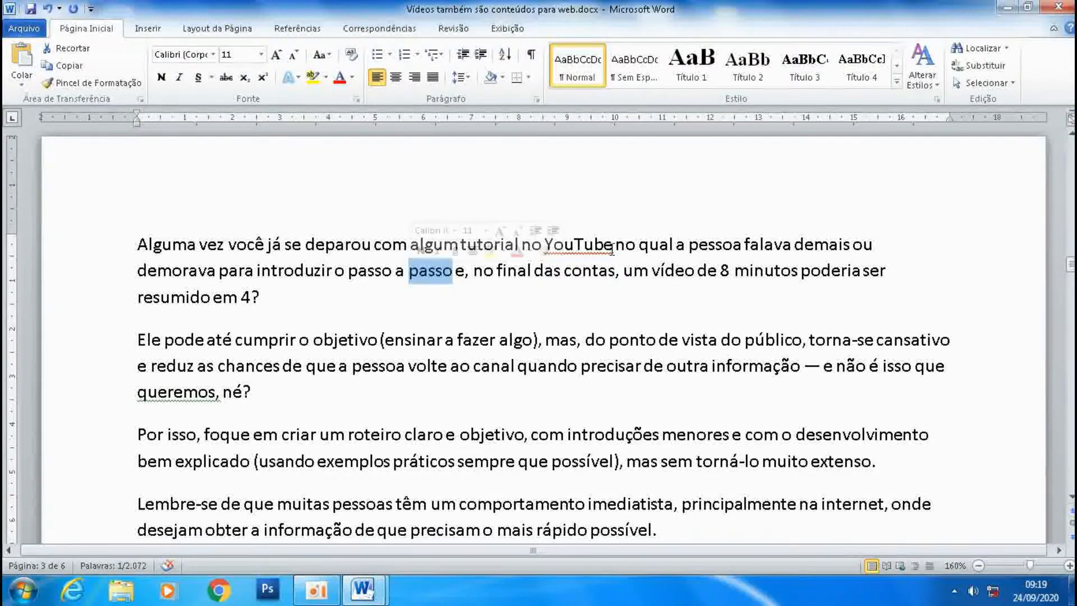
pyautogui.moveTo(613, 245); pyautogui.dragTo(543, 245)
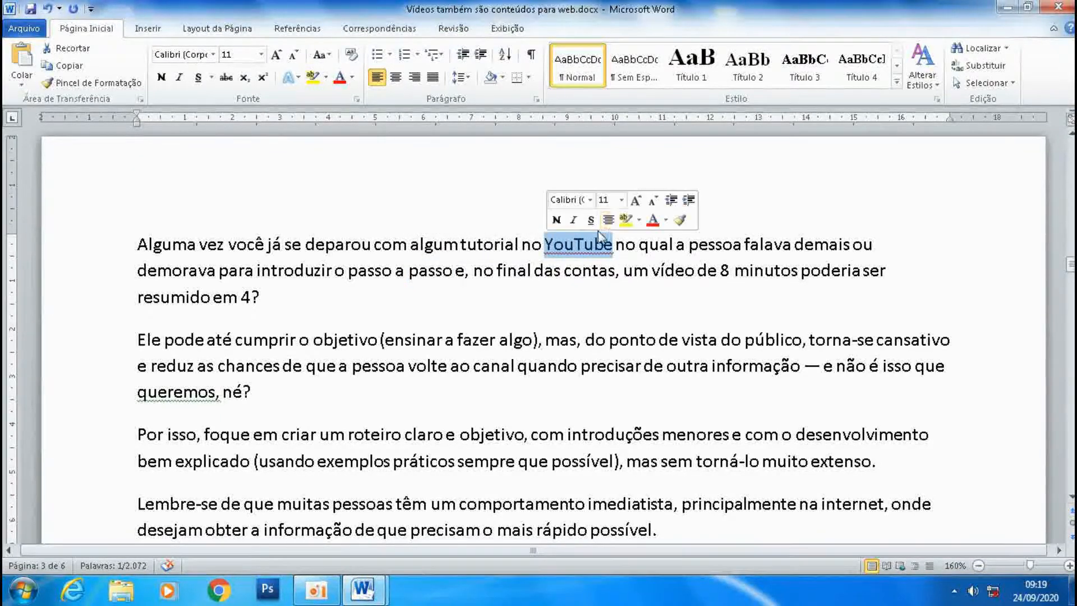
pyautogui.click(645, 271)
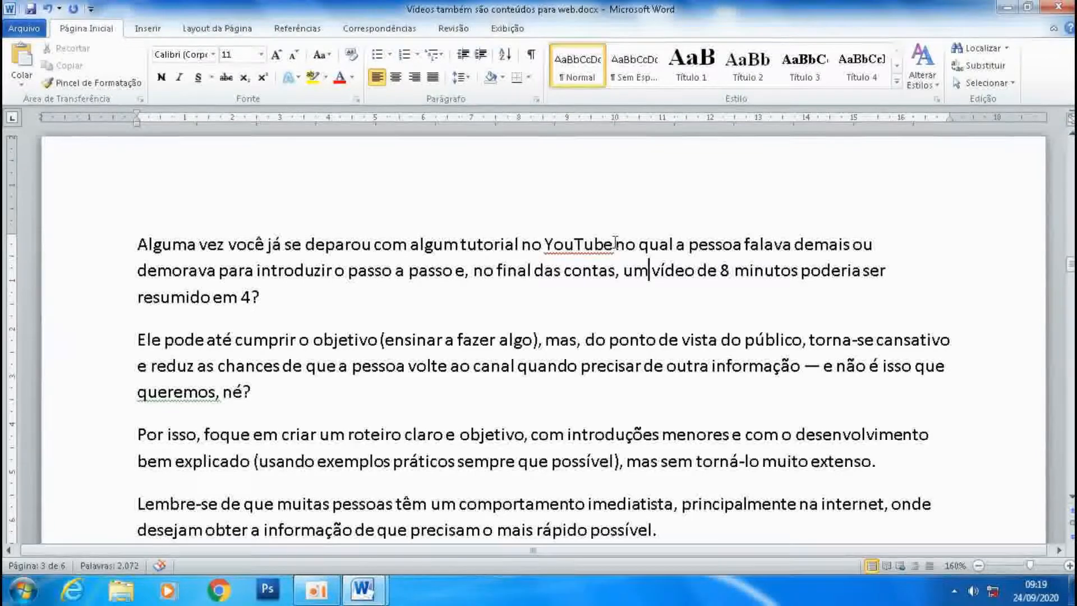
# Run the spelling and grammar check, add "YouTube" to the dictionary, and end the check
pyautogui.press('F7')
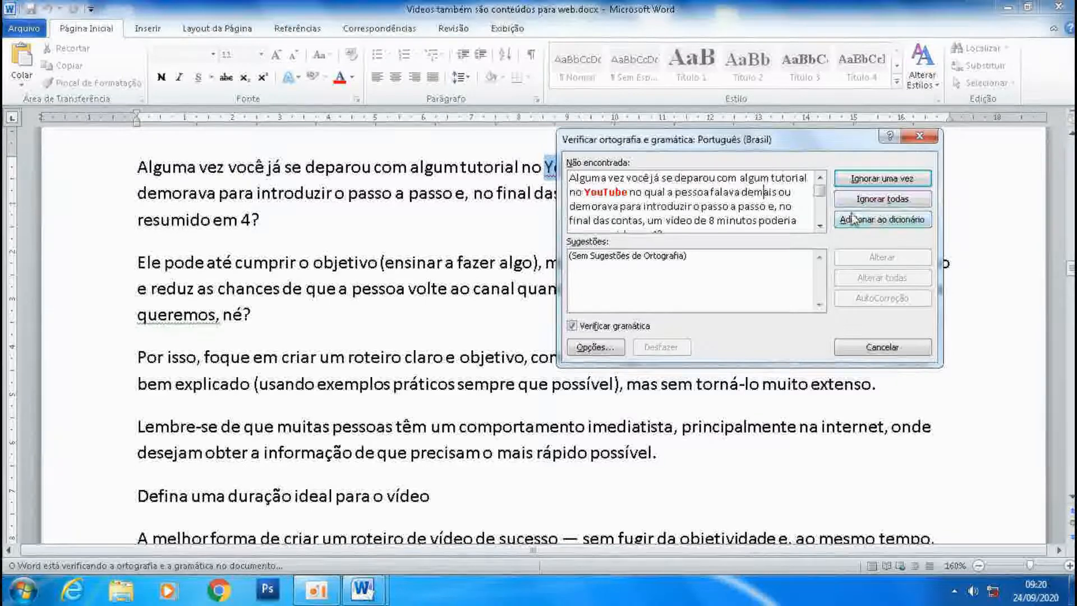
pyautogui.click(882, 219)
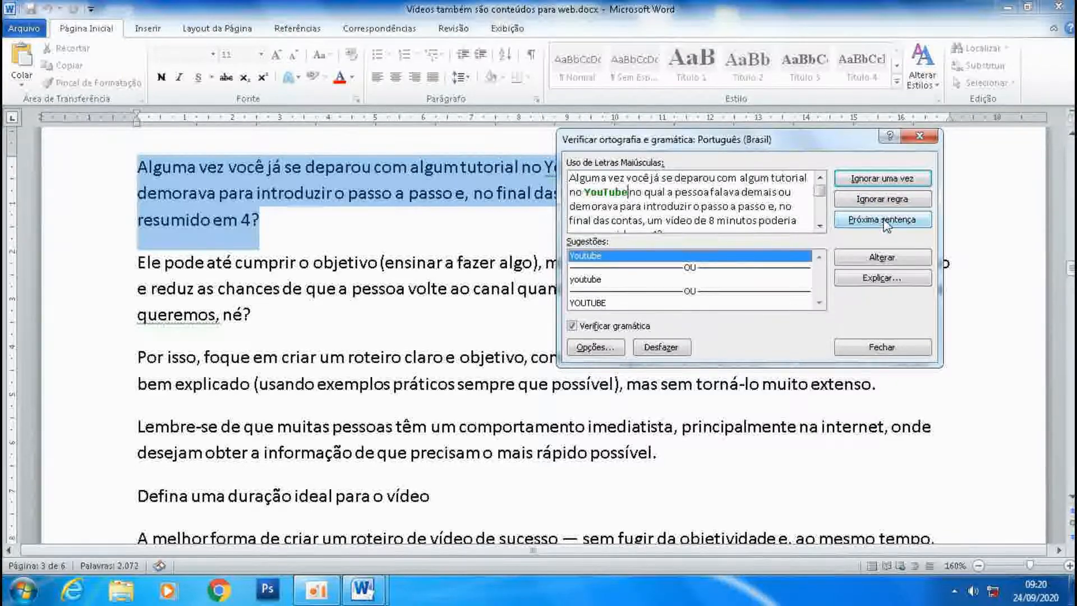
pyautogui.click(882, 346)
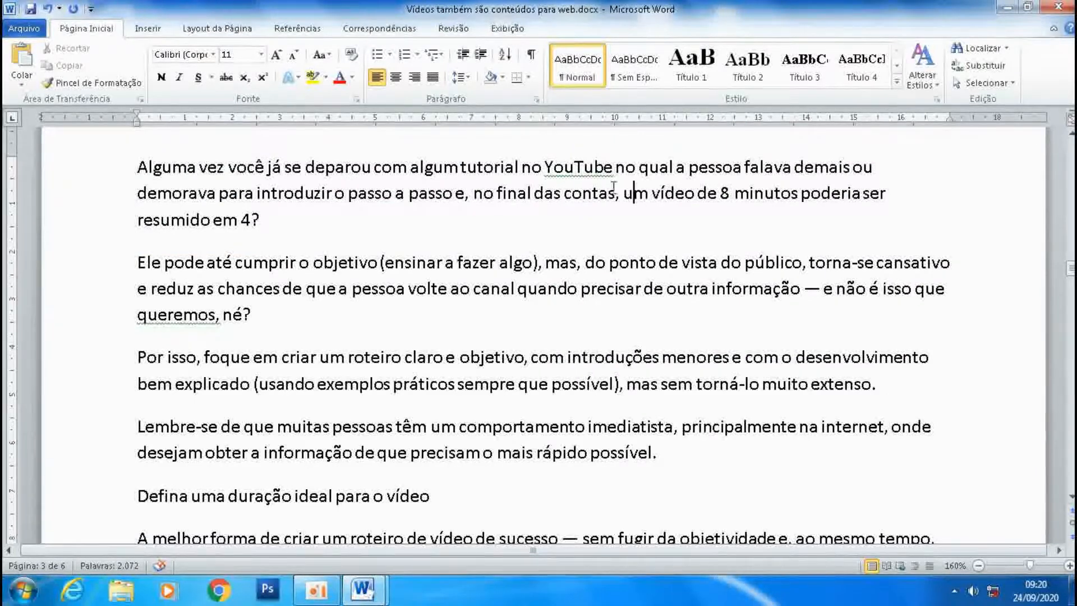
# Apply the suggestion "Youtube" to the flagged word "YouTube", and change it back to "YouTube" from its suggestions
pyautogui.rightClick(593, 166)
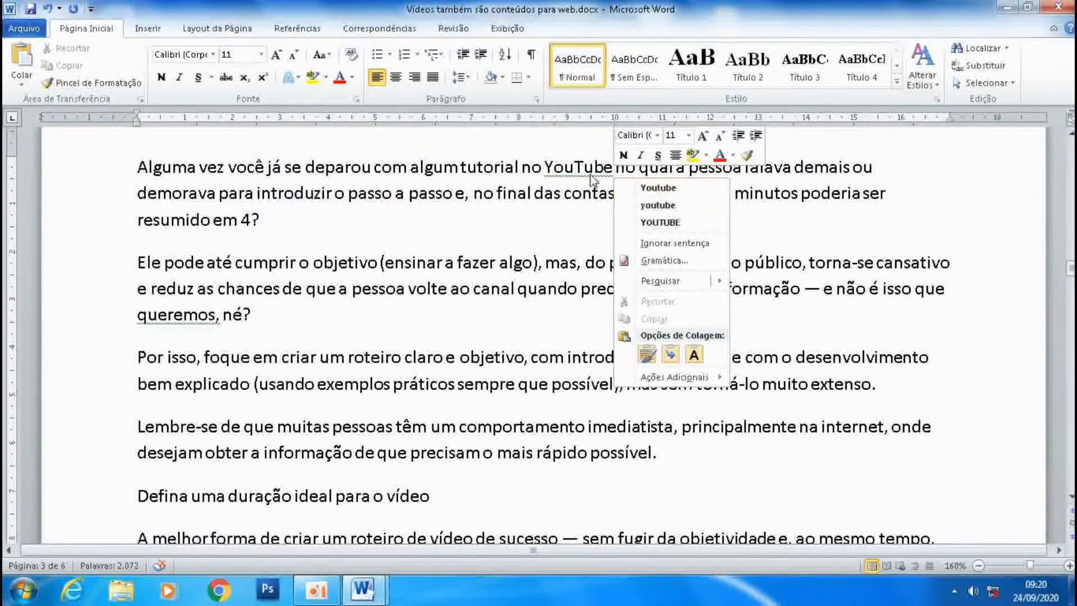
pyautogui.click(661, 189)
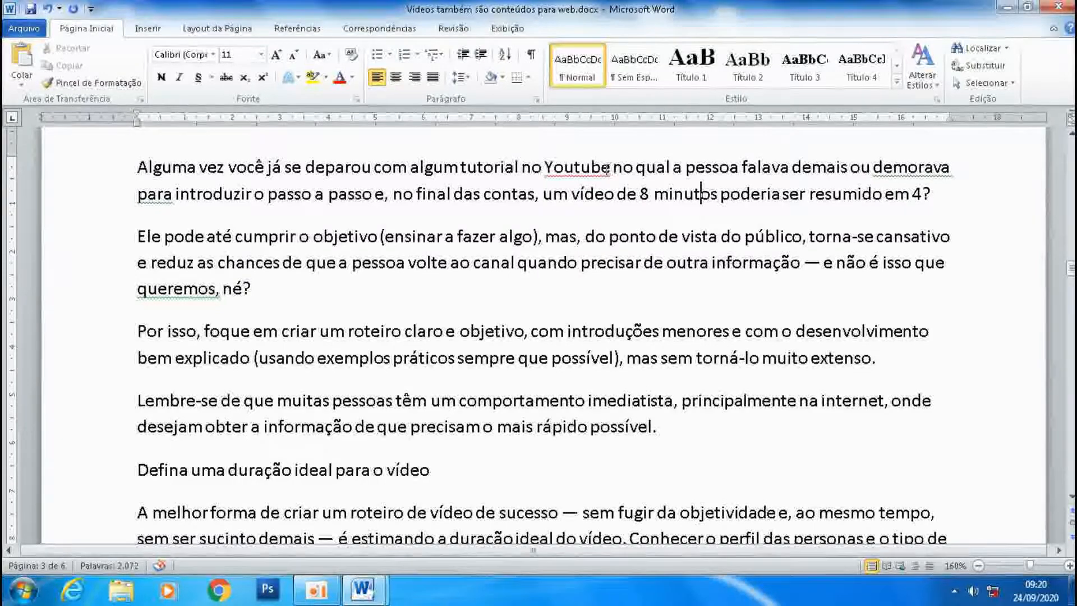
pyautogui.rightClick(594, 168)
pyautogui.click(645, 188)
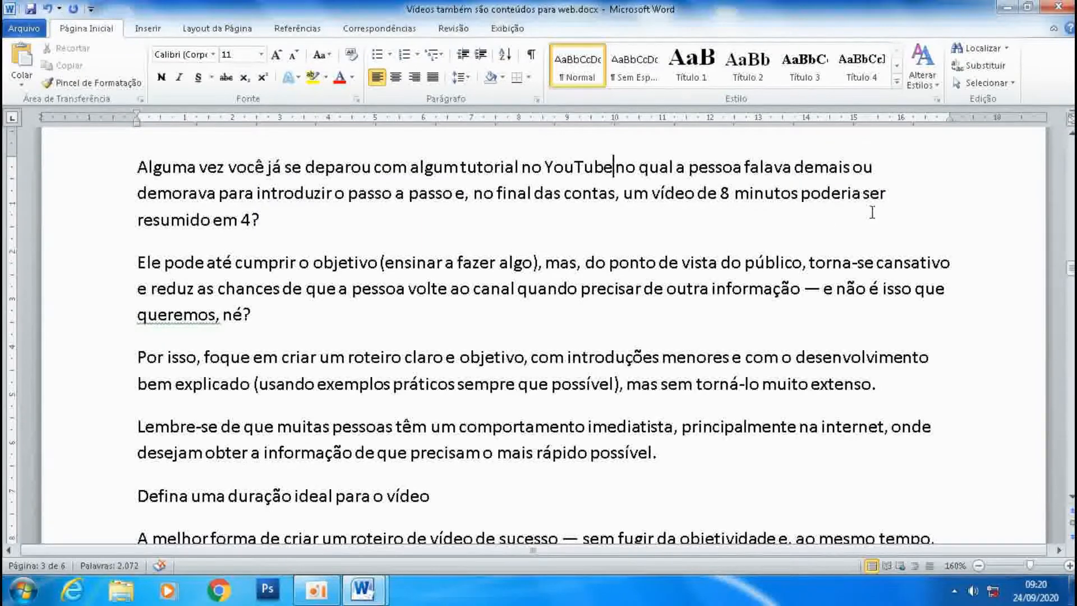
pyautogui.click(724, 179)
pyautogui.moveTo(613, 169); pyautogui.dragTo(552, 171)
# Misspell "Estabeleça" as "Estabelessa" in the line "Estabeleça um ritmo."
pyautogui.scroll(-5, 532, 263)
pyautogui.click(300, 377)
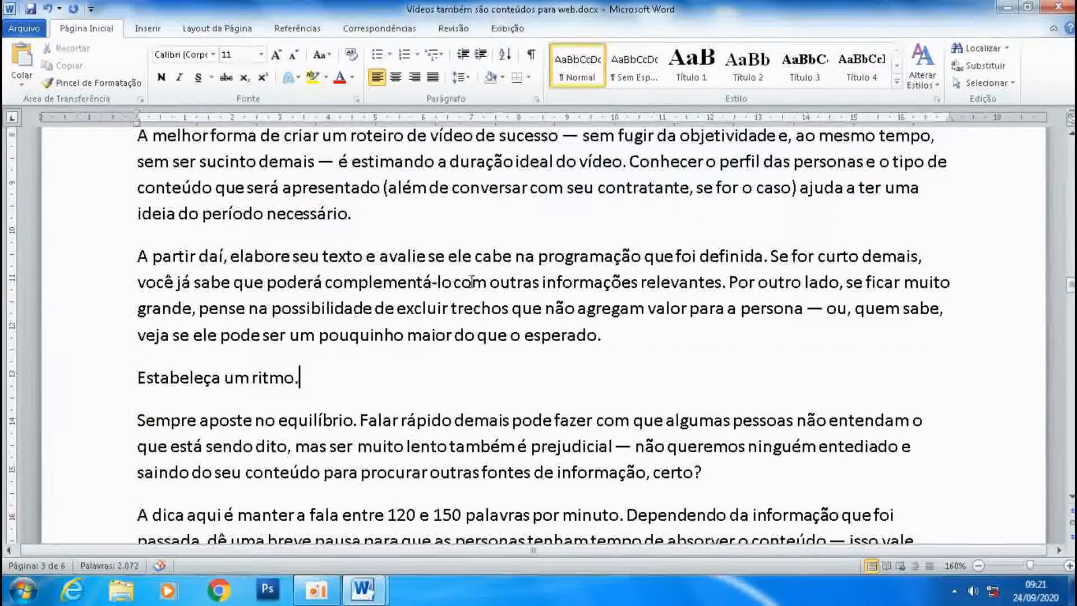
pyautogui.click(209, 378)
pyautogui.press('BackSpace')
pyautogui.write('ss')
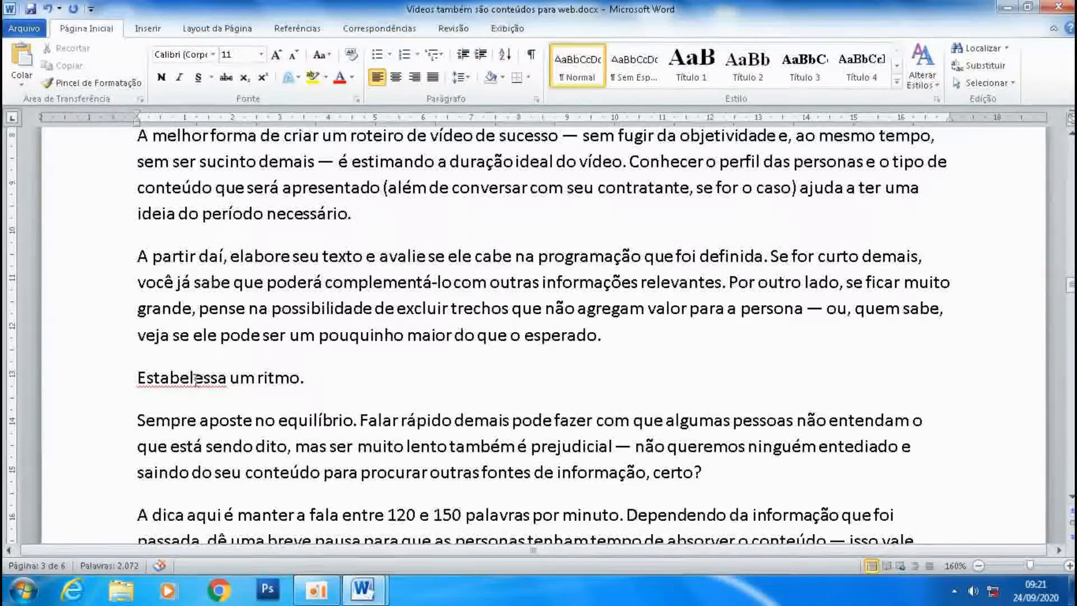
# Correct "Estabelessa" with the suggested spelling "Estabeleça"
pyautogui.rightClick(201, 380)
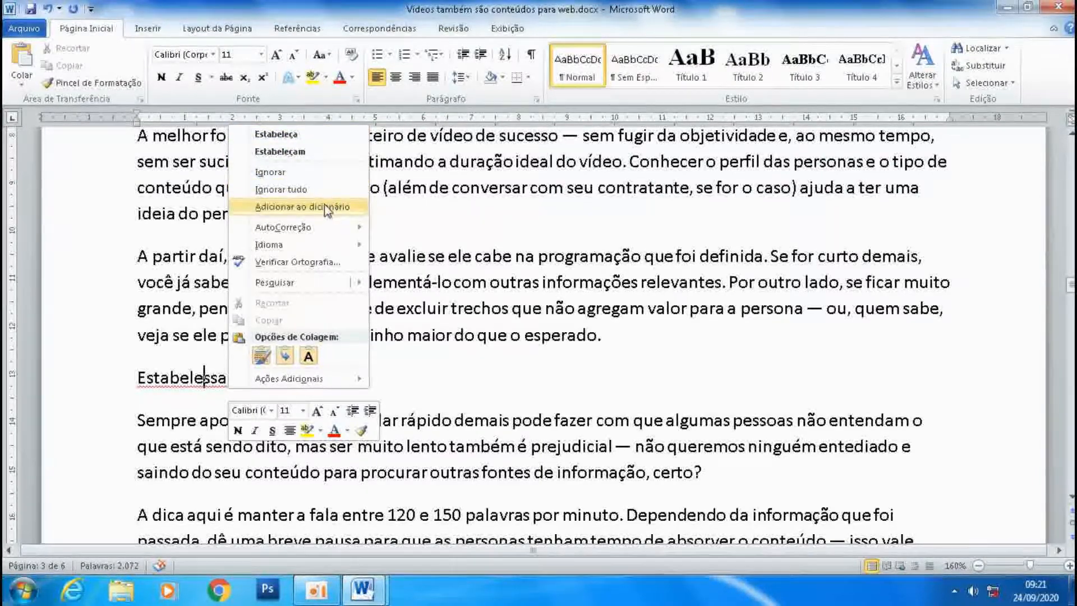
pyautogui.moveTo(301, 228)
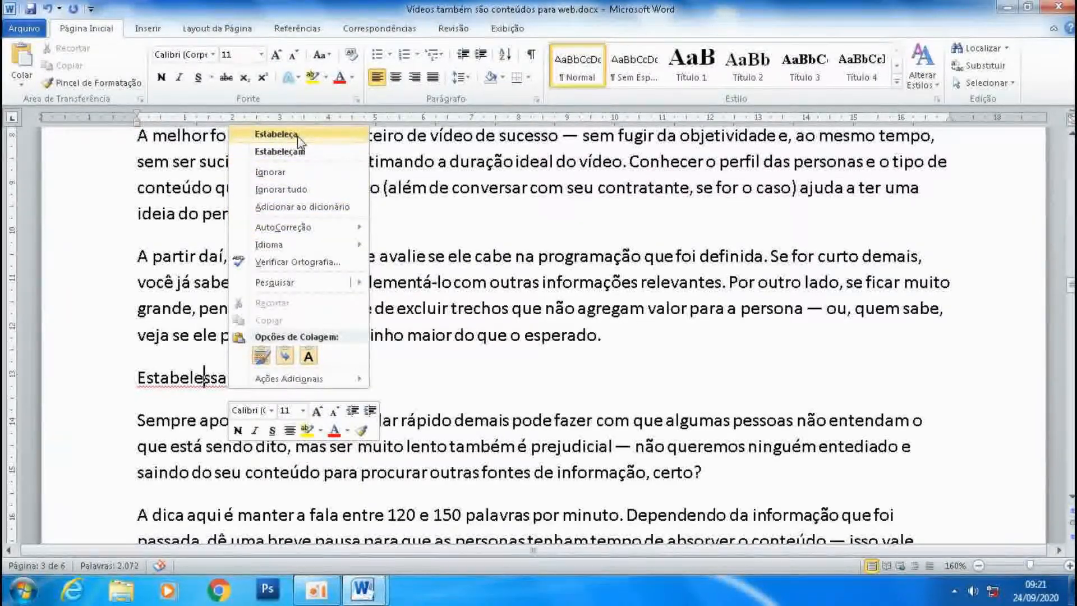
pyautogui.click(275, 135)
# Replace the flagged phrase "demora para" with the suggested "demora a" in the BÔNUS sentence
pyautogui.scroll(-3, 408, 277)
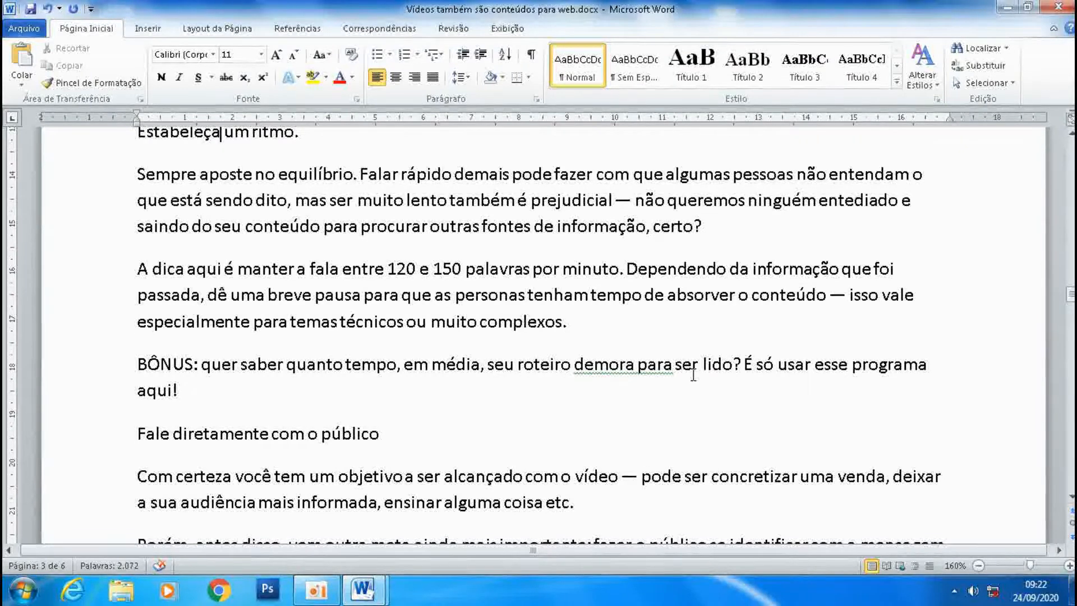
pyautogui.rightClick(612, 370)
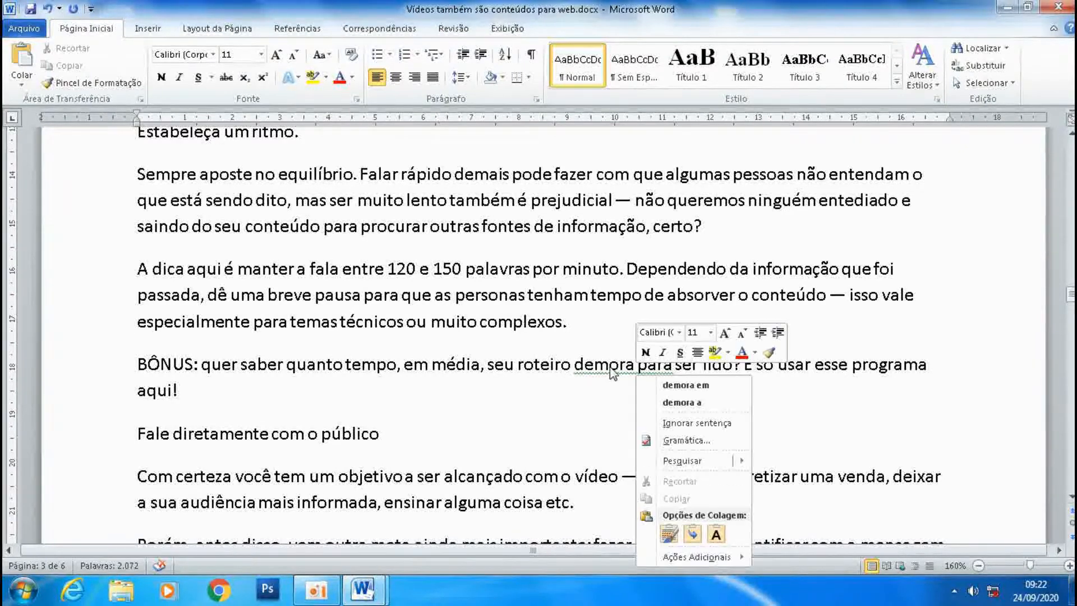
pyautogui.click(688, 402)
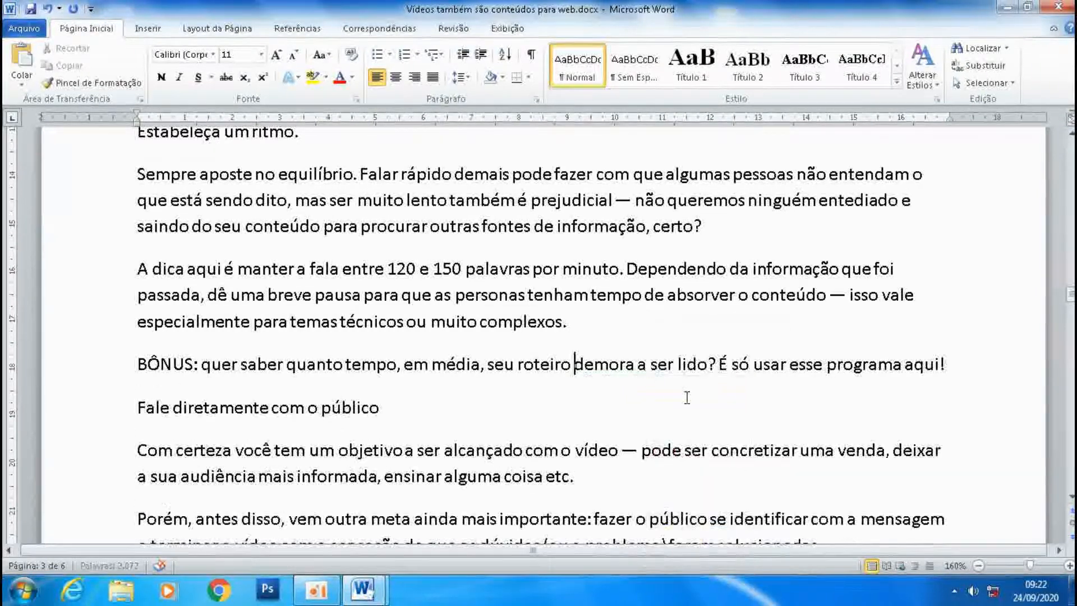
pyautogui.click(729, 287)
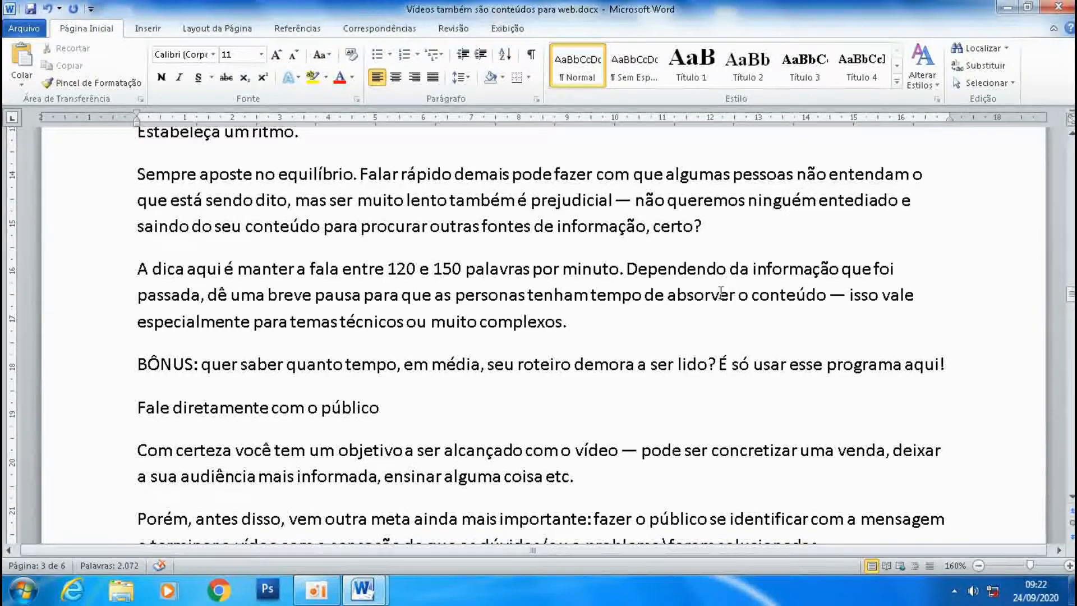
# Place the cursor in the paragraph beginning "A melhor forma de criar" and move it between the first line's start and end
pyautogui.scroll(-3, 665, 323)
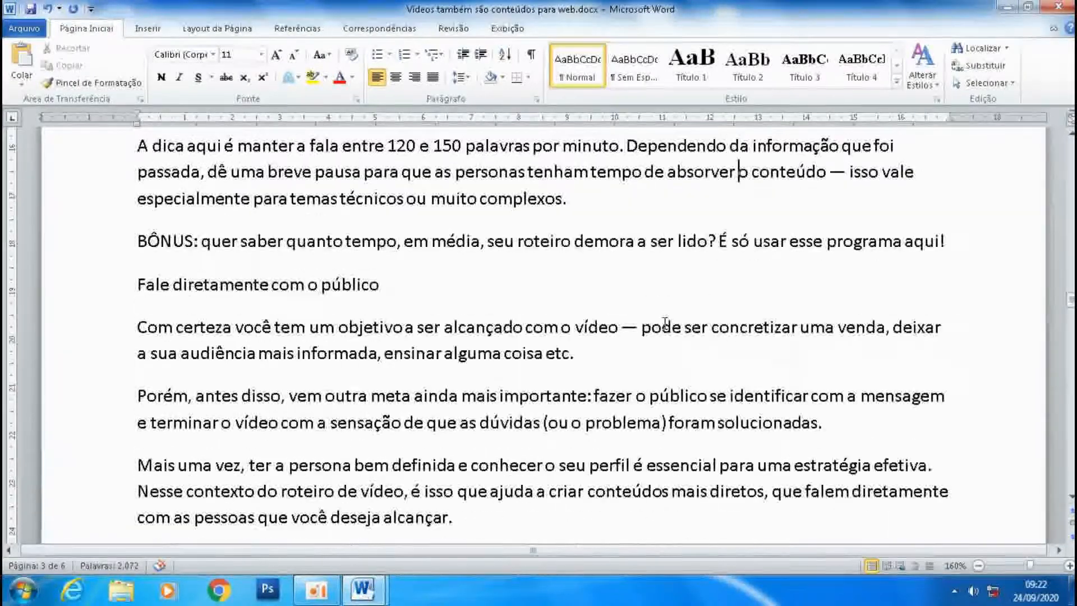
pyautogui.scroll(-3, 704, 298)
pyautogui.scroll(4, 704, 294)
pyautogui.scroll(9, 703, 294)
pyautogui.click(580, 376)
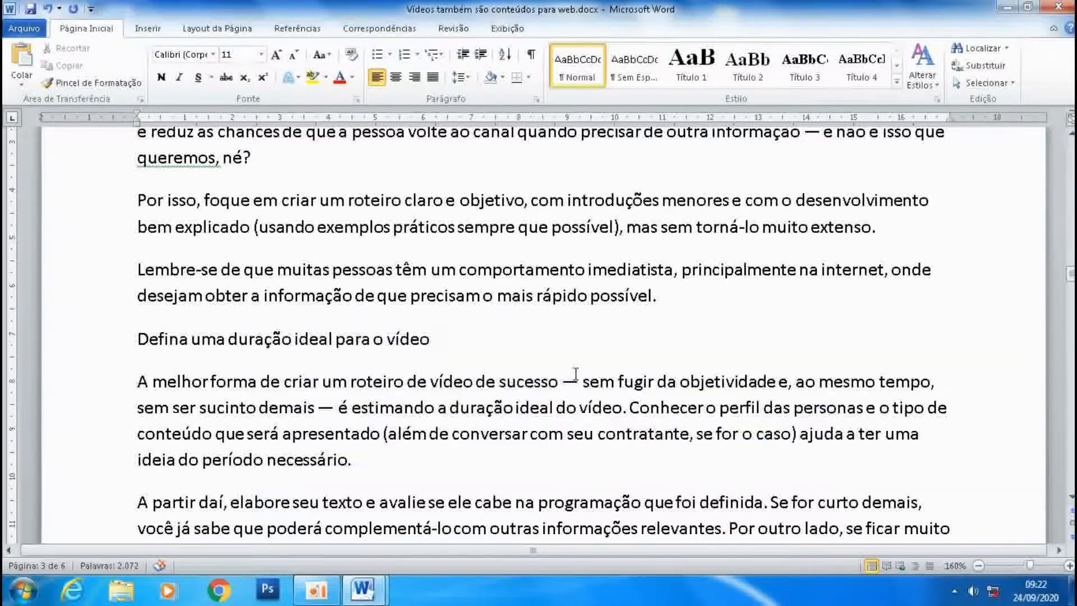
pyautogui.press('Home')
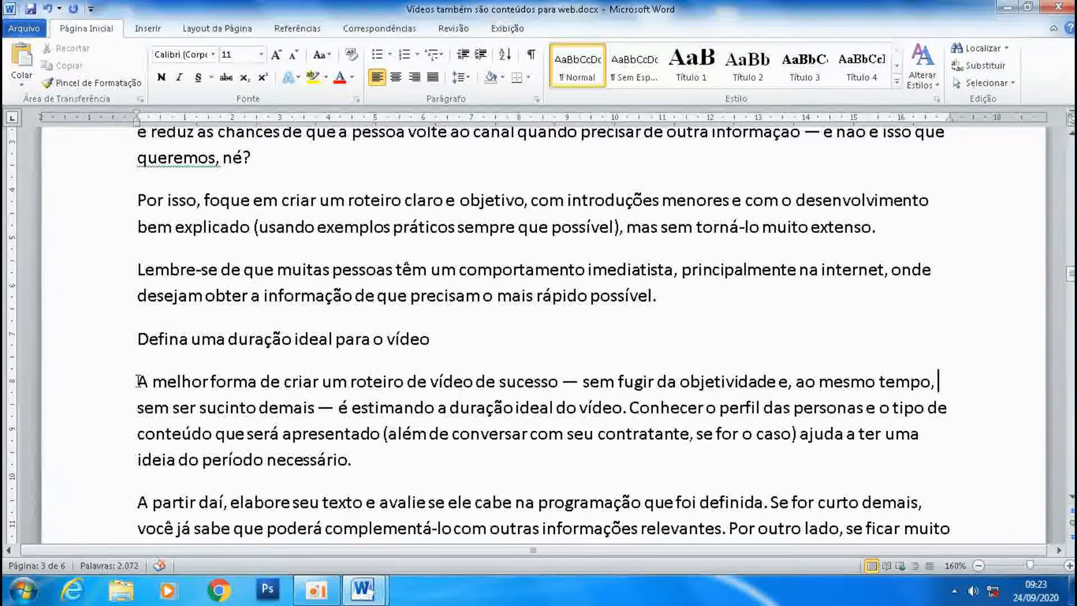
# Move the cursor left from the end of that line through "tempo" to "mesmo", and back to the right
pyautogui.press('Left')
pyautogui.press('Left')
pyautogui.press('Left')
pyautogui.press('Left')
pyautogui.press('Left')
pyautogui.press('Left')
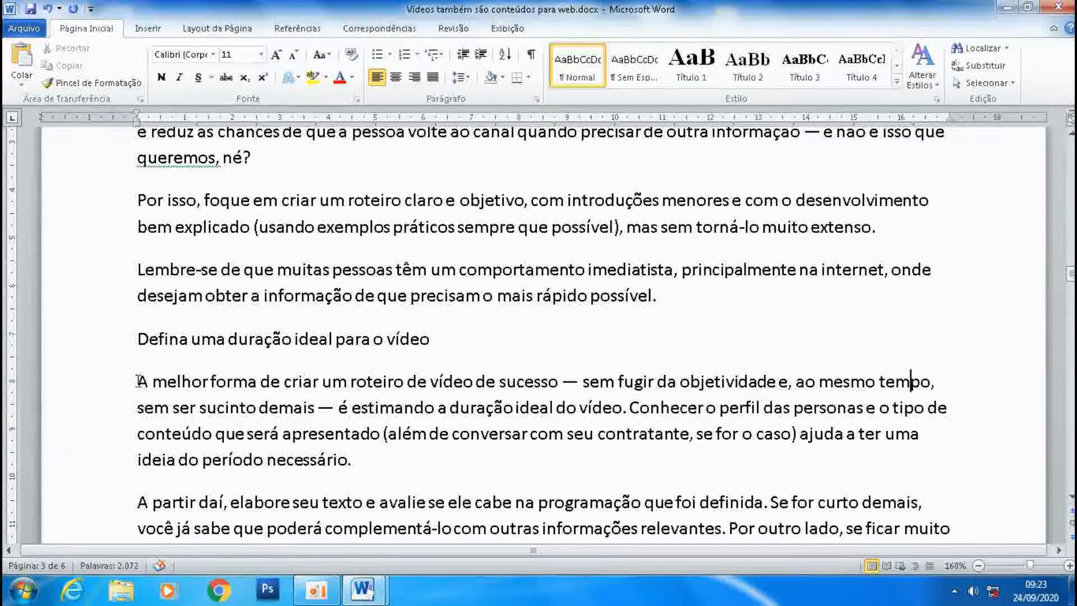
pyautogui.press('Left')
pyautogui.press('Left')
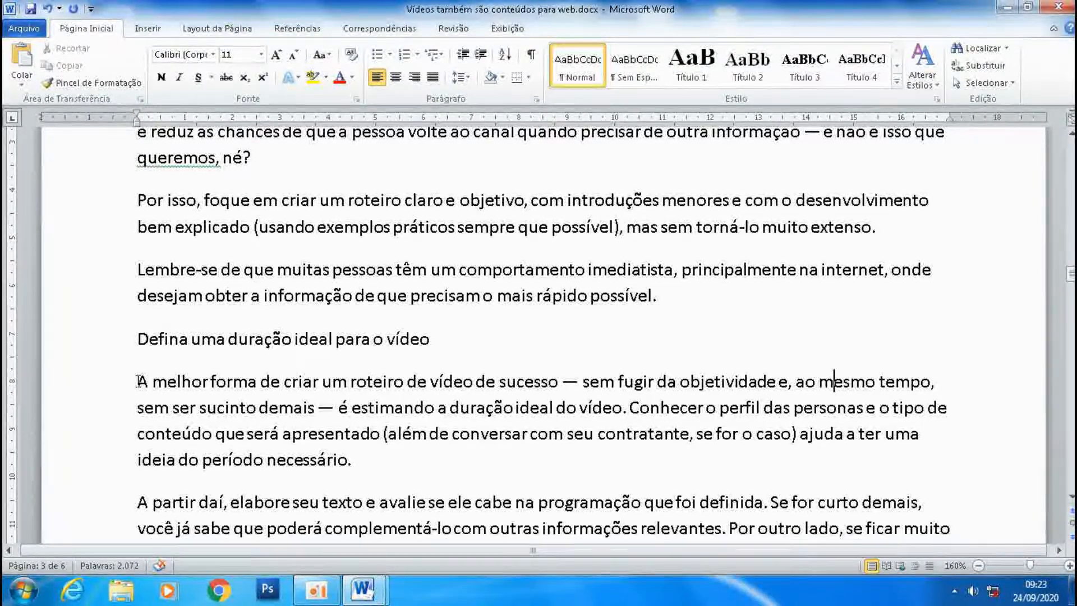
pyautogui.press('Right')
pyautogui.press('Right')
pyautogui.press('Right')
pyautogui.press('Right')
pyautogui.press('Right')
# Go to the end of the document and delete the empty last page after "histórias!"
pyautogui.hotkey('ctrl', 'Return')
pyautogui.hotkey('ctrl', 'End')
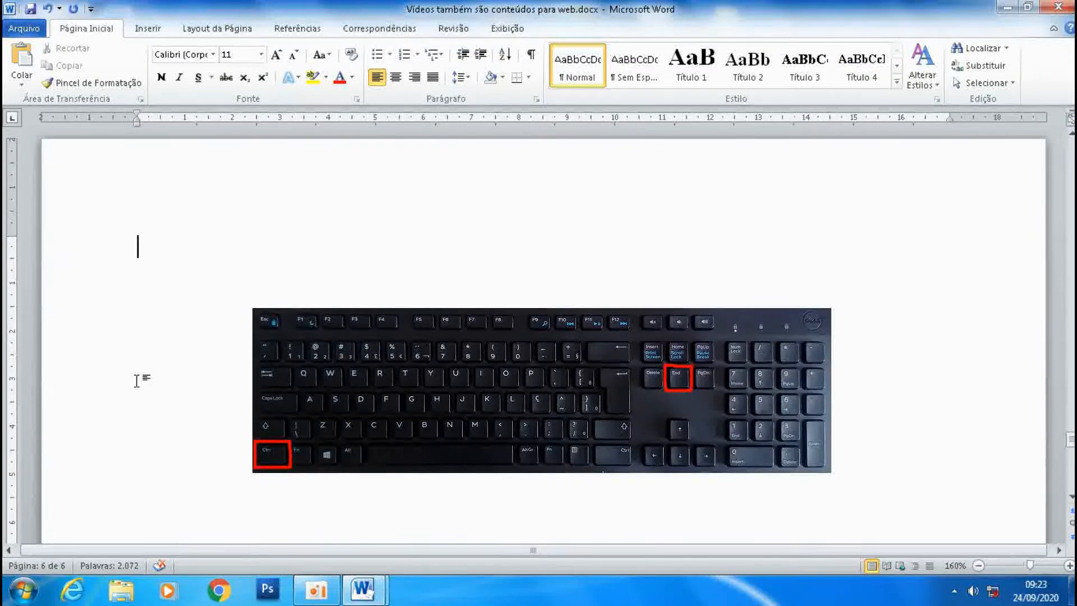
pyautogui.scroll(3, 200, 365)
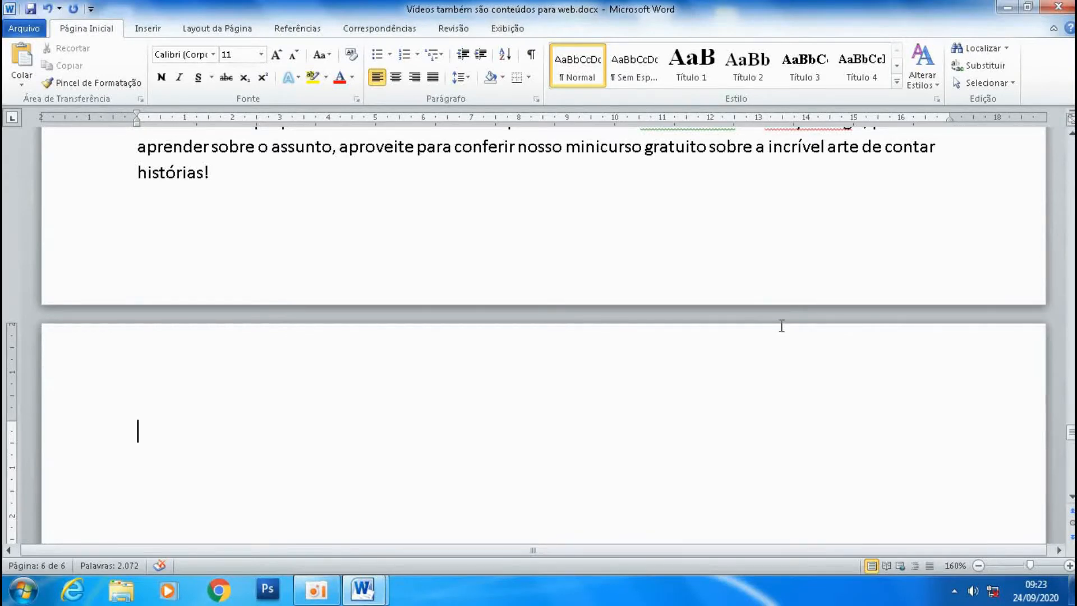
pyautogui.press('BackSpace')
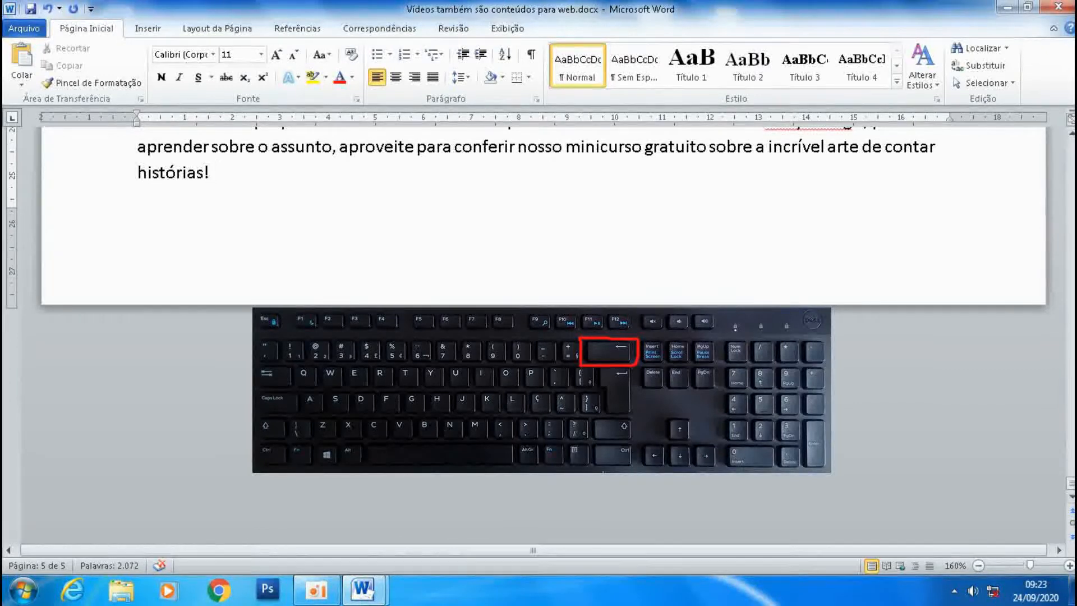
pyautogui.scroll(3, 773, 326)
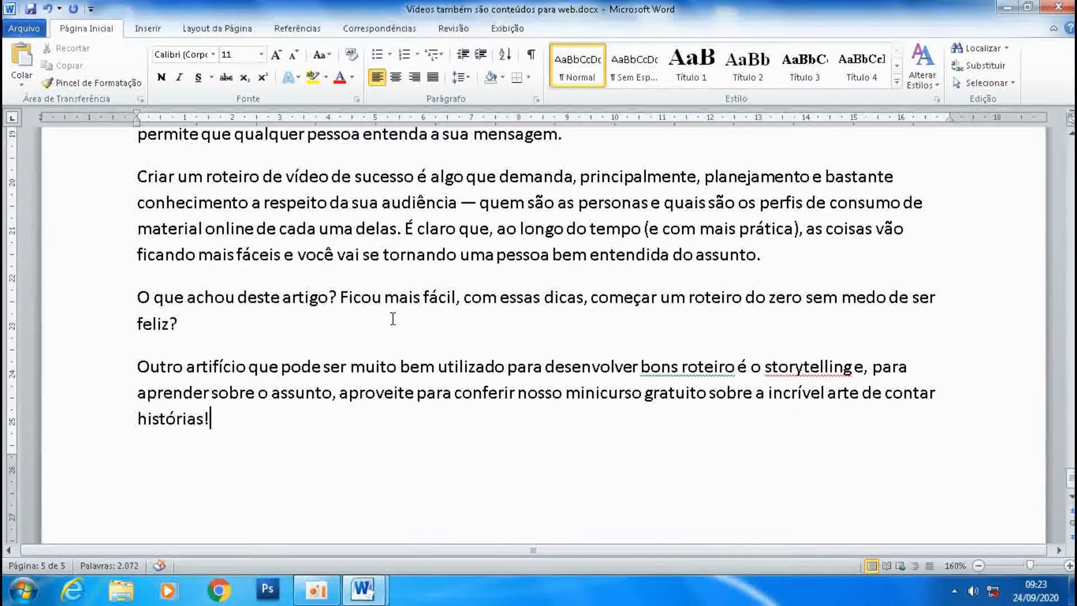
# Jump to the beginning of the document, and cycle back through the previous editing locations
pyautogui.hotkey('ctrl', 'Home')
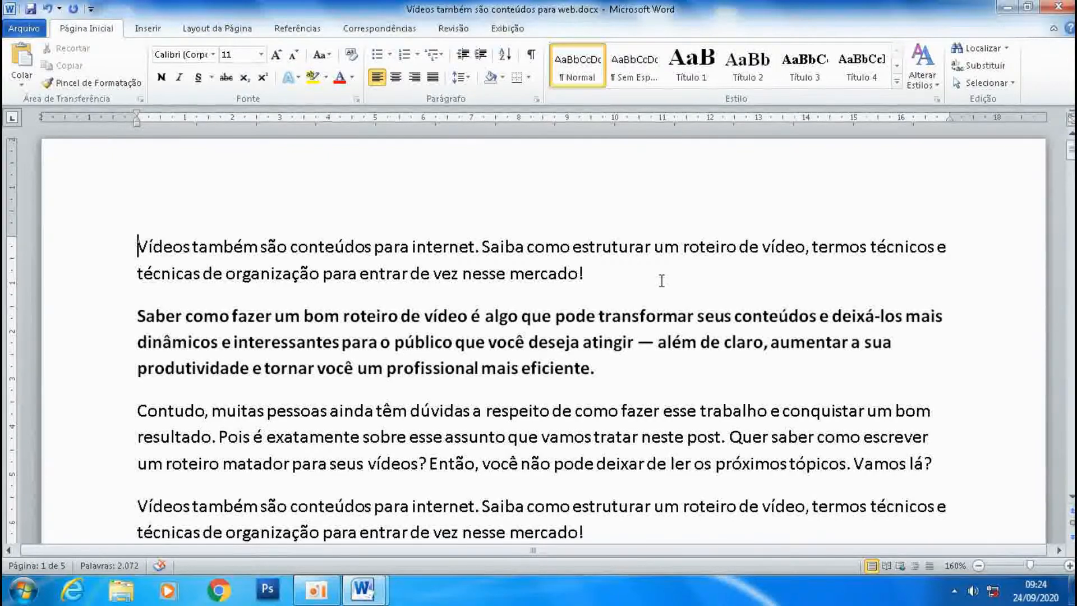
pyautogui.hotkey('shift', 'F5')
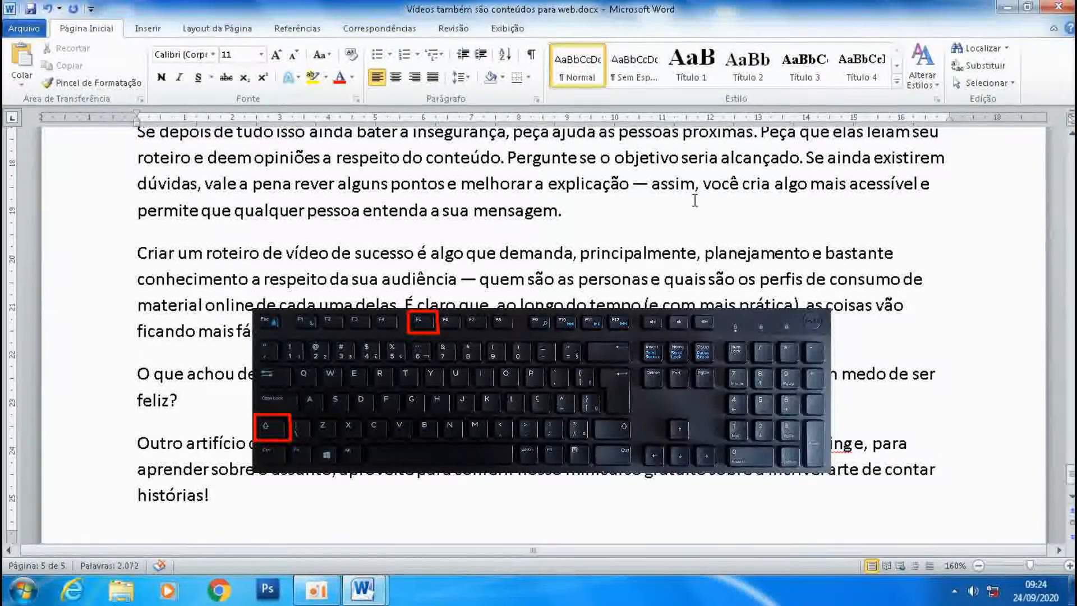
pyautogui.hotkey('shift', 'F5')
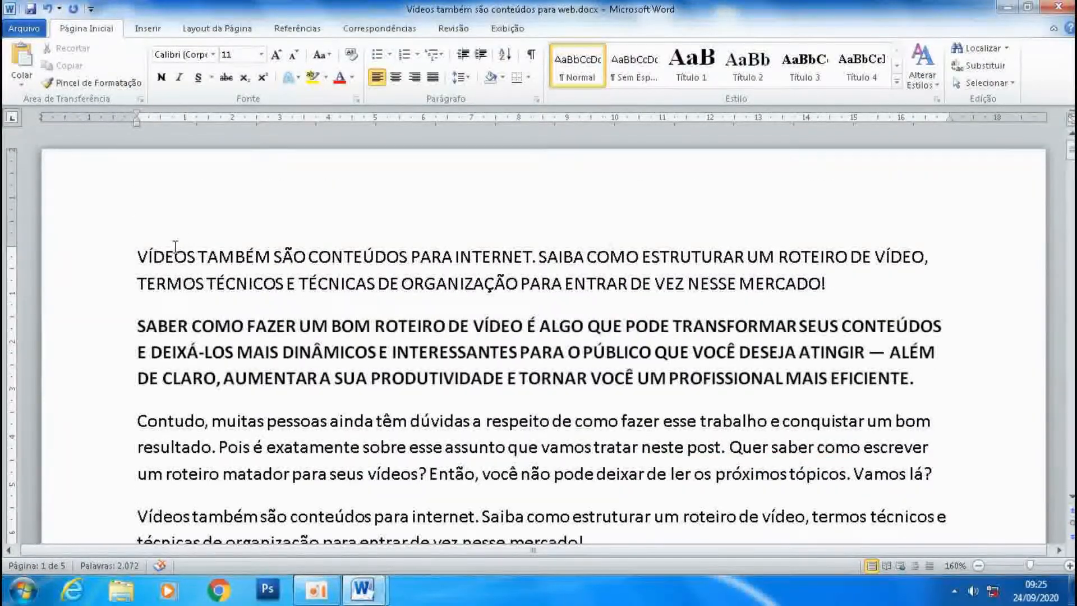
# Select the first two paragraphs and change their uppercase text to sentence case
pyautogui.moveTo(138, 257)
pyautogui.mouseDown()
pyautogui.moveTo(628, 284)
pyautogui.moveTo(830, 318)
pyautogui.moveTo(917, 373)
pyautogui.moveTo(148, 243)
pyautogui.mouseUp()
pyautogui.click(957, 247)
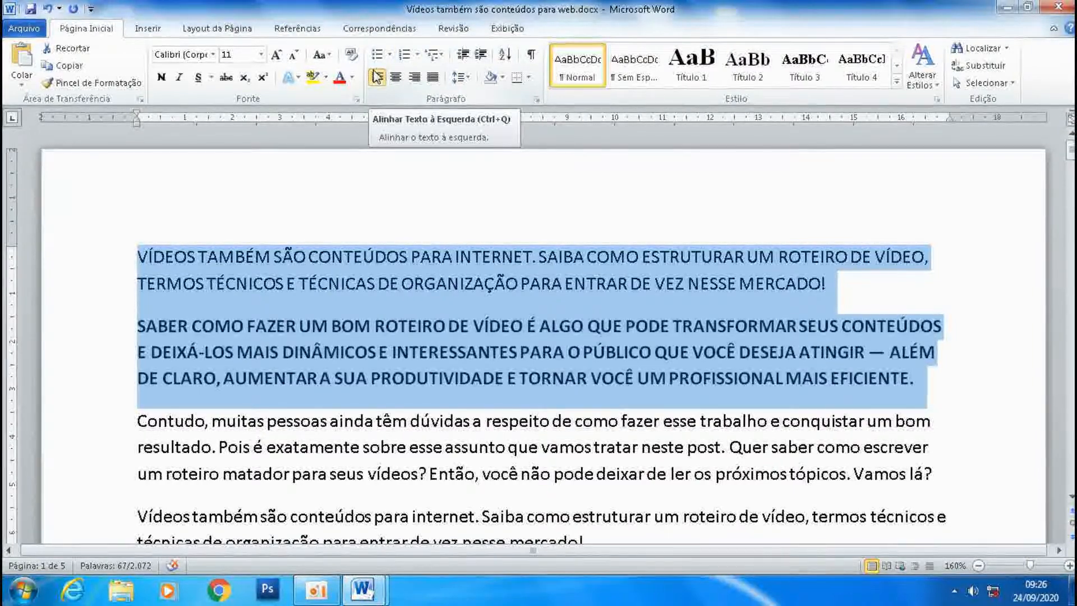
pyautogui.click(329, 55)
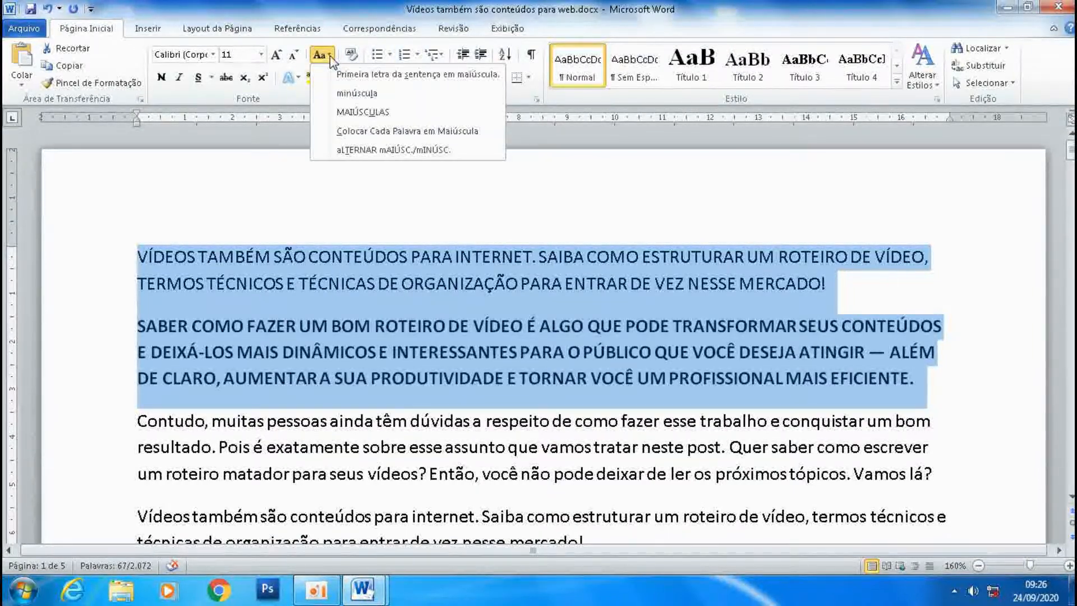
pyautogui.click(438, 75)
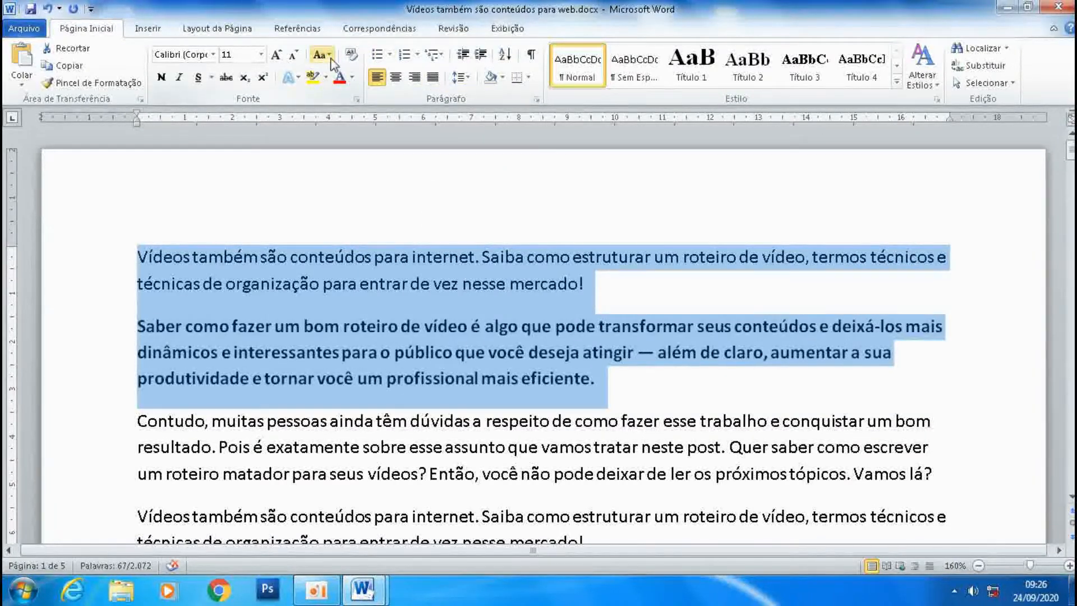
# Convert the two selected paragraphs to all lowercase, and convert them to all uppercase
pyautogui.click(329, 58)
pyautogui.click(344, 91)
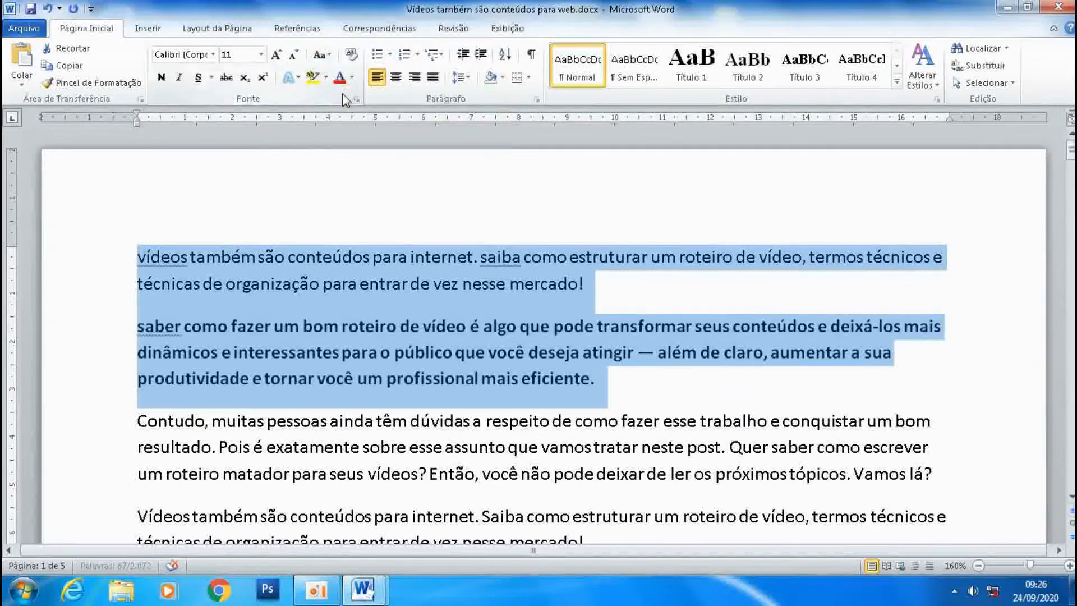
pyautogui.click(322, 54)
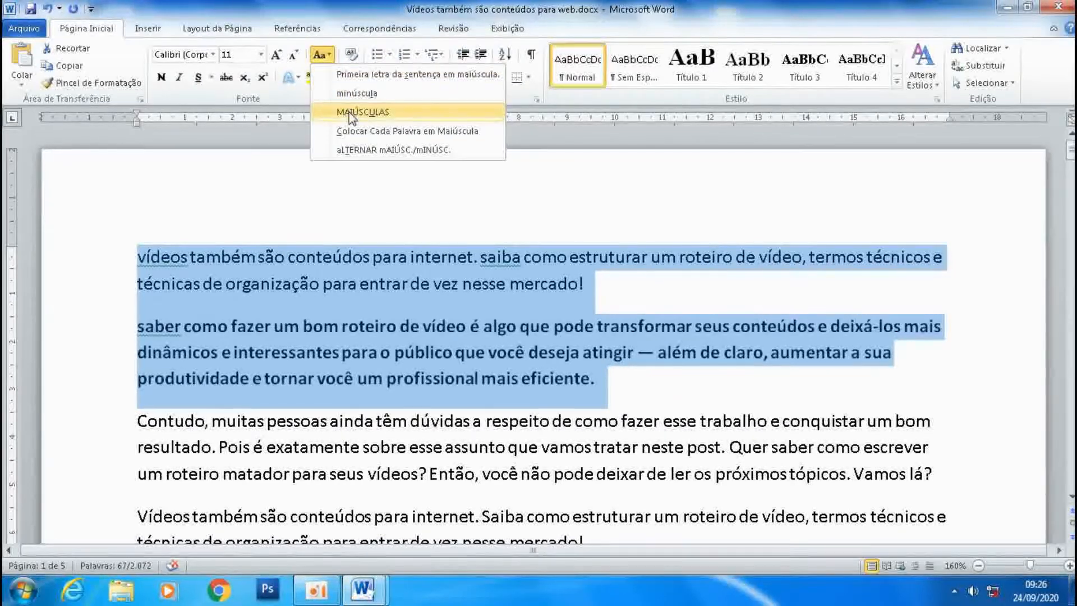
pyautogui.click(349, 112)
# Capitalize each word in the two selected paragraphs, and toggle the case of their letters
pyautogui.click(322, 55)
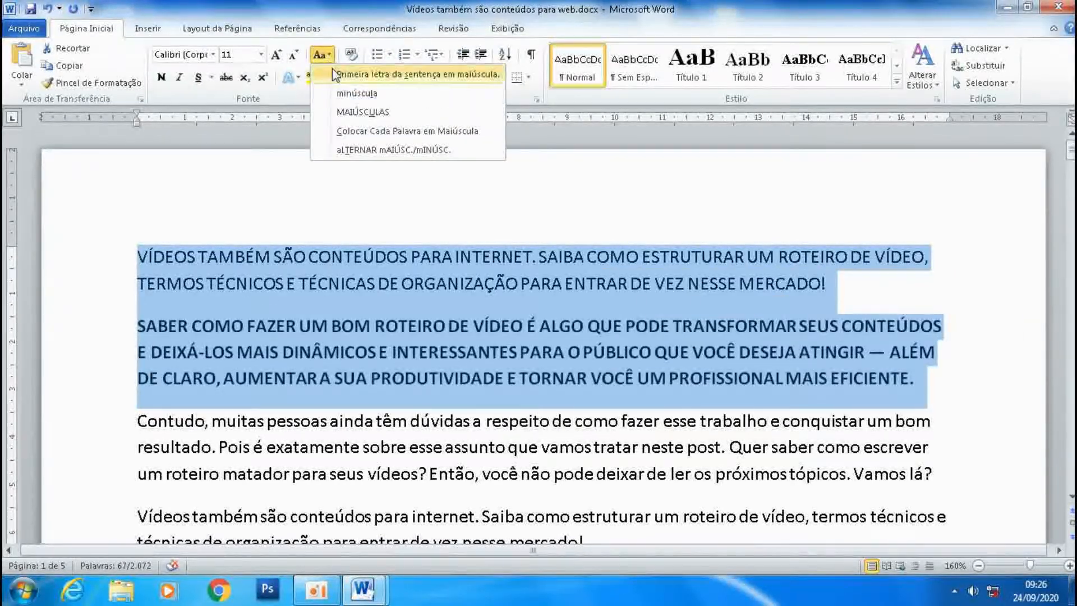
pyautogui.click(415, 132)
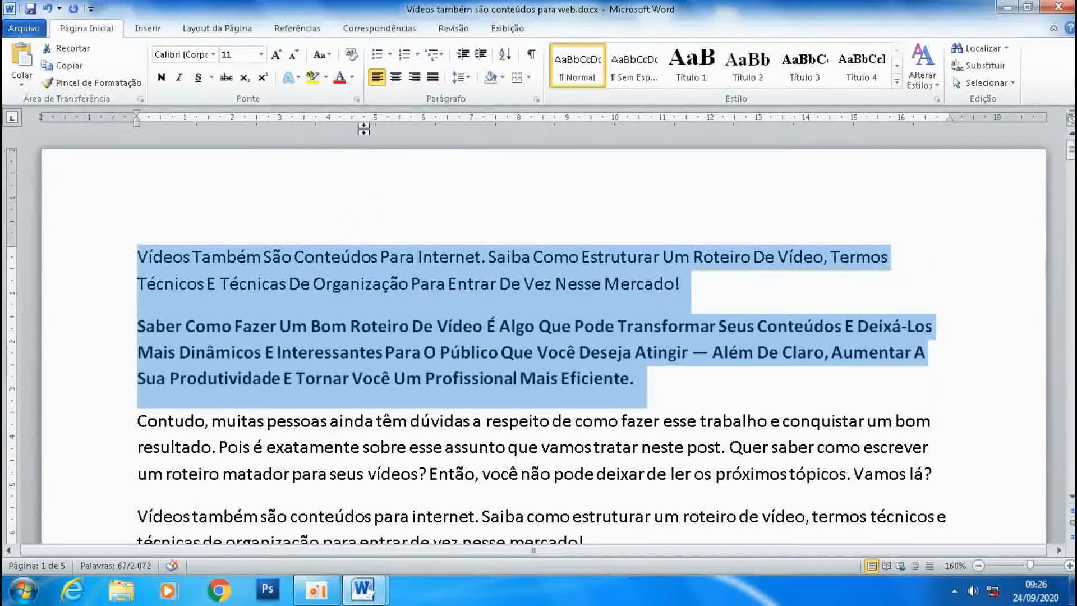
pyautogui.click(322, 55)
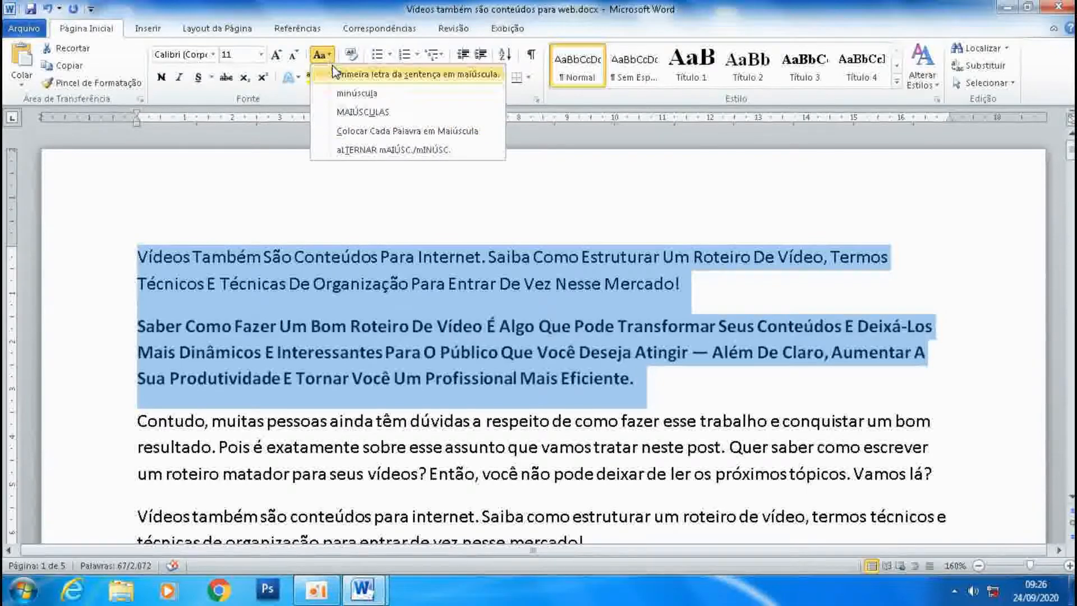
pyautogui.click(396, 151)
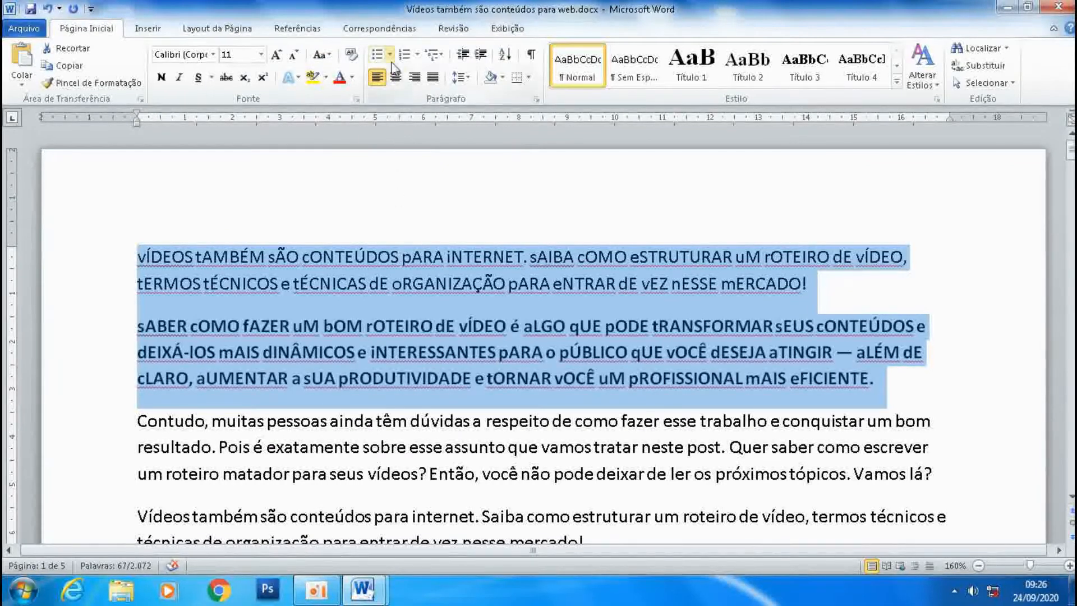
# Return the two paragraphs to sentence case, cycle their case through uppercase and lowercase back to sentence case, and clear the selection
pyautogui.click(331, 57)
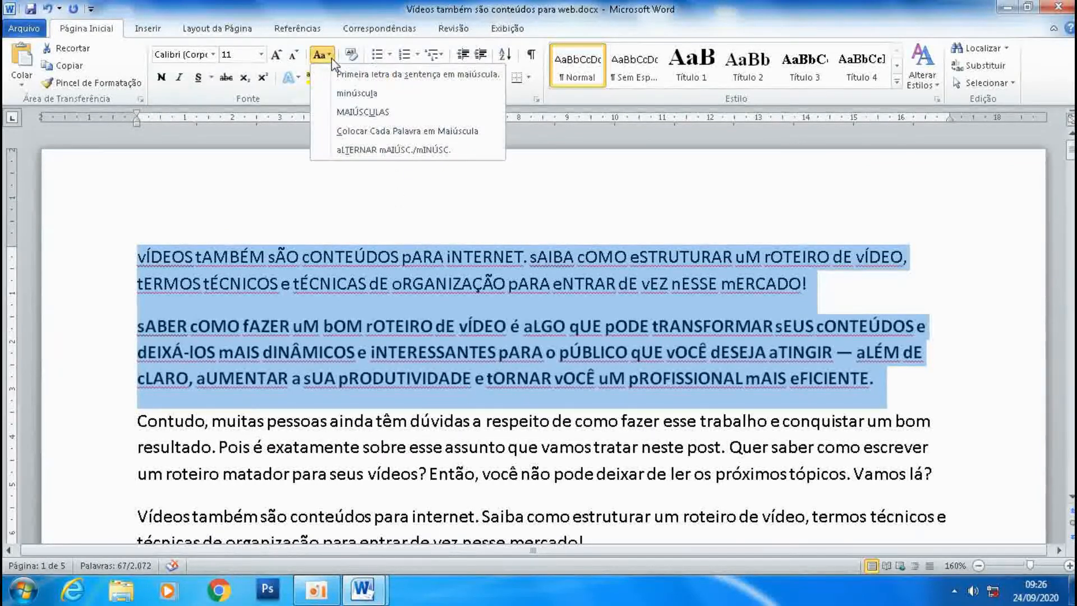
pyautogui.click(361, 77)
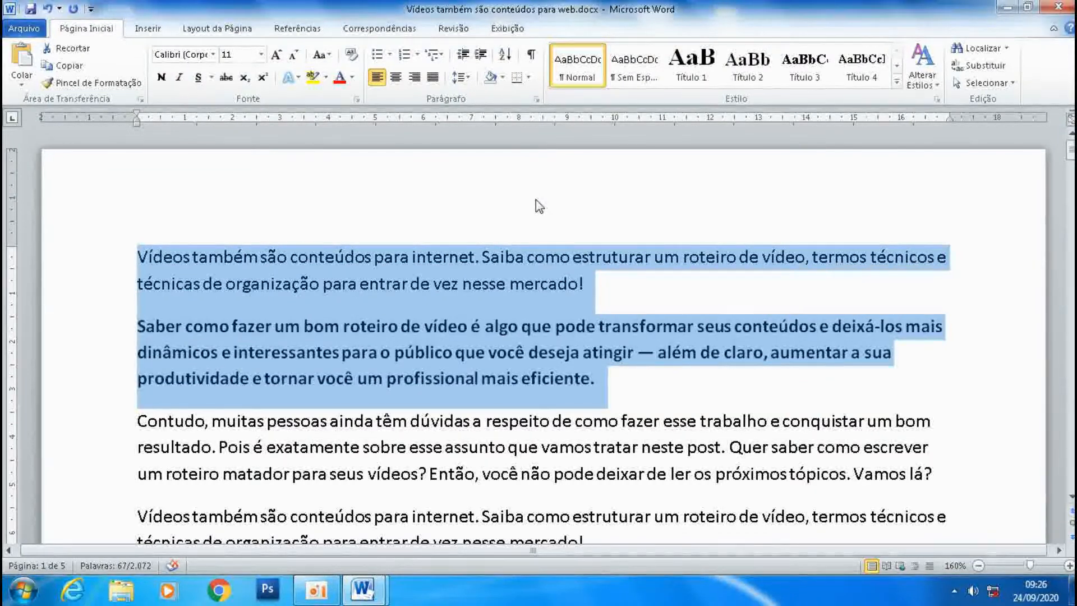
pyautogui.hotkey('shift', 'F3')
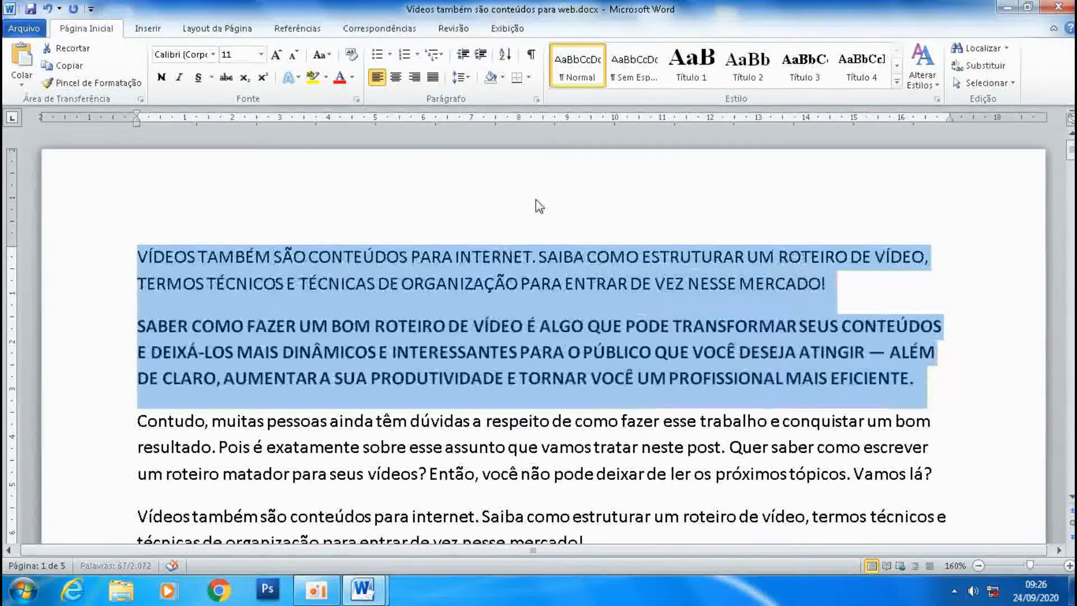
pyautogui.hotkey('shift', 'F3')
pyautogui.hotkey('shift', 'F3')
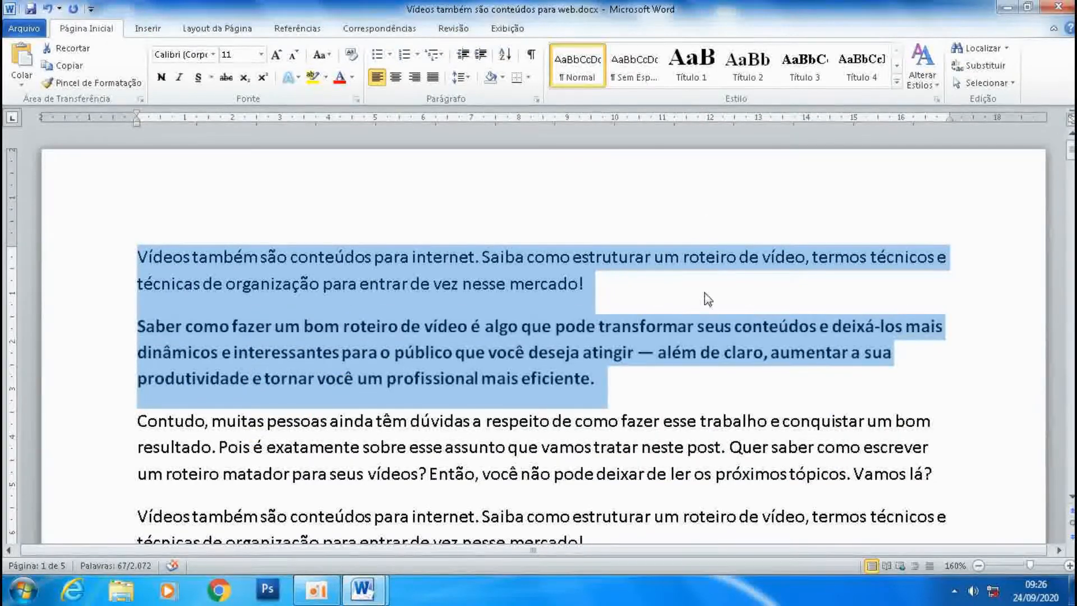
pyautogui.click(698, 295)
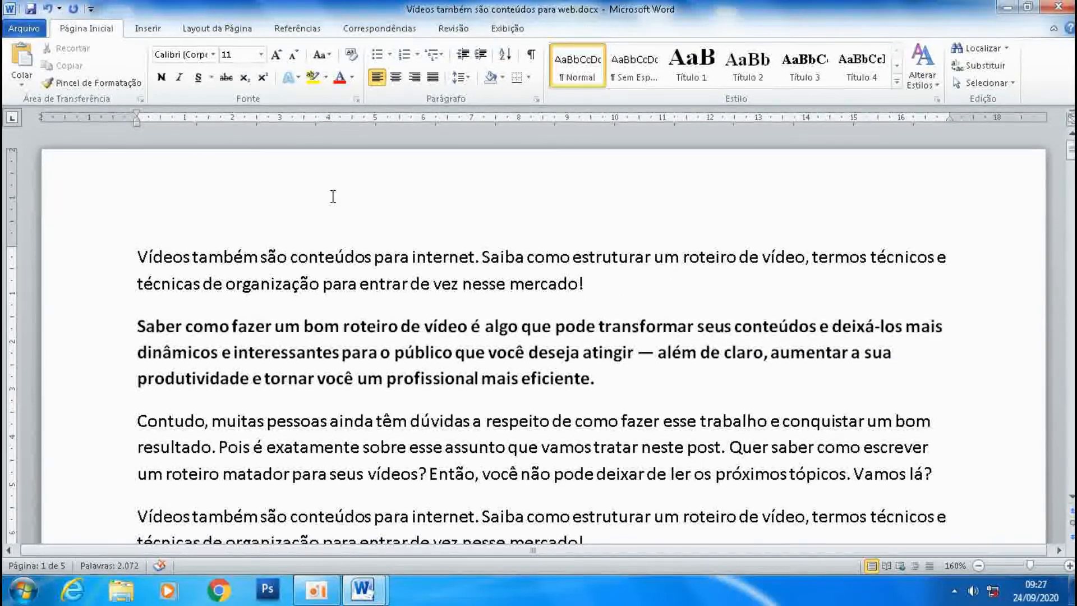
# Reselect the first two paragraphs and view the available case-changing options without applying one
pyautogui.moveTo(626, 365); pyautogui.dragTo(139, 257)
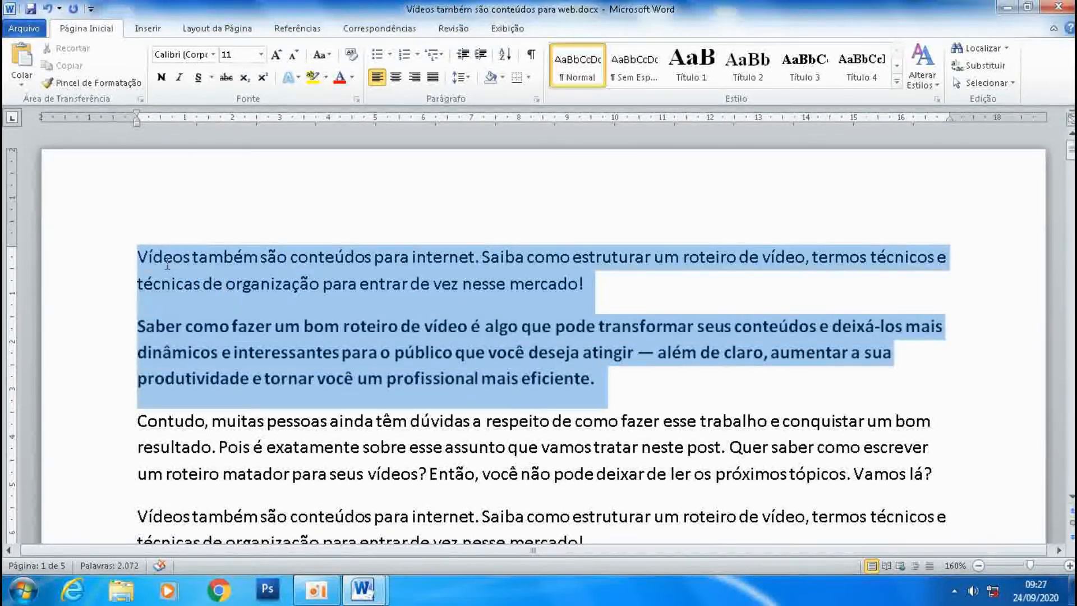
pyautogui.click(331, 58)
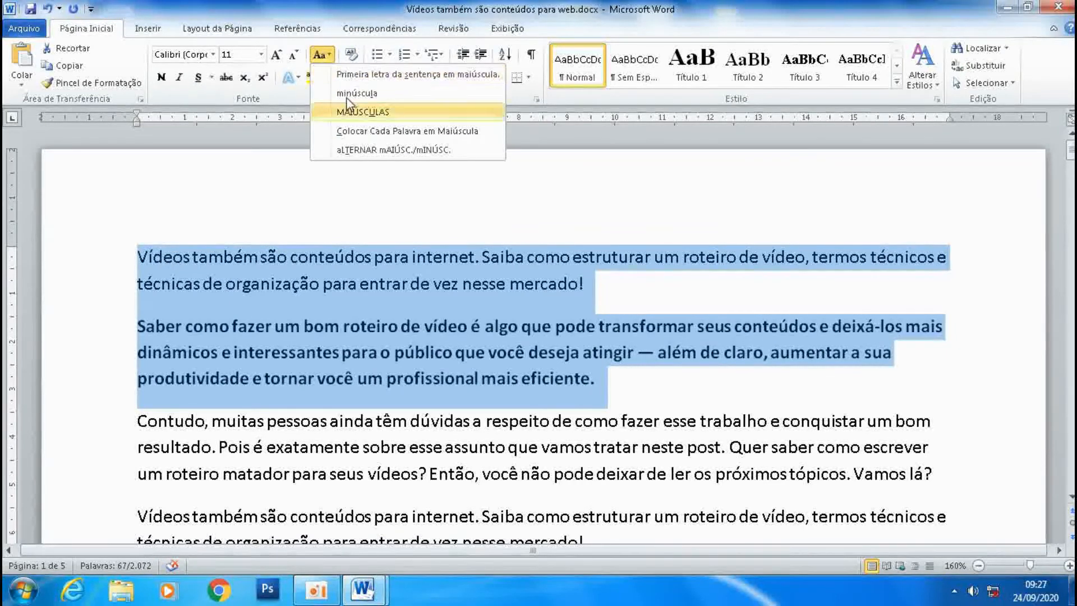
pyautogui.click(444, 196)
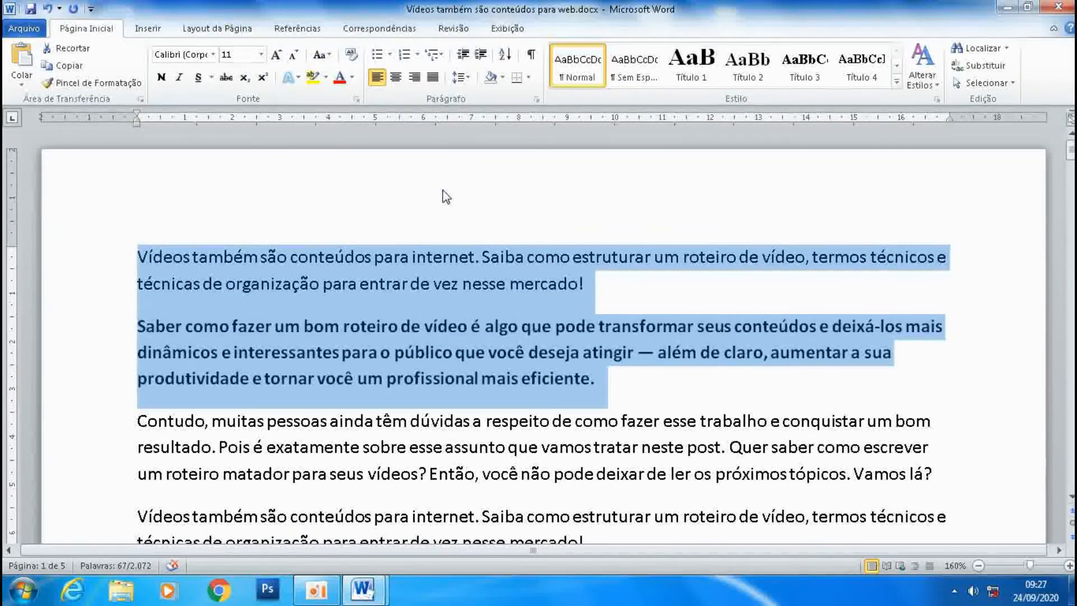